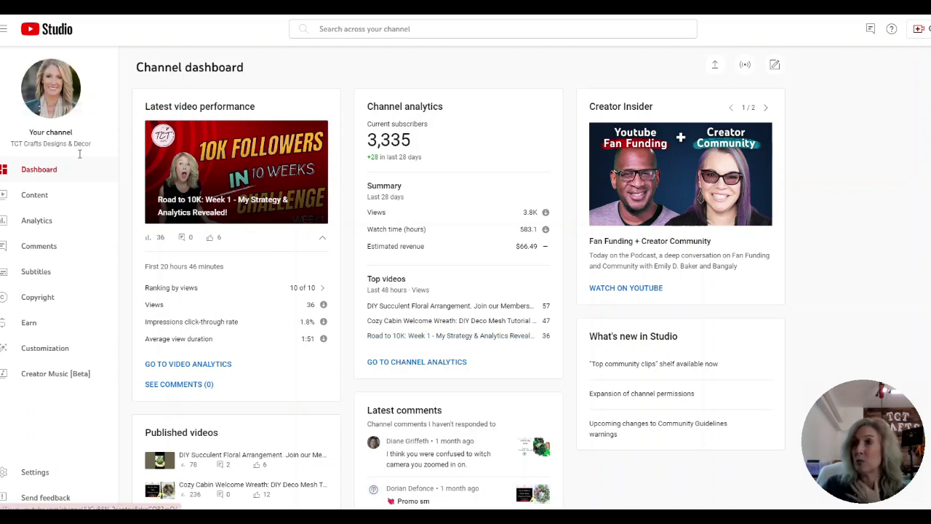
# Open the channel analytics overview and review the top content for the last 28 days.
pyautogui.click(37, 226)
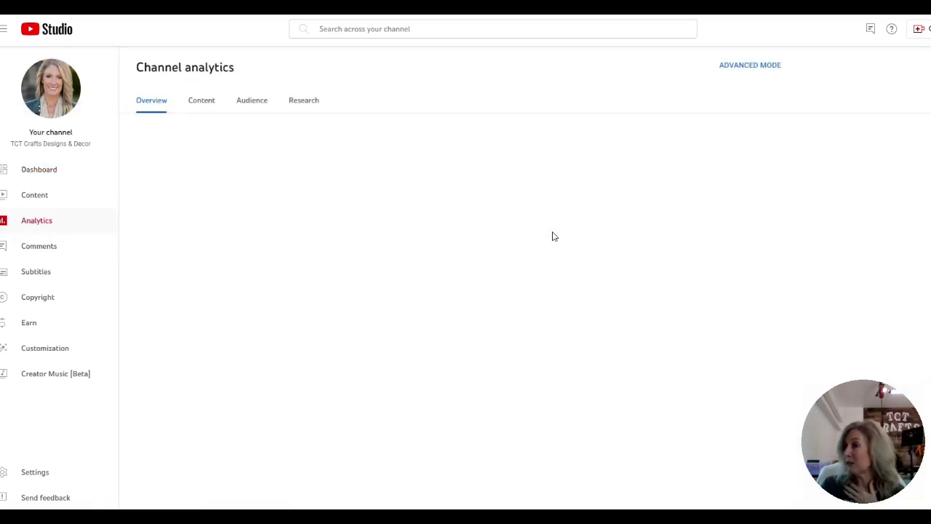
pyautogui.scroll(-4, 551, 235)
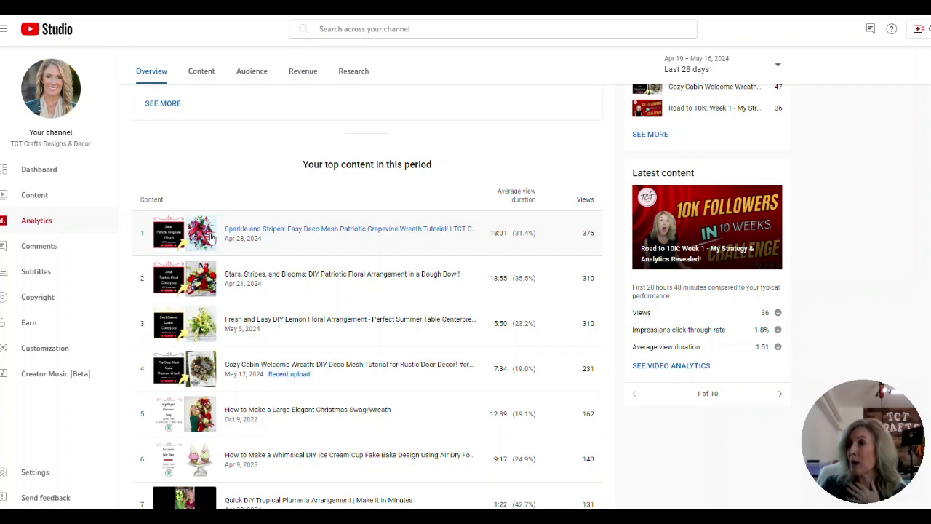
pyautogui.scroll(4, 713, 101)
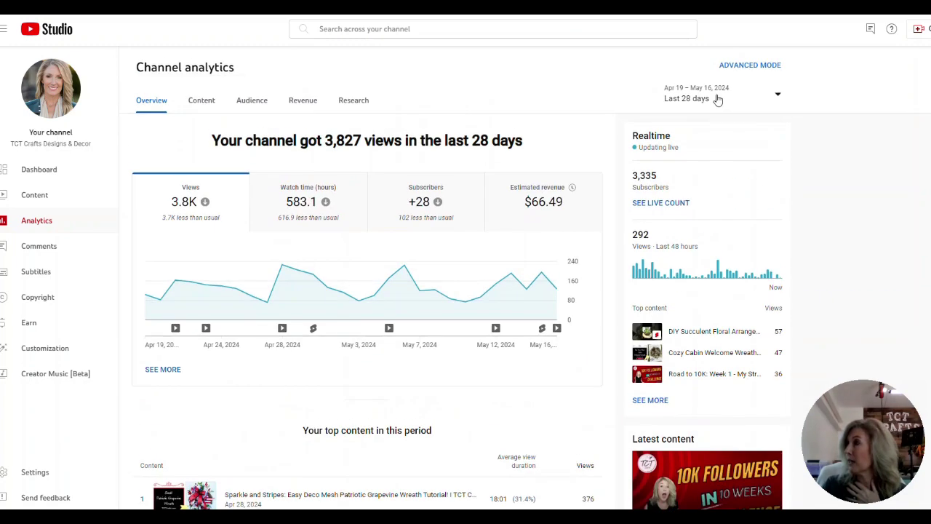
# Set the analytics period to the last 7 days and examine the top content in that period.
pyautogui.click(704, 103)
pyautogui.click(692, 92)
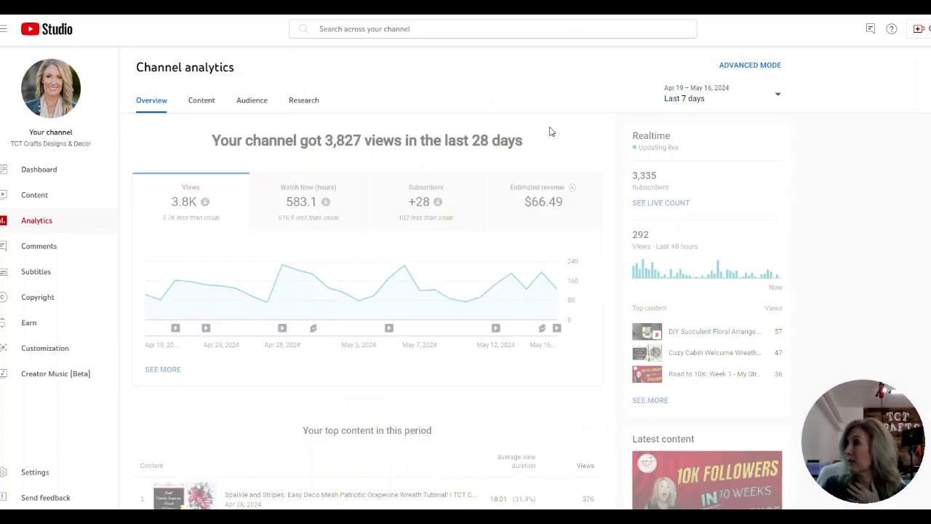
pyautogui.scroll(-3, 551, 142)
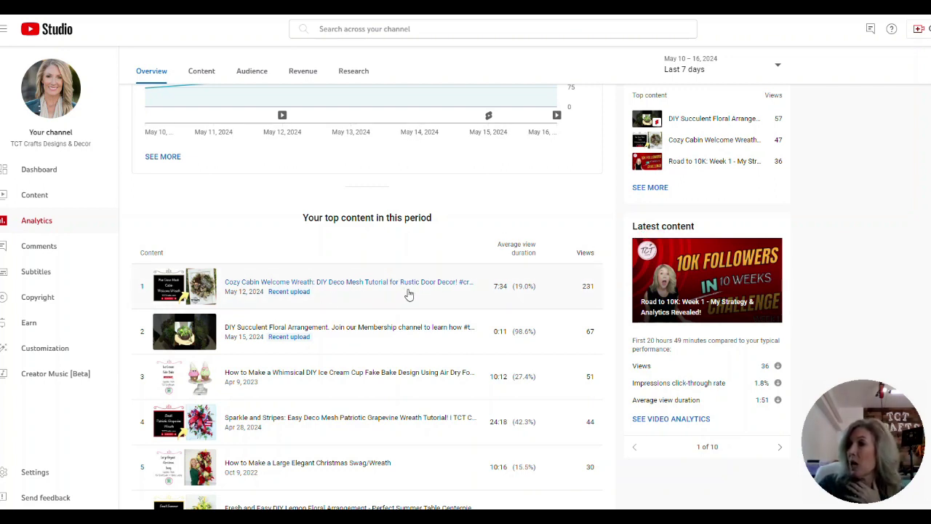
pyautogui.scroll(-2, 429, 282)
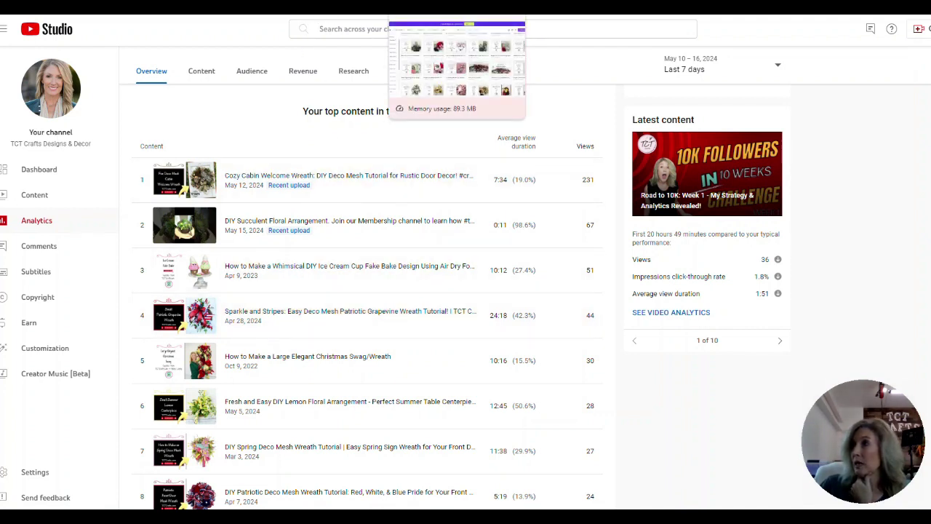
# Switch to Canva and look over the existing thumbnail designs in the Youtube Covers folder.
pyautogui.click(437, 4)
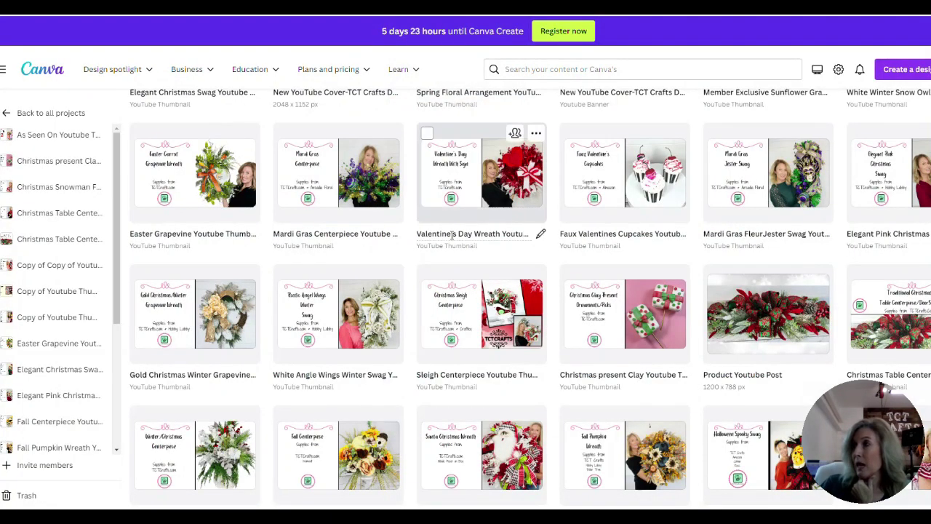
pyautogui.scroll(3, 466, 219)
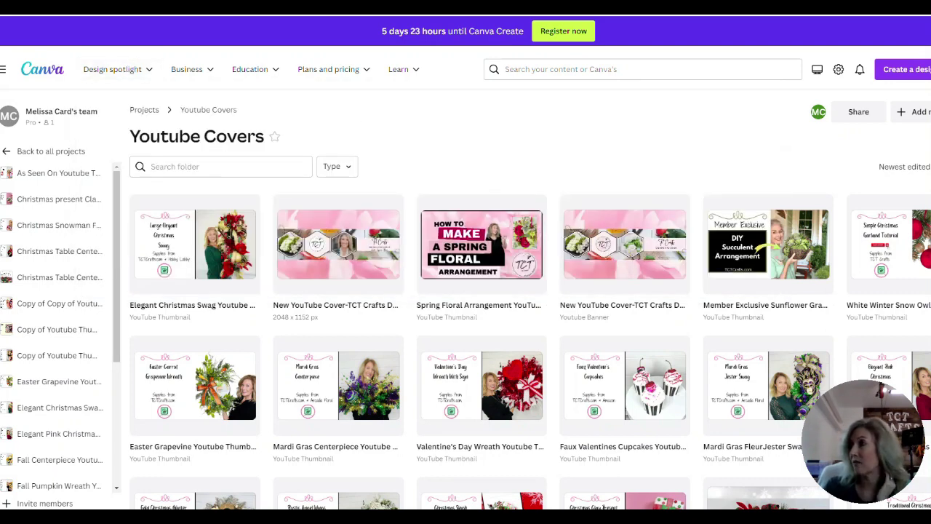
pyautogui.moveTo(767, 406)
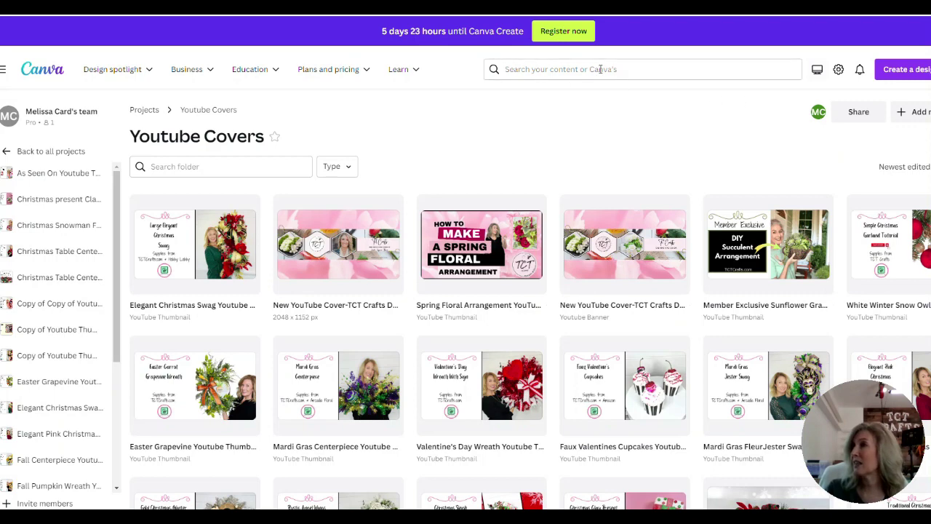
pyautogui.moveTo(248, 73)
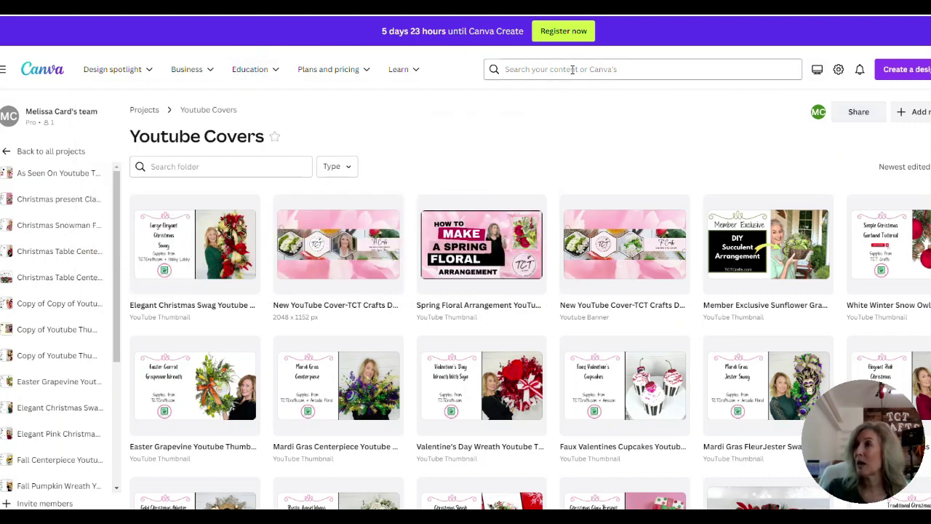
# Go to the Canva home page and search the templates for "YouTube Thumbnail".
pyautogui.click(569, 69)
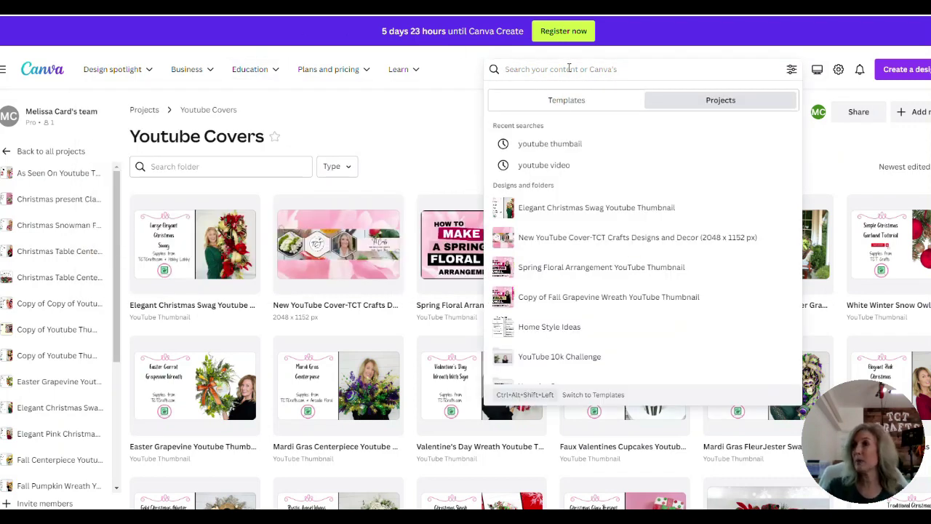
pyautogui.click(56, 74)
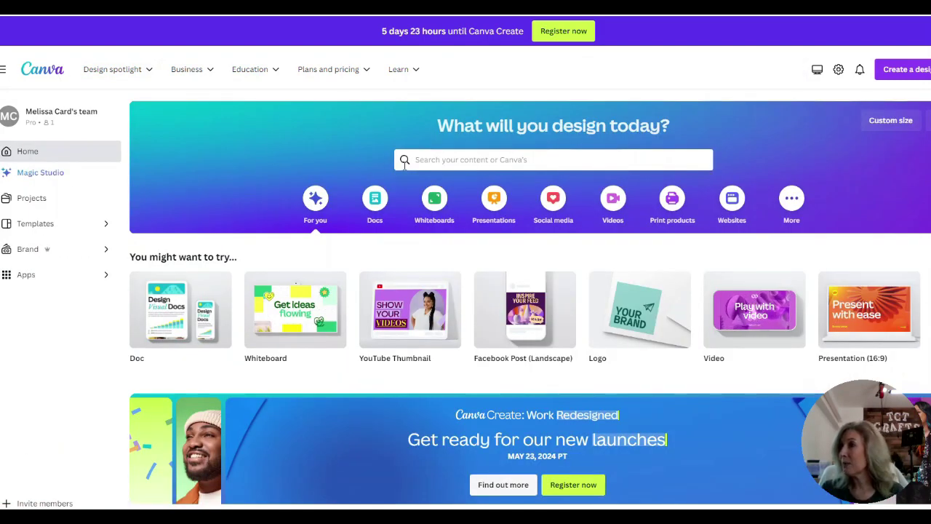
pyautogui.click(520, 159)
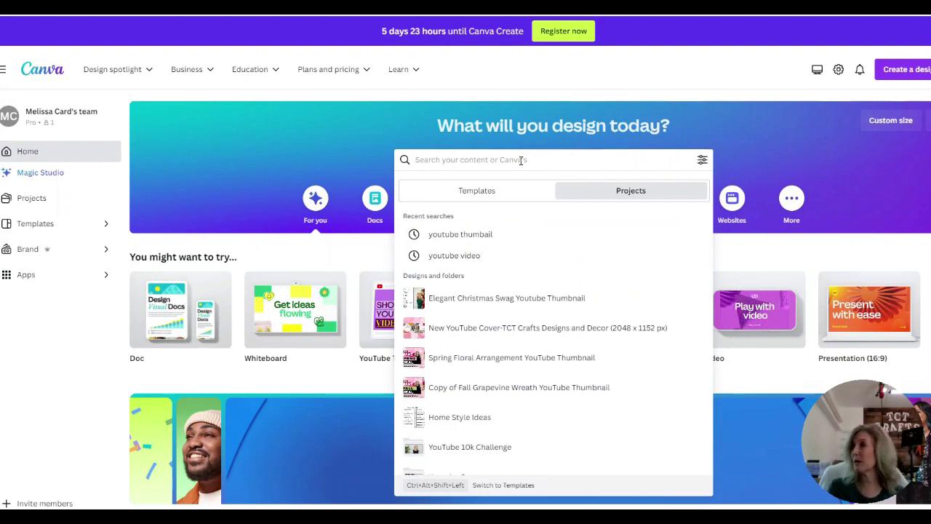
pyautogui.write('YouTube ')
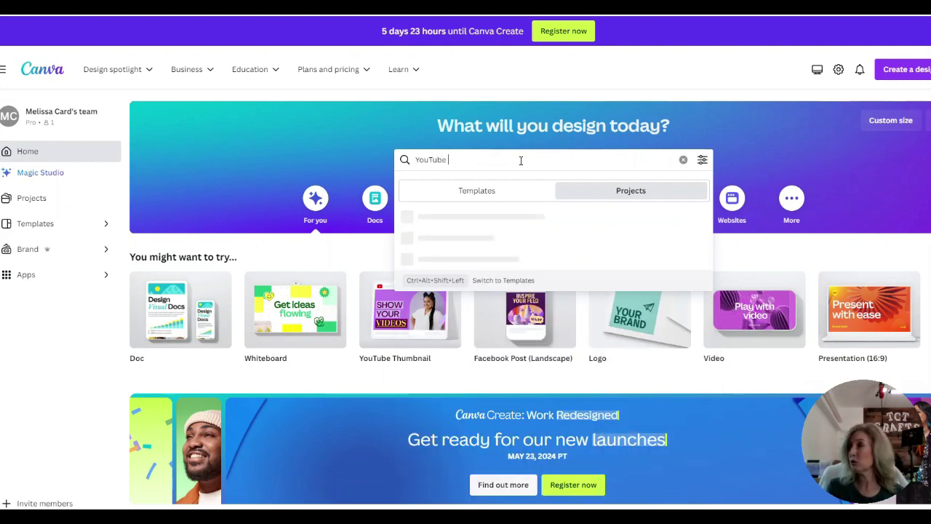
pyautogui.write('Thumbna')
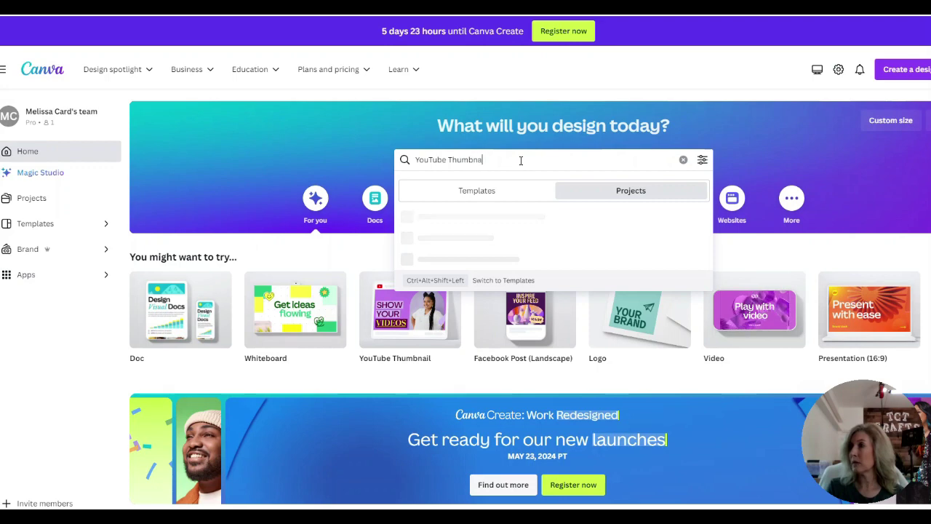
pyautogui.write('il')
pyautogui.click(469, 192)
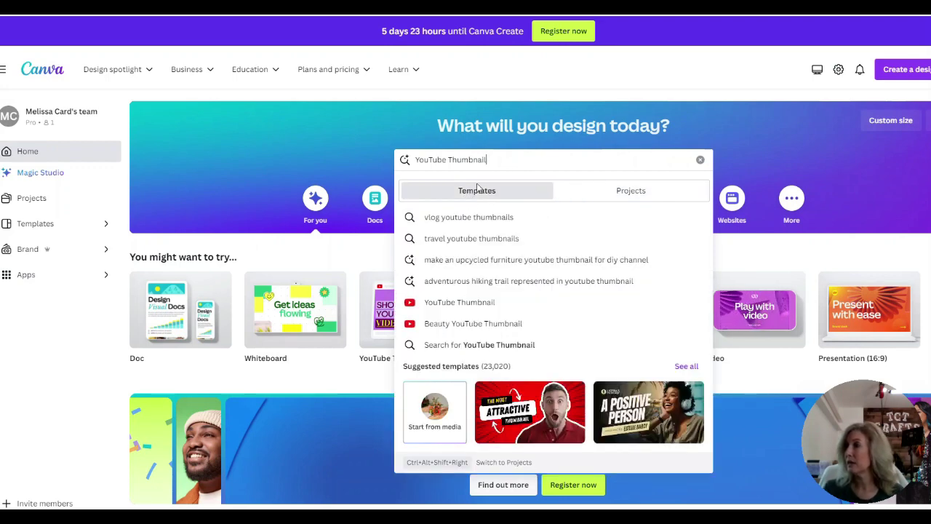
pyautogui.press('Return')
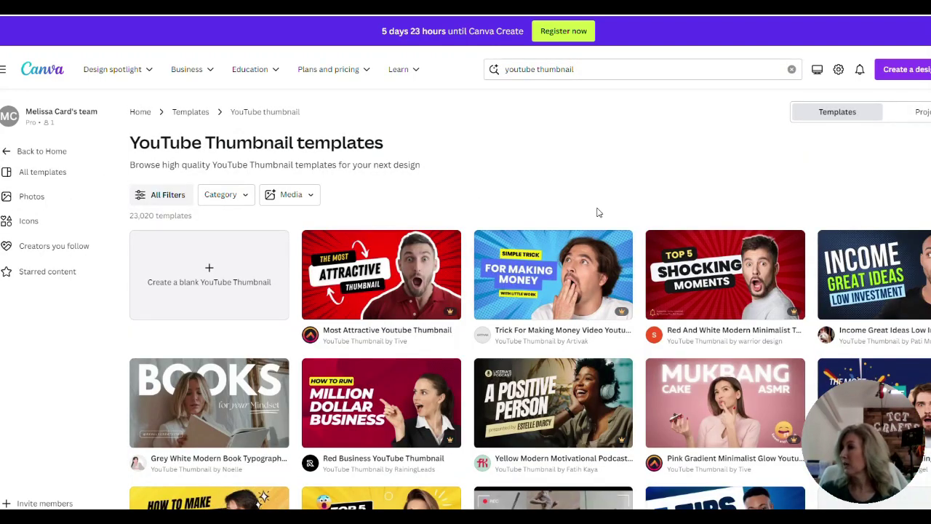
# Browse the YouTube Thumbnail templates, comparing their layouts, text styles and colors for a suitable design.
pyautogui.scroll(-1, 615, 222)
pyautogui.scroll(-1, 625, 227)
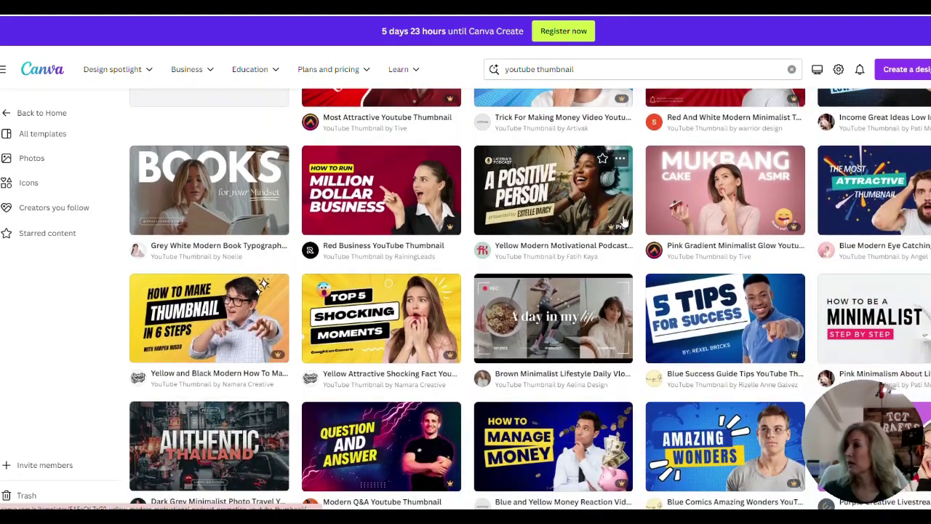
pyautogui.scroll(-2, 624, 223)
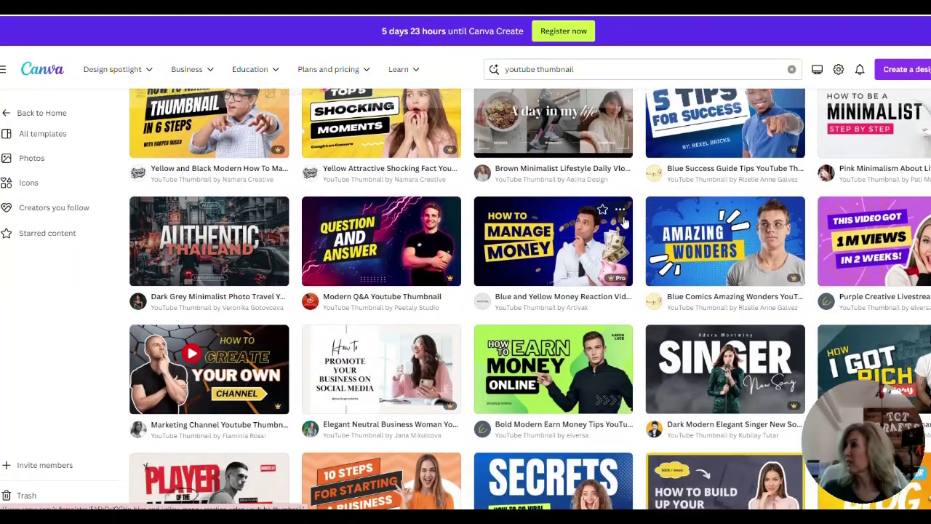
pyautogui.scroll(2, 624, 221)
pyautogui.scroll(-4, 624, 221)
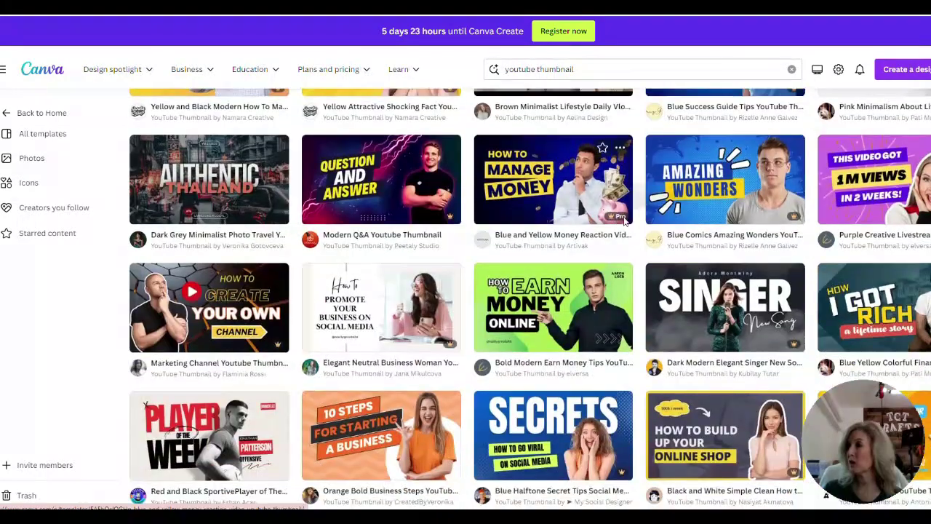
pyautogui.scroll(-4, 624, 222)
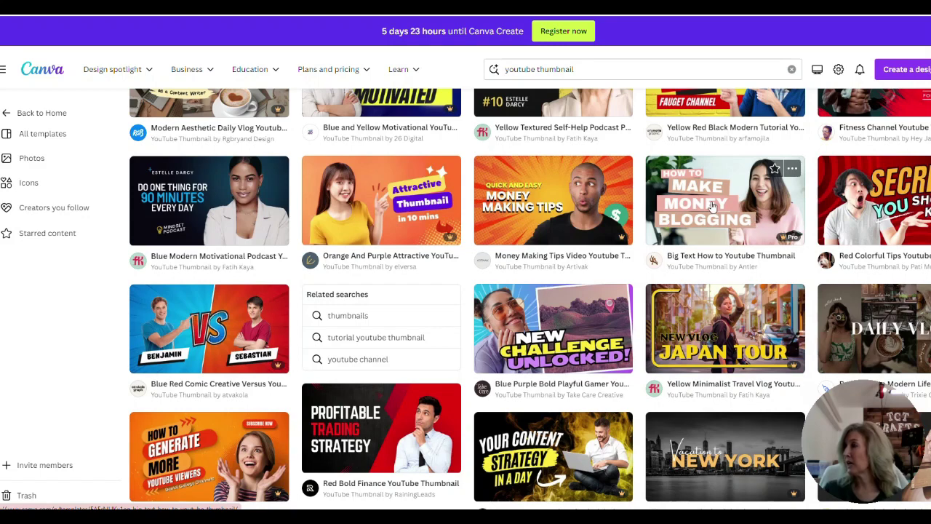
pyautogui.scroll(-3, 713, 208)
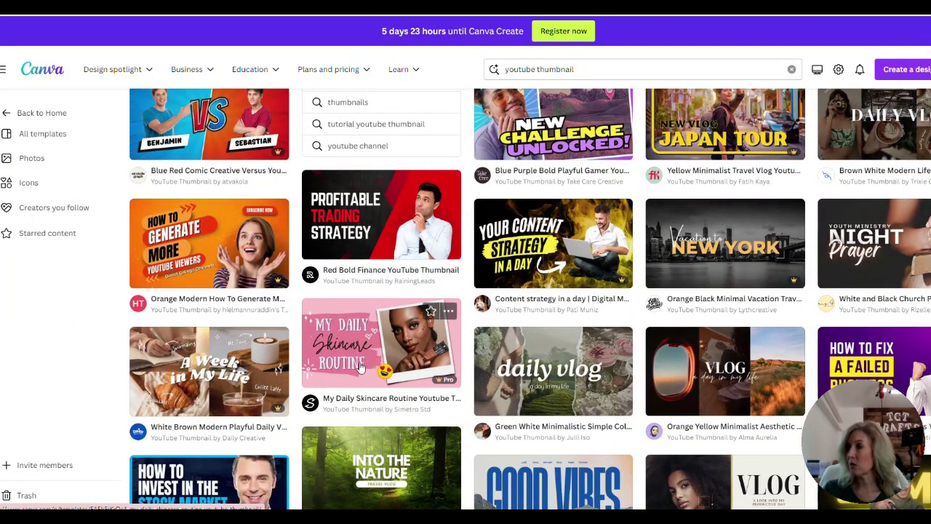
pyautogui.scroll(-2, 432, 361)
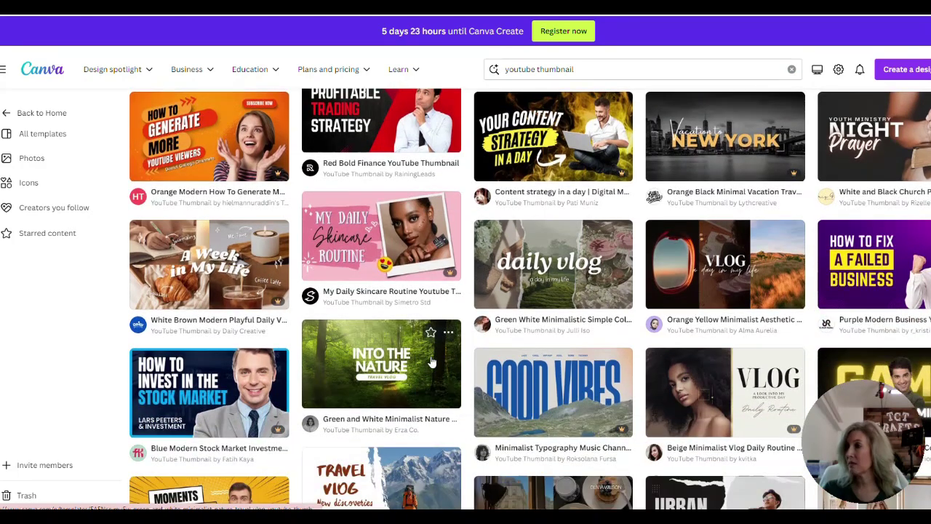
pyautogui.scroll(-5, 433, 362)
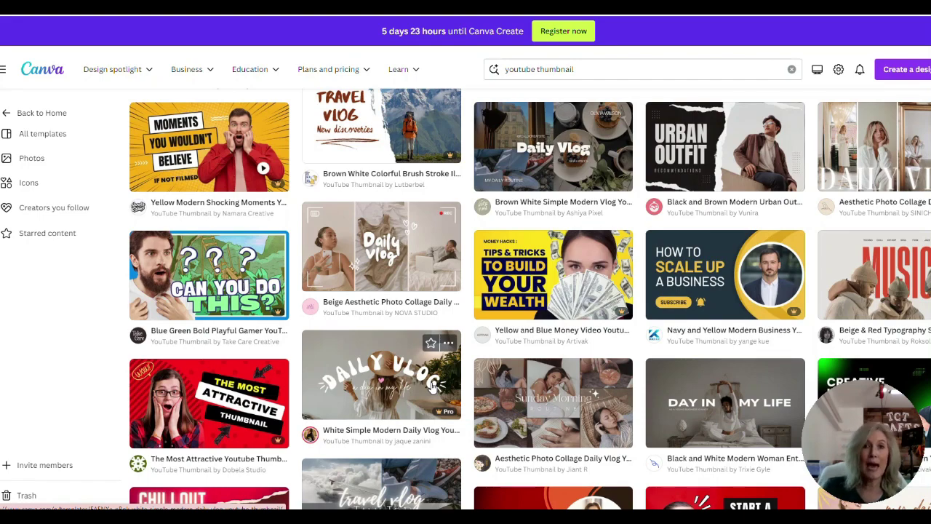
pyautogui.scroll(5, 433, 385)
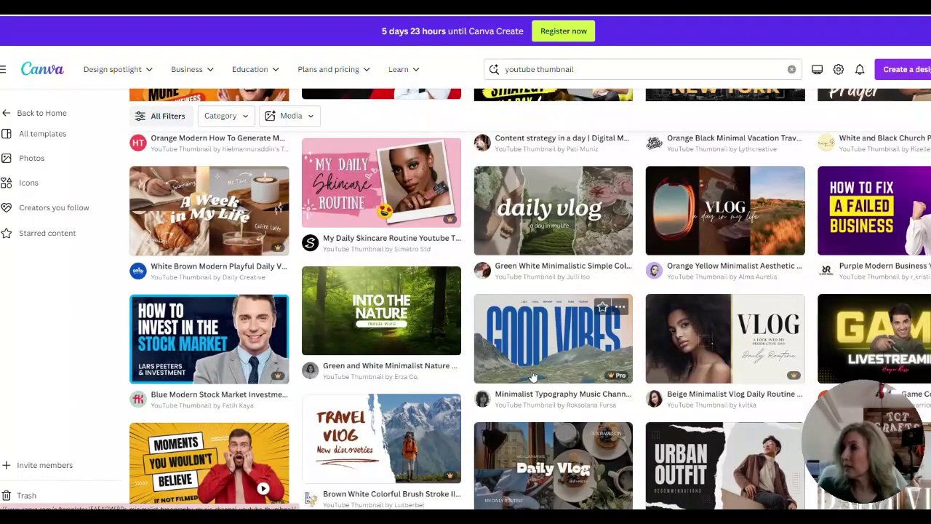
pyautogui.scroll(3, 532, 376)
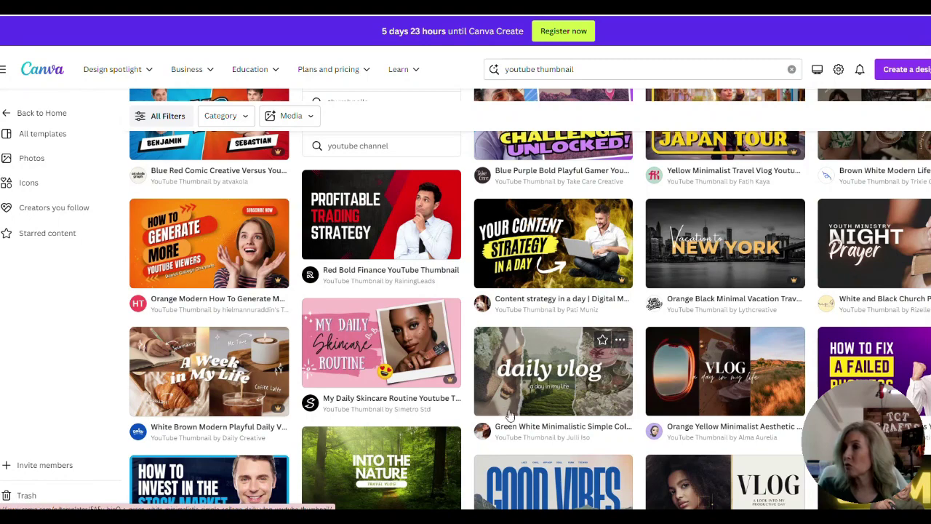
pyautogui.scroll(4, 509, 415)
pyautogui.moveTo(486, 385)
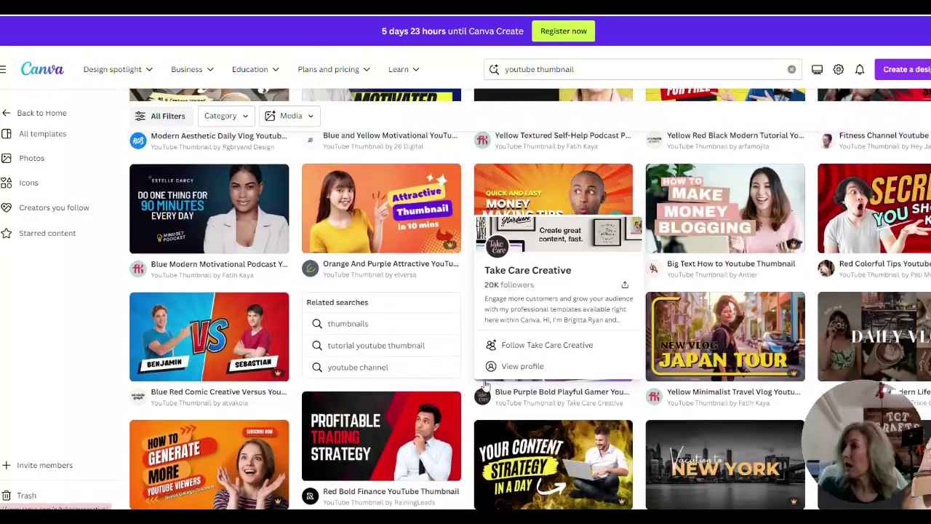
pyautogui.scroll(3, 486, 384)
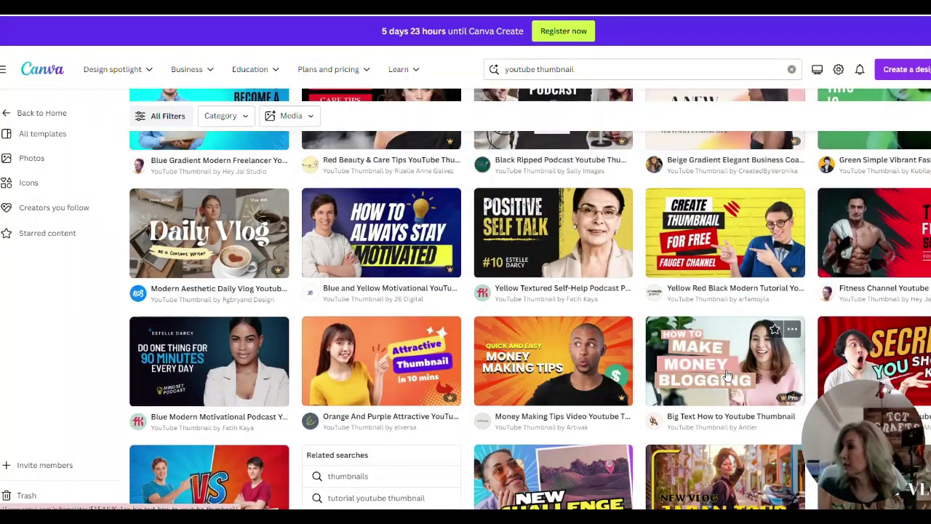
# Open the "Big Text How to Youtube Thumbnail" template for customizing and delete its background photo.
pyautogui.click(783, 371)
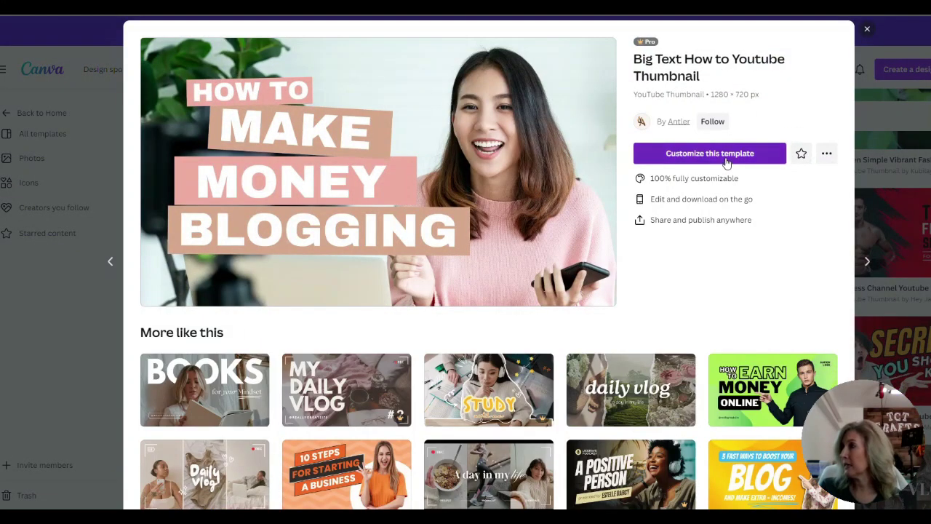
pyautogui.click(712, 156)
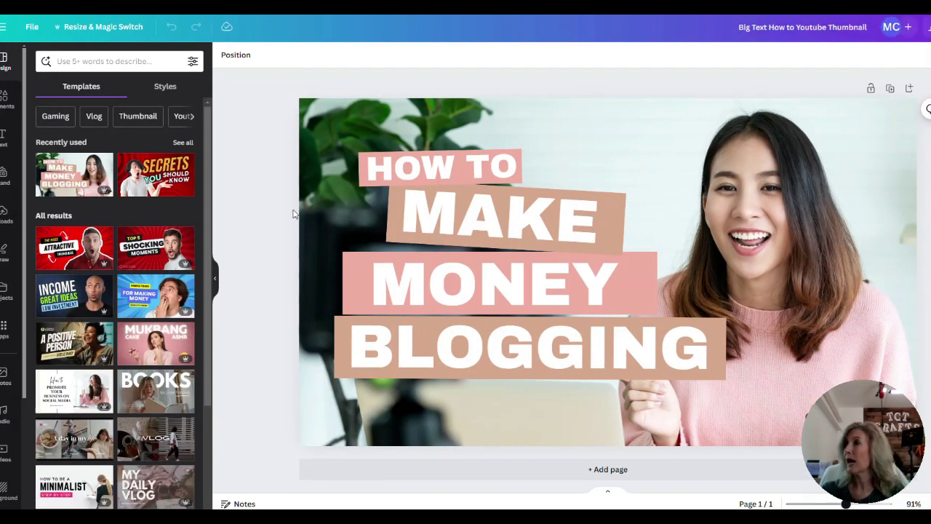
pyautogui.click(754, 137)
pyautogui.press('Delete')
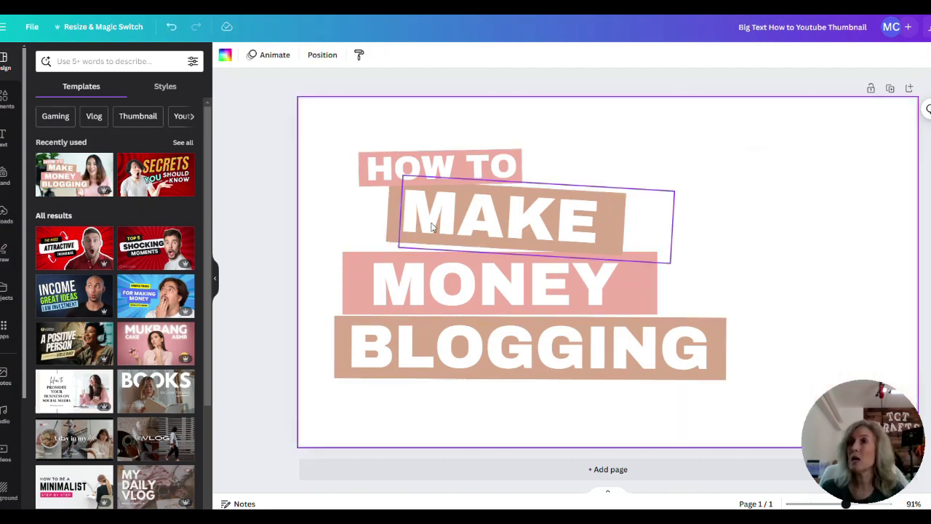
# Search the design elements for "pink background" and show all the matching graphics.
pyautogui.click(5, 99)
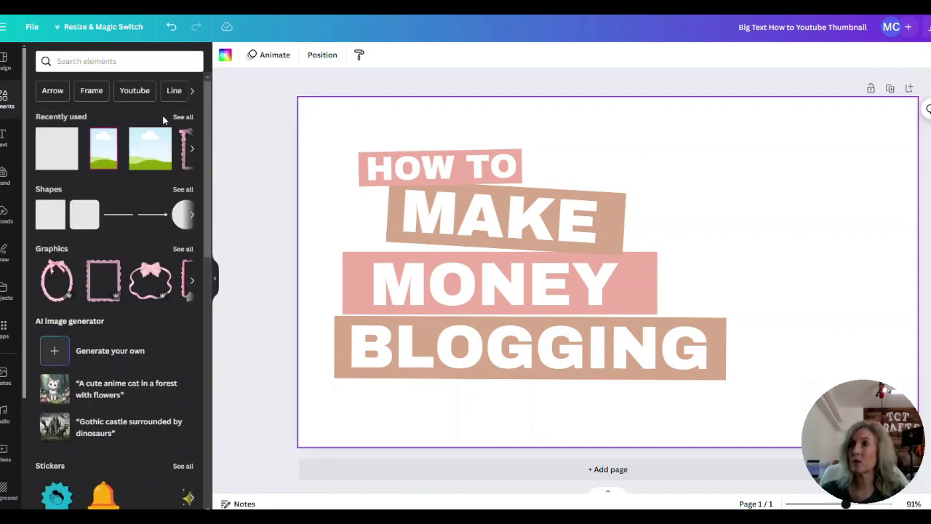
pyautogui.scroll(-3, 162, 237)
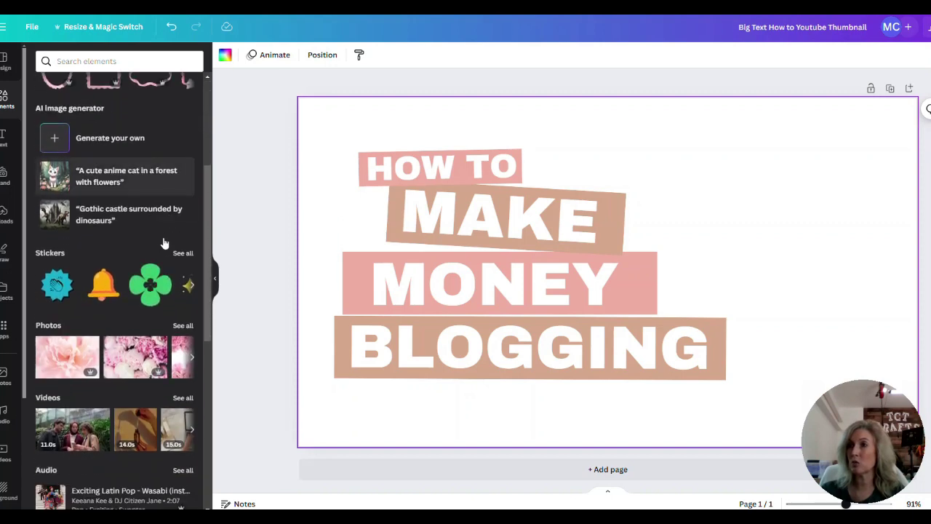
pyautogui.scroll(3, 114, 260)
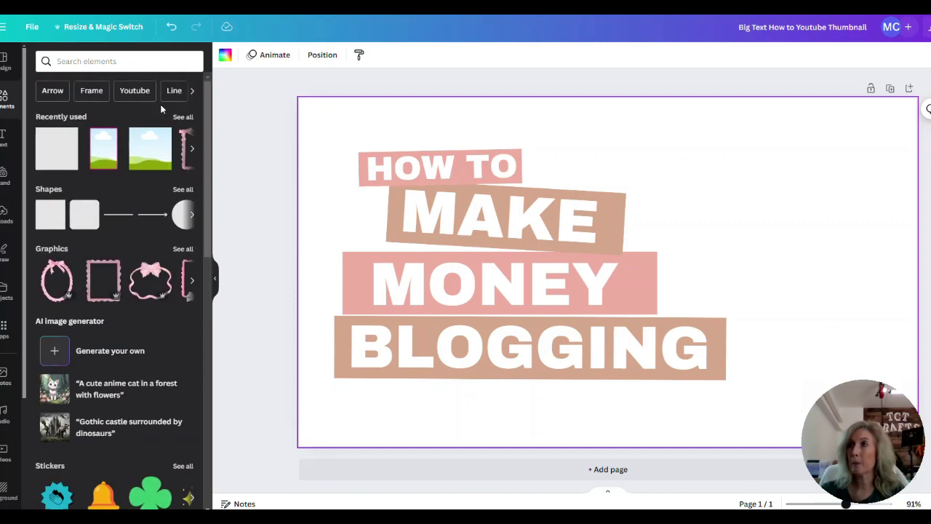
pyautogui.click(182, 117)
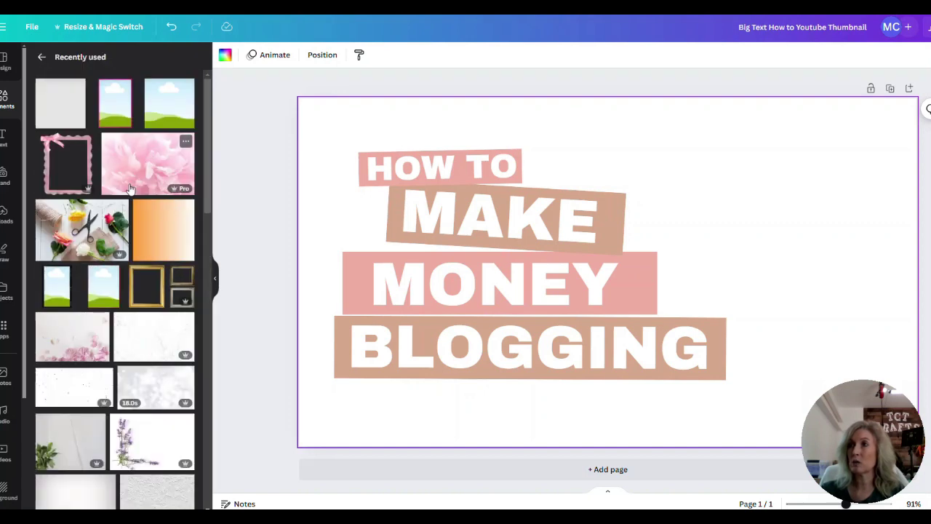
pyautogui.click(41, 60)
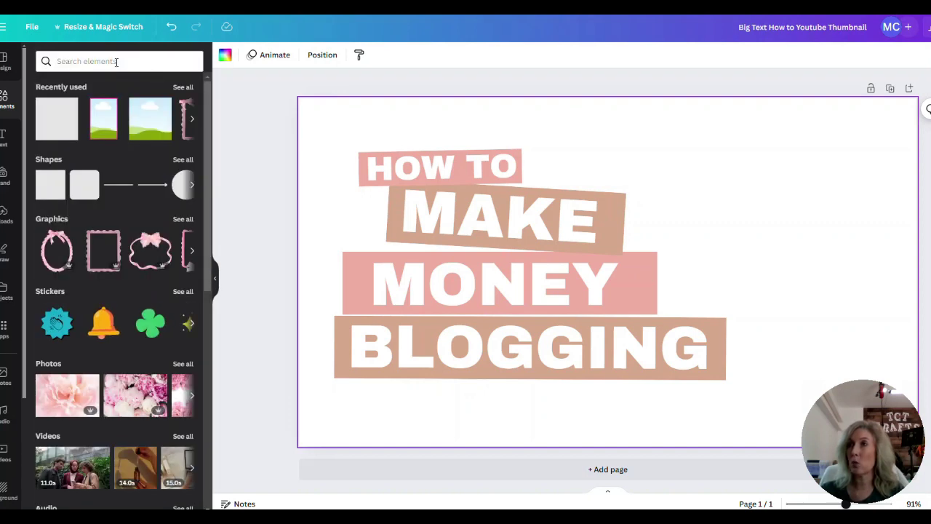
pyautogui.click(117, 61)
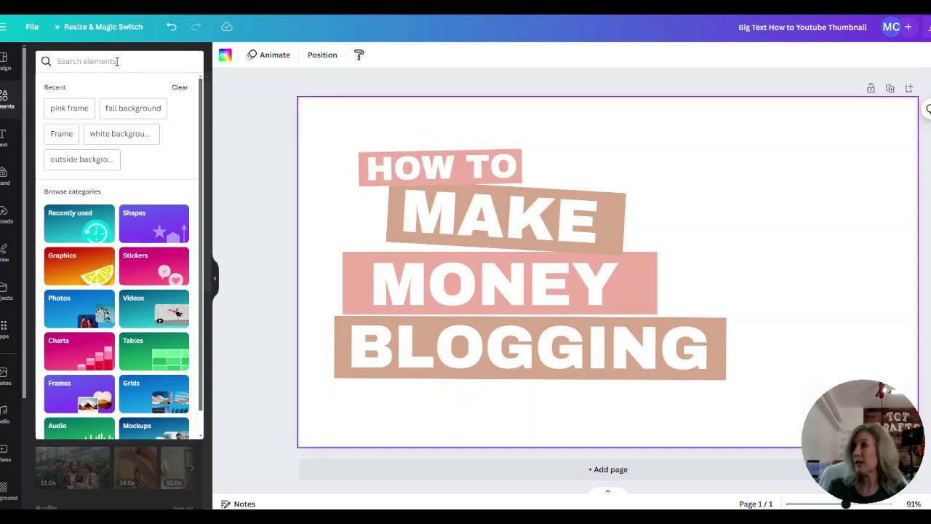
pyautogui.write('pink bac')
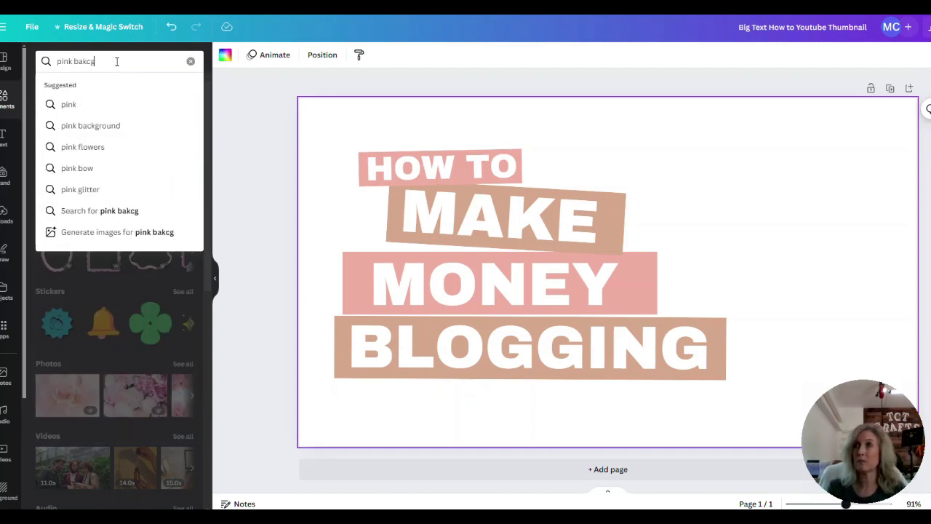
pyautogui.write('kgrou')
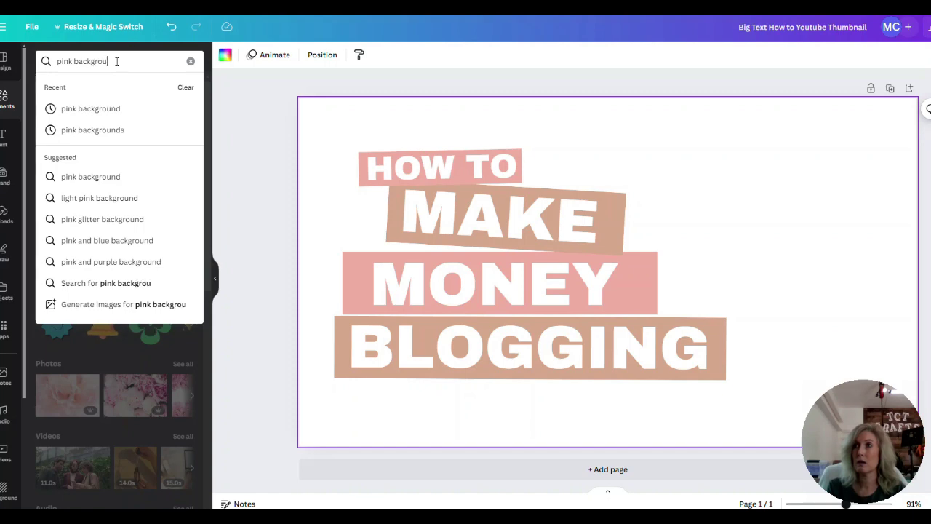
pyautogui.click(149, 107)
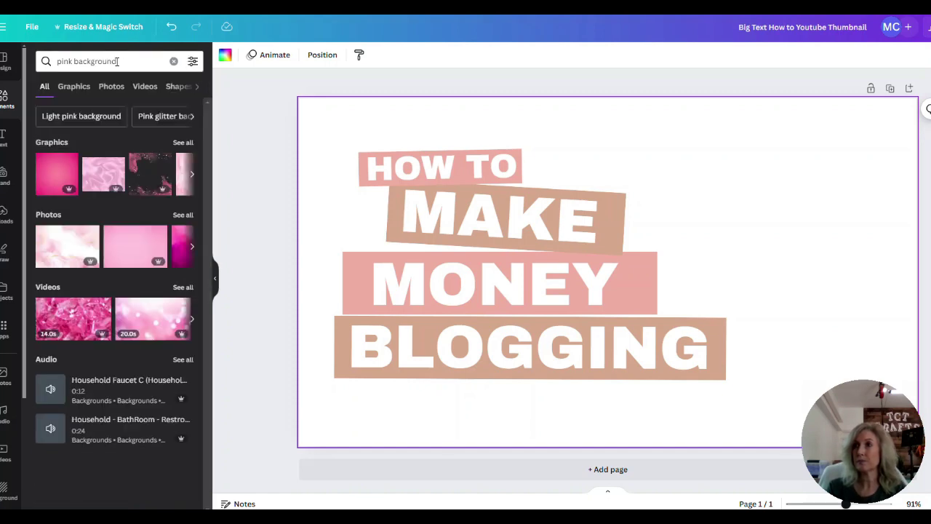
pyautogui.click(181, 144)
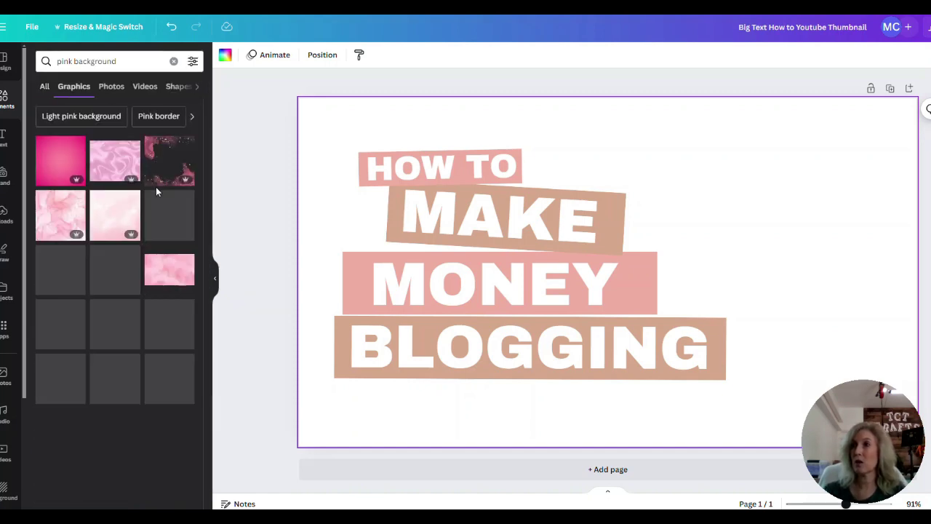
# Browse the pink background graphics and add the light pink one with scattered bokeh dots to the page.
pyautogui.scroll(-5, 156, 186)
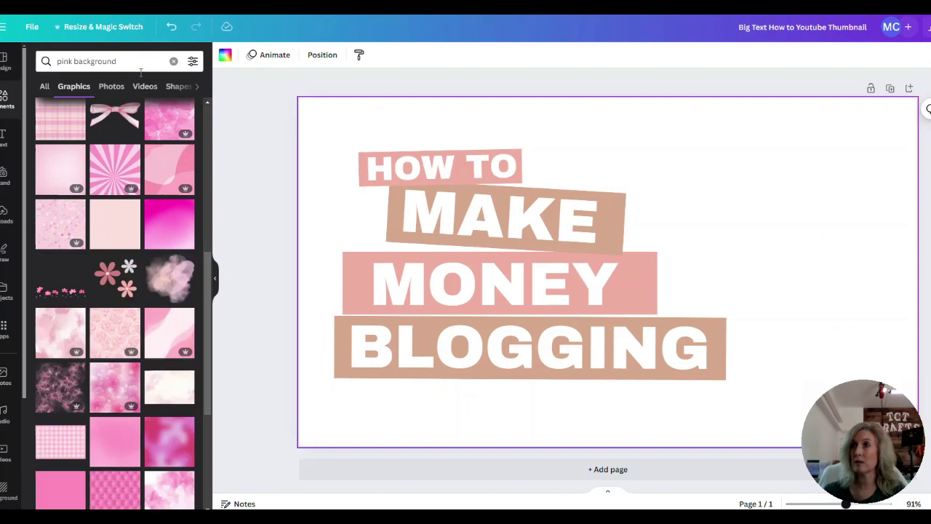
pyautogui.scroll(-2, 141, 163)
pyautogui.scroll(1, 134, 180)
pyautogui.scroll(3, 134, 183)
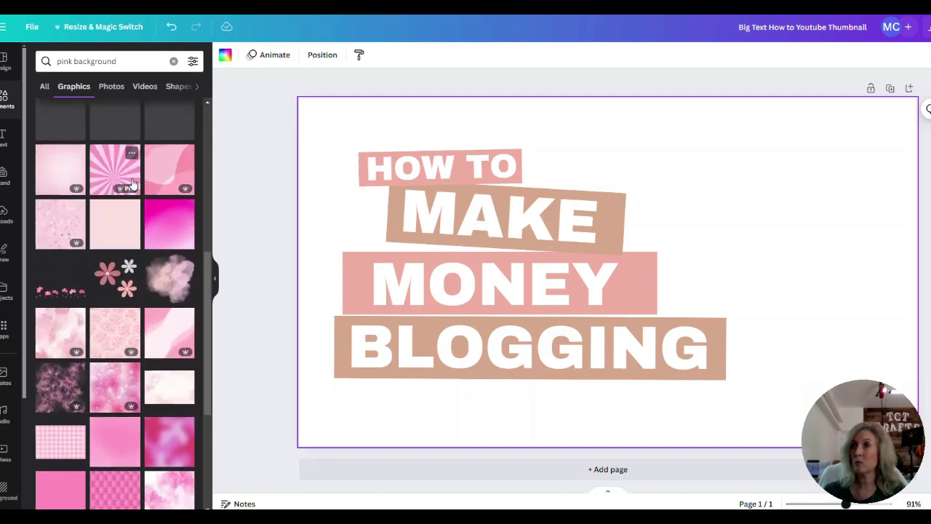
pyautogui.click(59, 280)
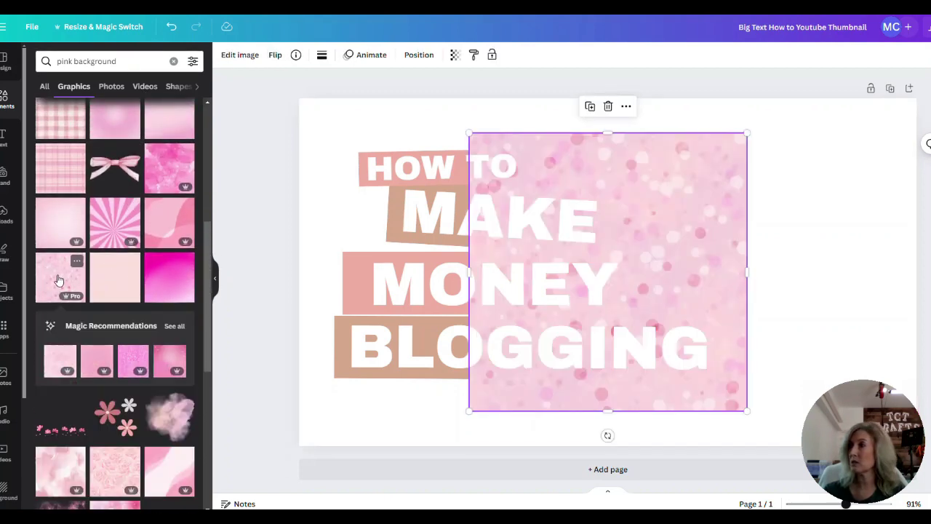
# Move the pink dotted graphic to the page's upper-left corner and stretch it to about 1289 × 720 px, covering the whole page.
pyautogui.moveTo(732, 223); pyautogui.dragTo(556, 182)
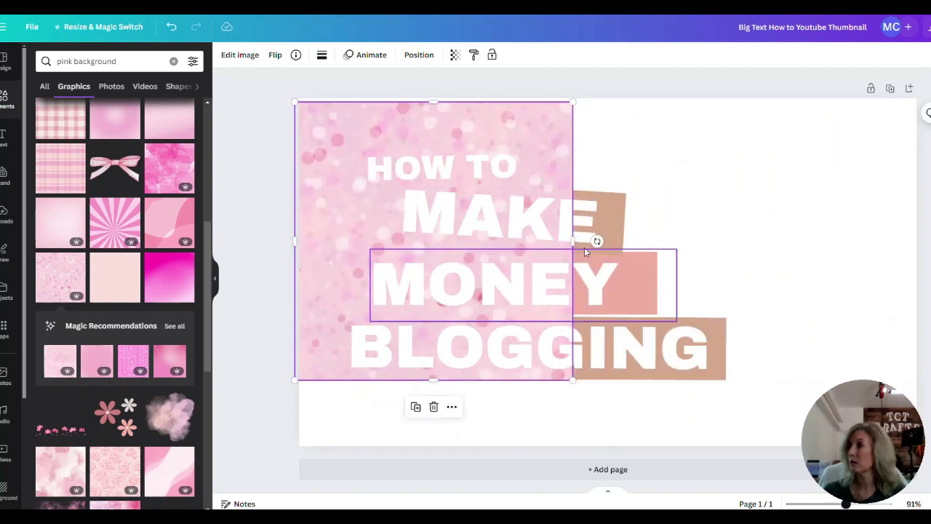
pyautogui.moveTo(572, 240); pyautogui.dragTo(918, 241)
pyautogui.moveTo(605, 380); pyautogui.dragTo(602, 445)
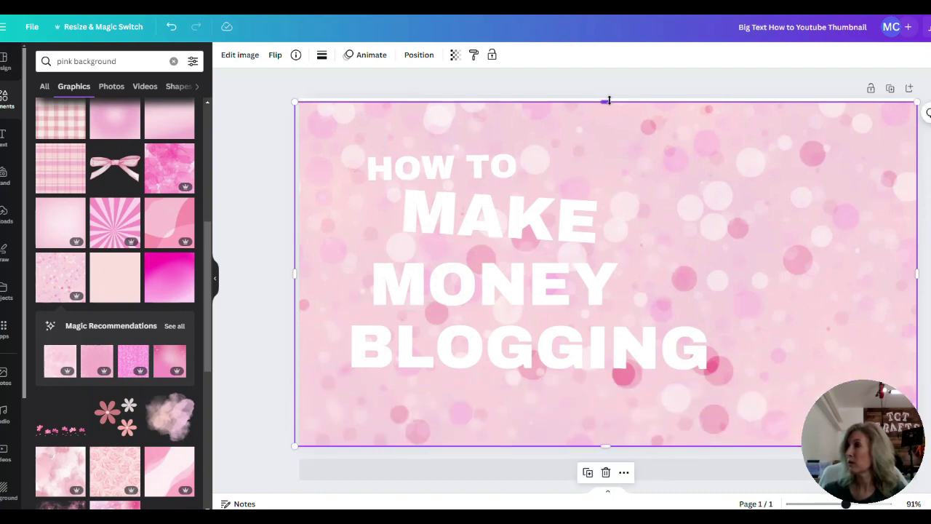
pyautogui.moveTo(608, 99); pyautogui.dragTo(608, 97)
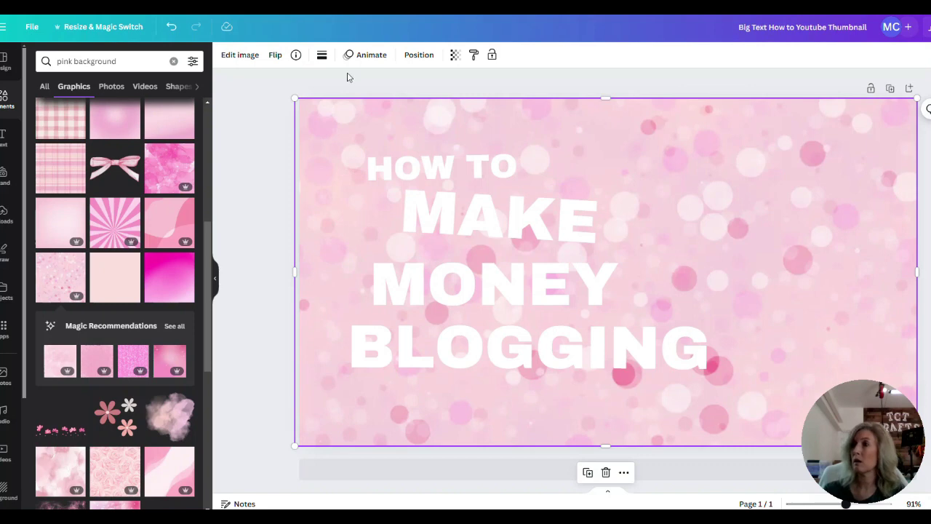
# Send the pink dotted graphic backward until it lies behind all the text and its colored bars.
pyautogui.click(419, 55)
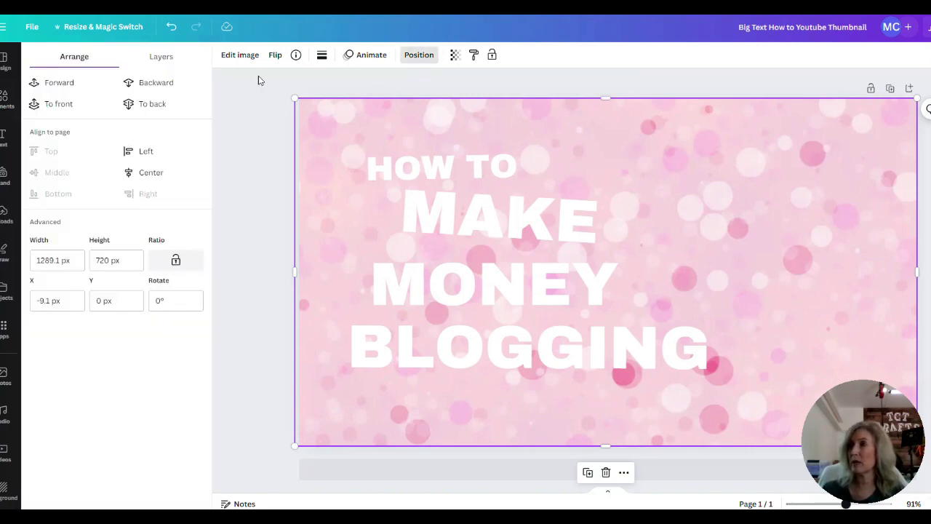
pyautogui.click(163, 83)
pyautogui.click(163, 84)
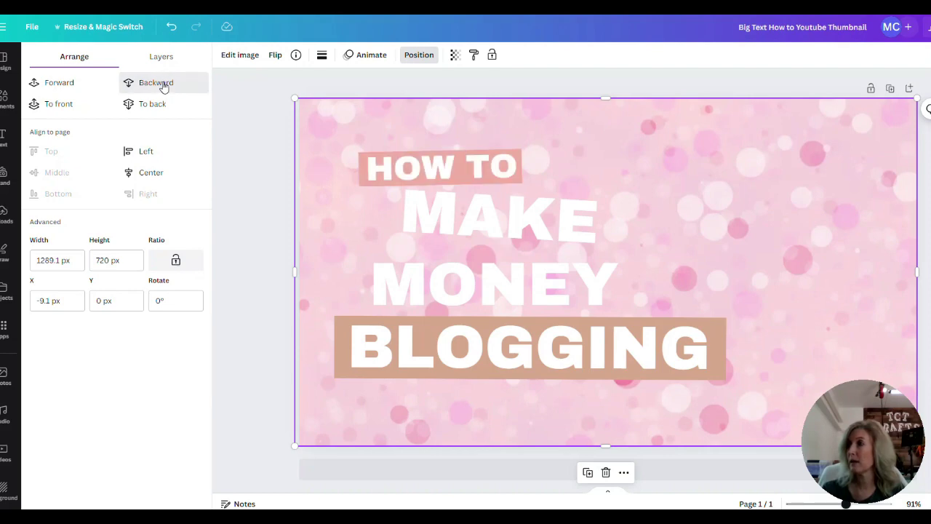
pyautogui.click(163, 84)
pyautogui.click(162, 83)
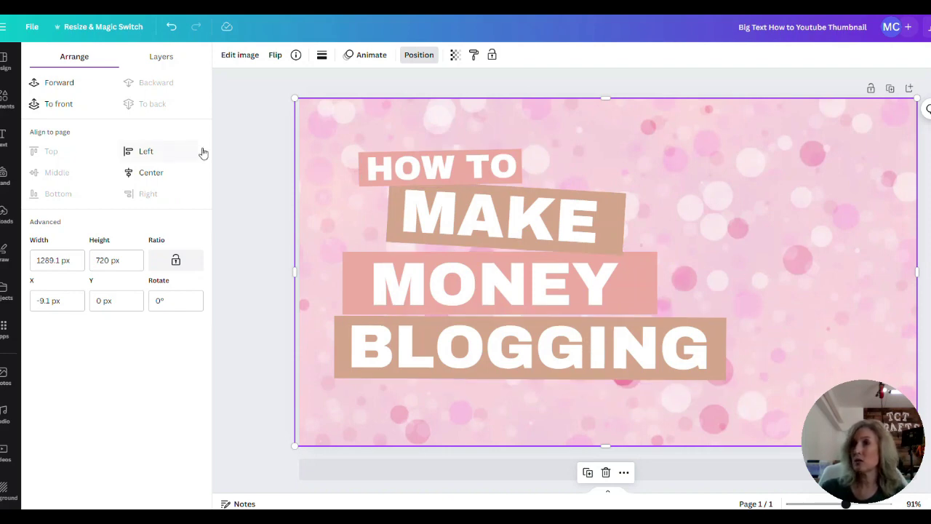
# Add the uploaded photo of the smiling woman in black pointing upward and place it over the right end of the title.
pyautogui.click(6, 106)
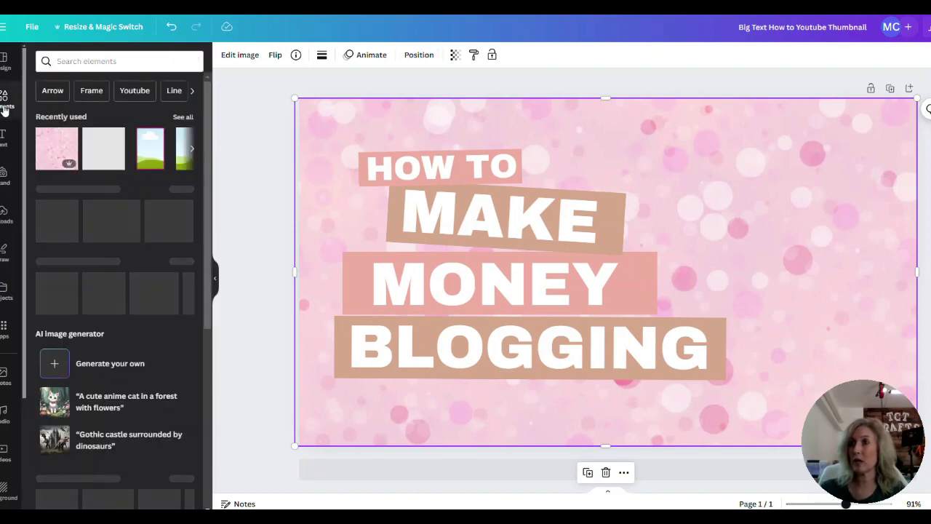
pyautogui.click(6, 213)
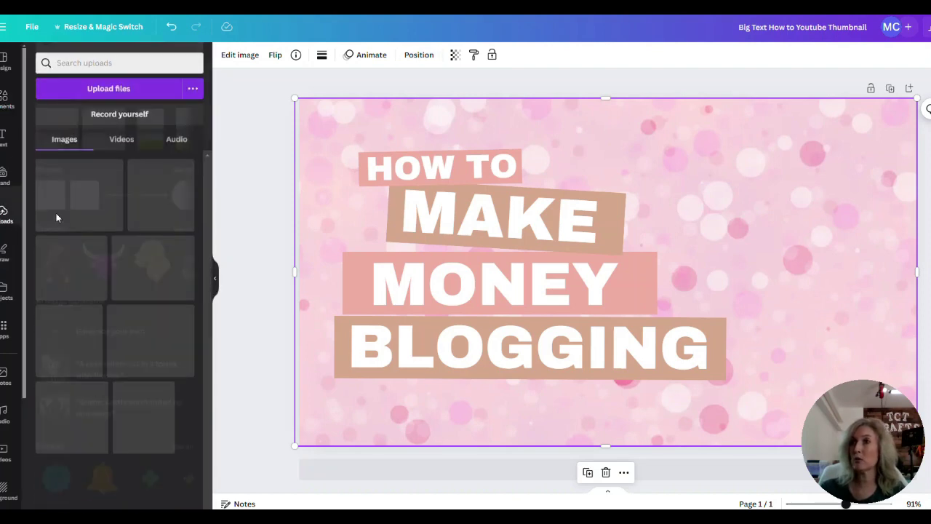
pyautogui.scroll(-4, 146, 218)
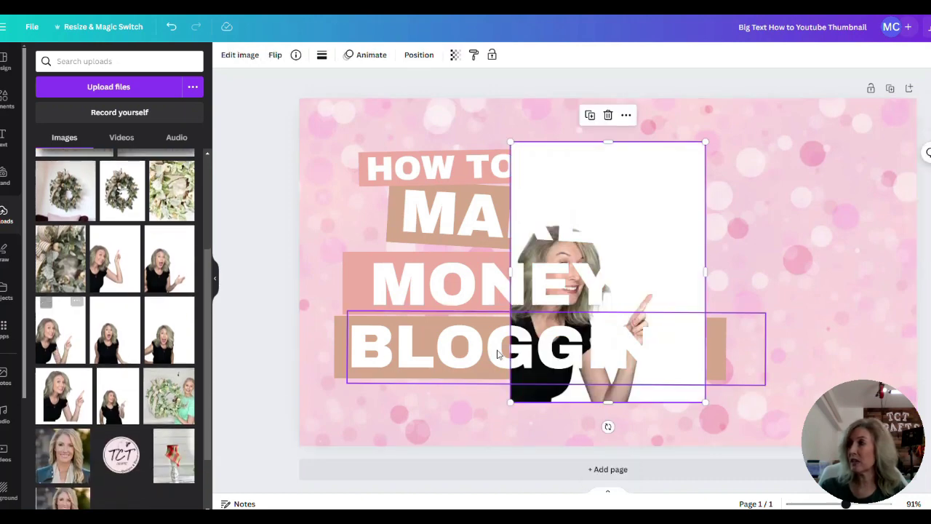
pyautogui.click(59, 331)
pyautogui.moveTo(684, 245); pyautogui.dragTo(757, 185)
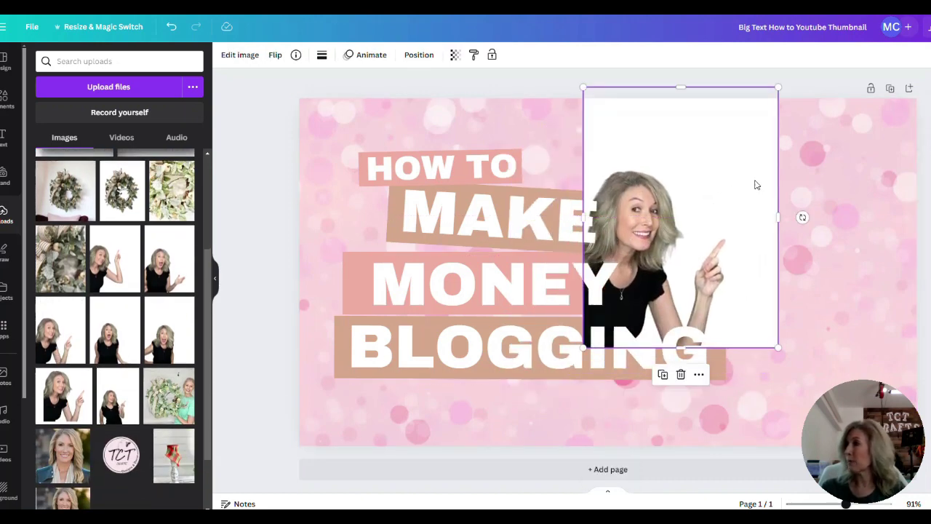
# Remove the background of the woman's photo and move the cutout slightly up and to the right, beside the word MAKE.
pyautogui.click(236, 58)
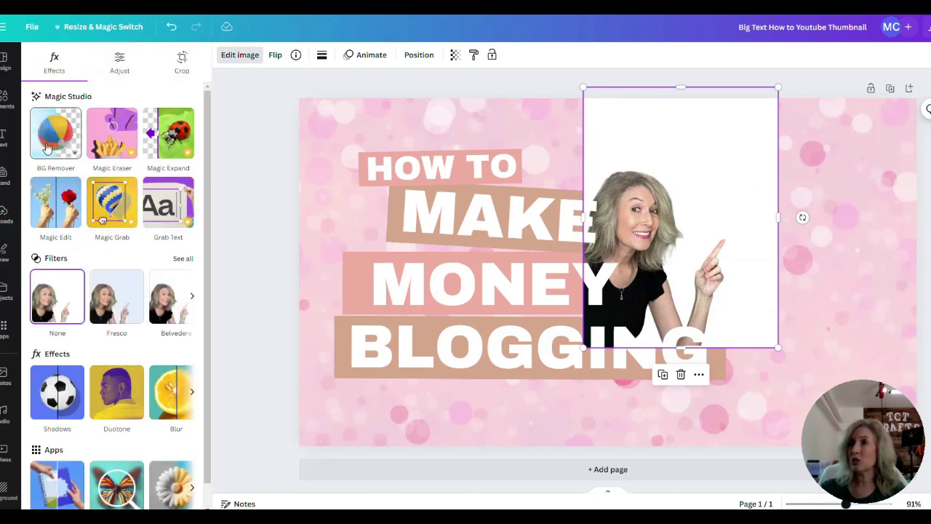
pyautogui.click(46, 146)
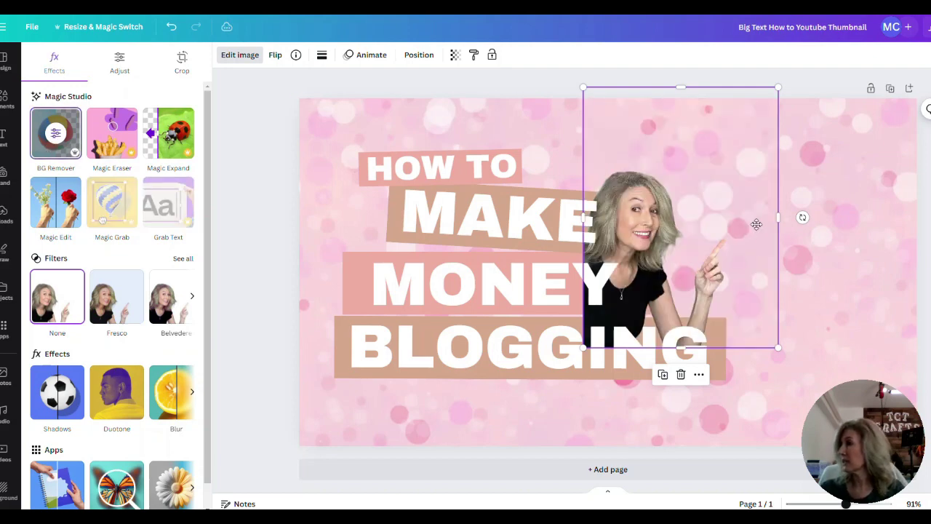
pyautogui.moveTo(757, 224); pyautogui.dragTo(762, 200)
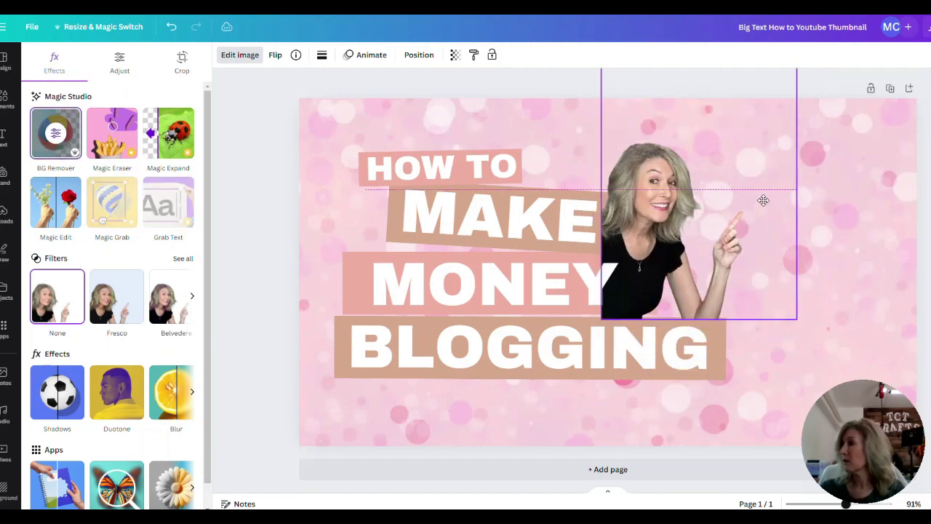
# Send the woman's cutout backward so it sits behind the MAKE and MONEY bars but in front of the pink background.
pyautogui.click(420, 55)
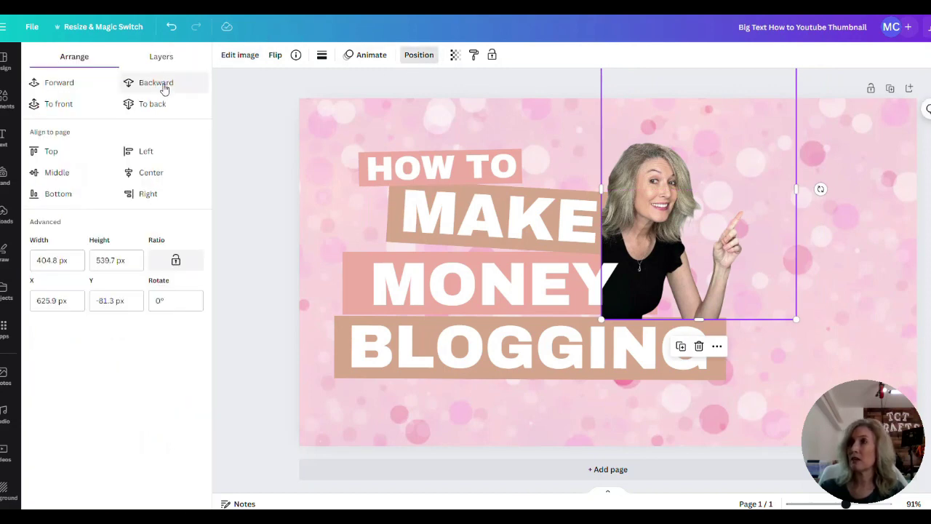
pyautogui.click(823, 276)
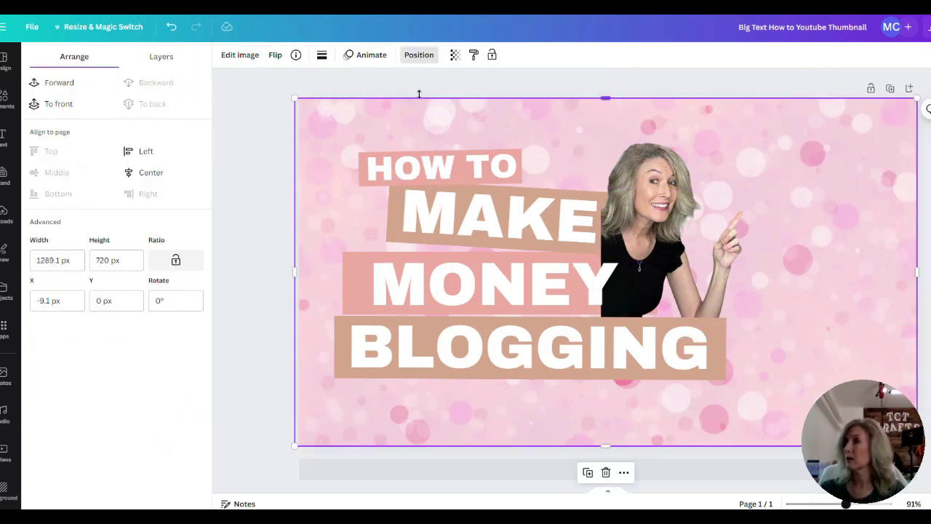
pyautogui.click(429, 58)
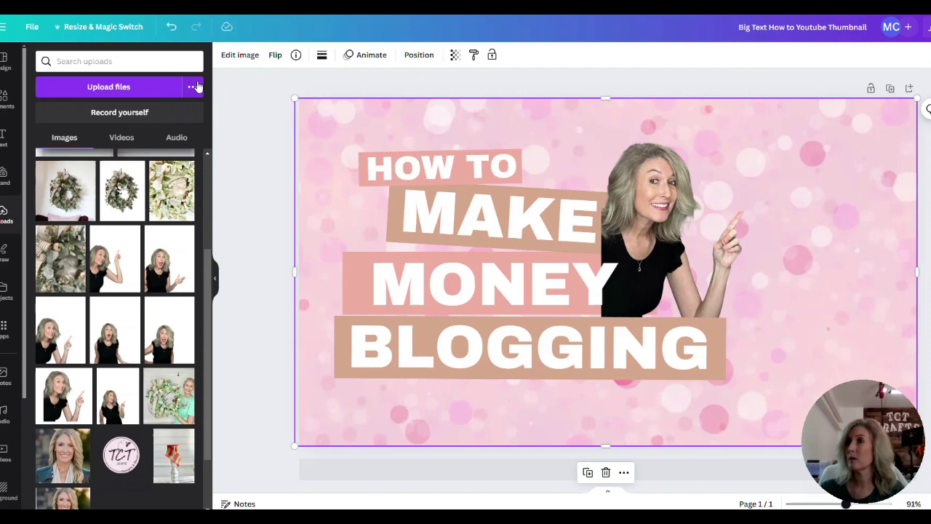
pyautogui.click(428, 58)
pyautogui.click(659, 202)
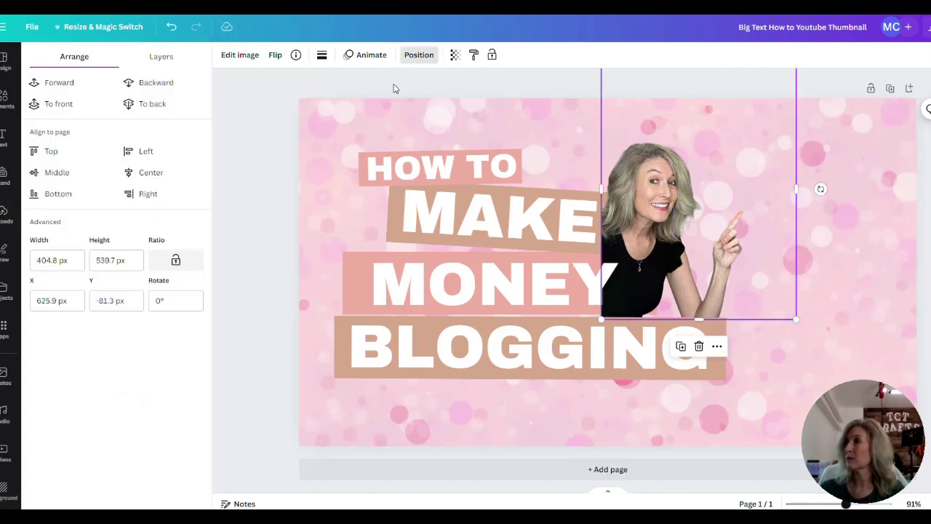
pyautogui.click(425, 62)
pyautogui.click(432, 58)
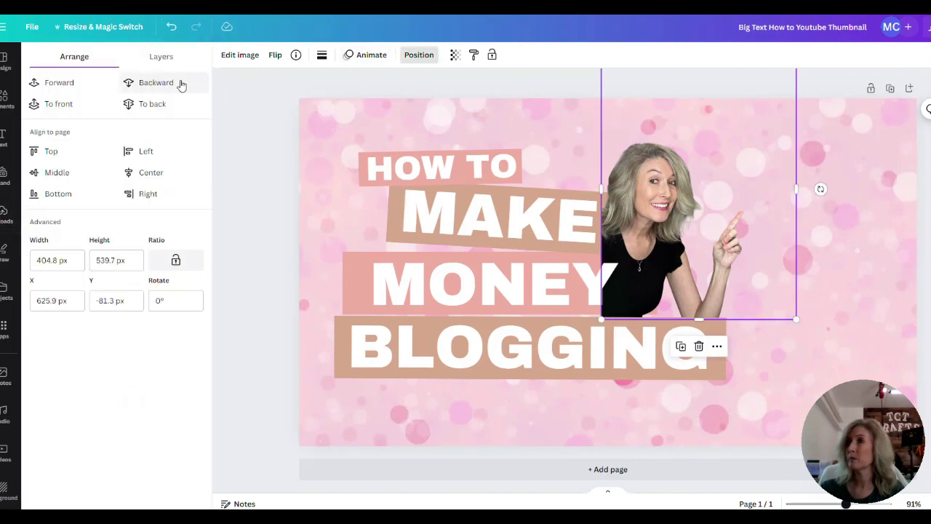
pyautogui.click(164, 84)
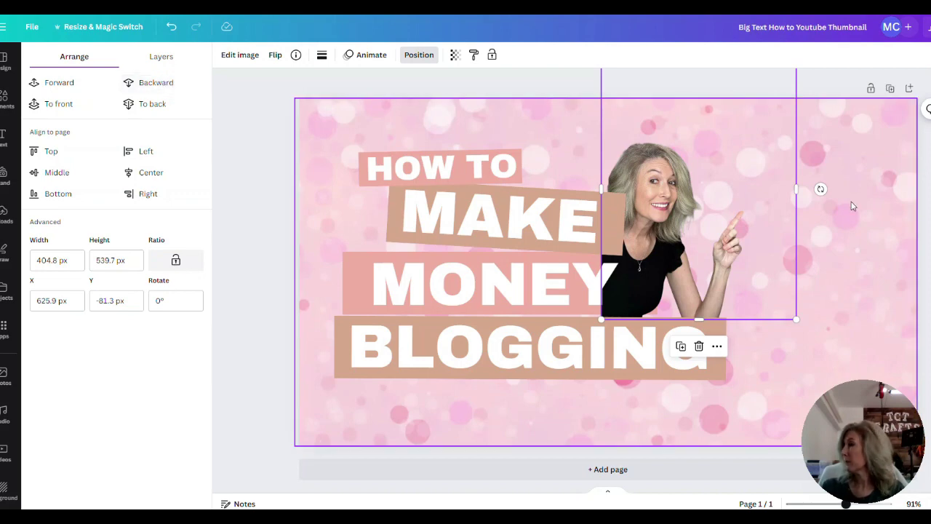
pyautogui.click(865, 253)
pyautogui.click(757, 248)
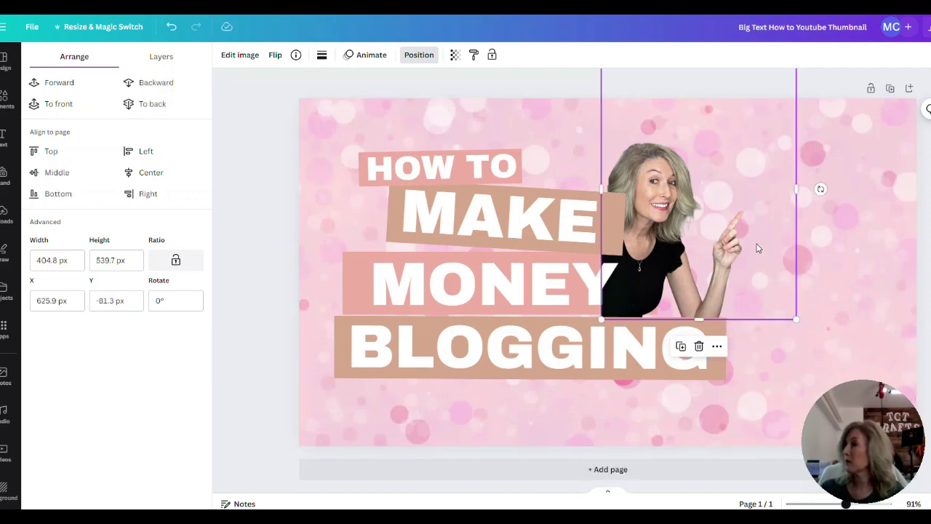
pyautogui.click(167, 85)
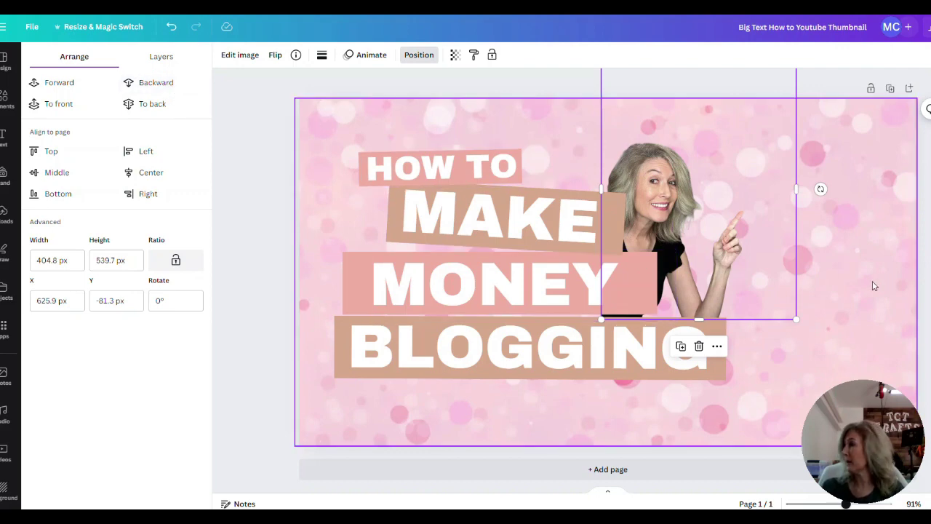
pyautogui.moveTo(731, 289)
pyautogui.mouseDown()
pyautogui.moveTo(743, 285)
pyautogui.moveTo(721, 286)
pyautogui.mouseUp()
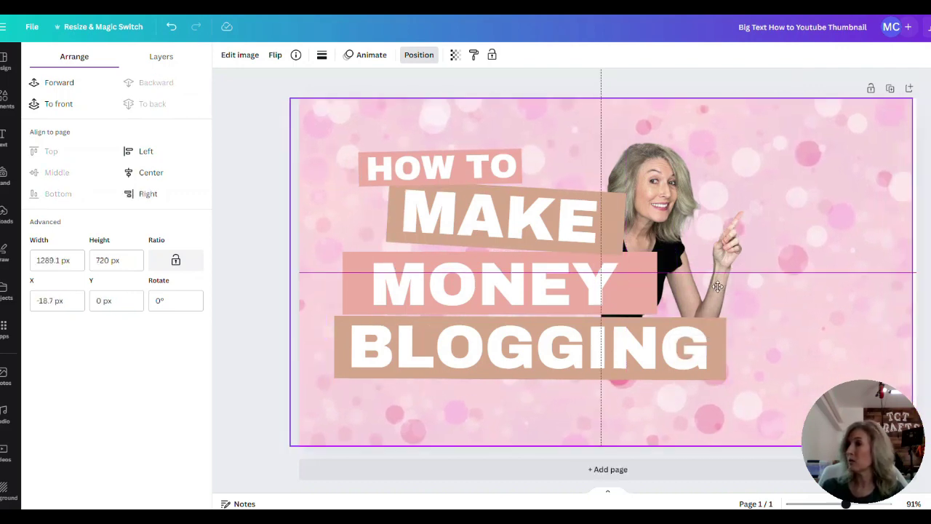
# Align the pink background with the page's left edge at X 0 px, Y 0 px and move the woman's cutout slightly right, behind the title bars.
pyautogui.click(722, 286)
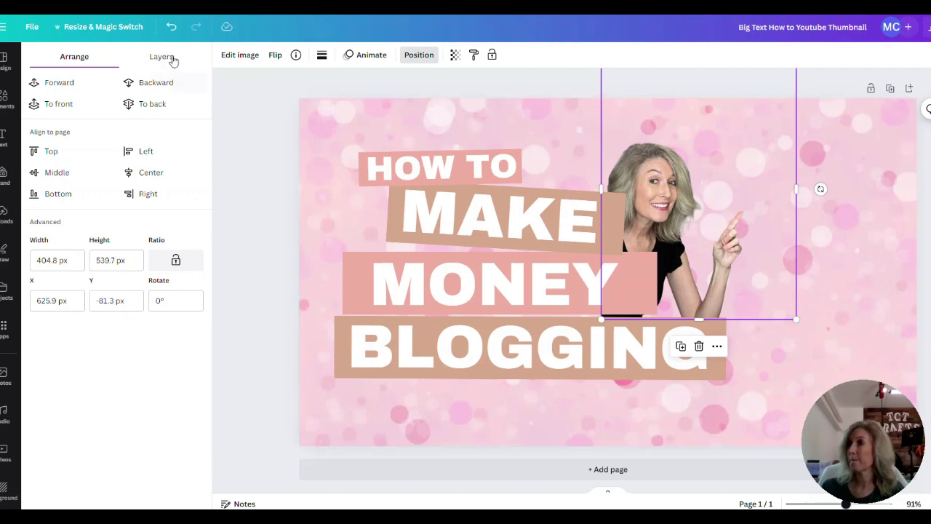
pyautogui.click(171, 26)
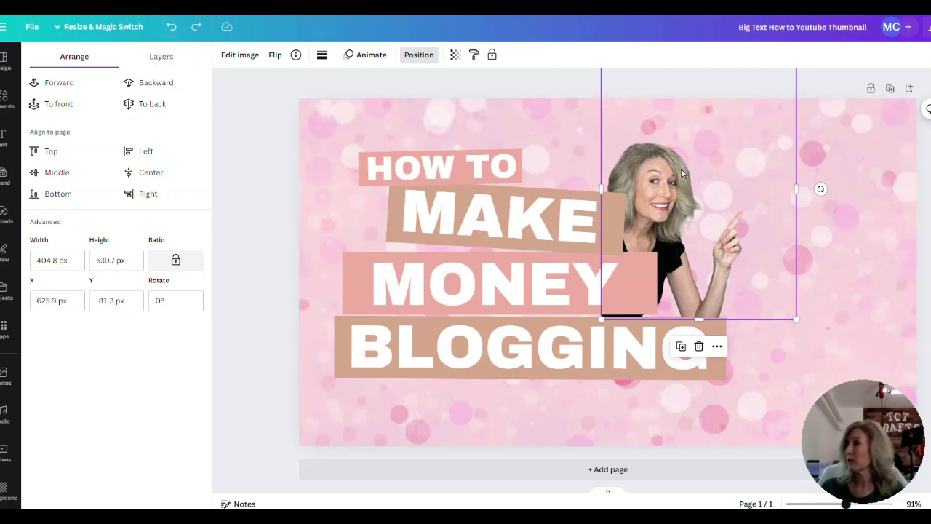
pyautogui.moveTo(682, 172); pyautogui.dragTo(700, 166)
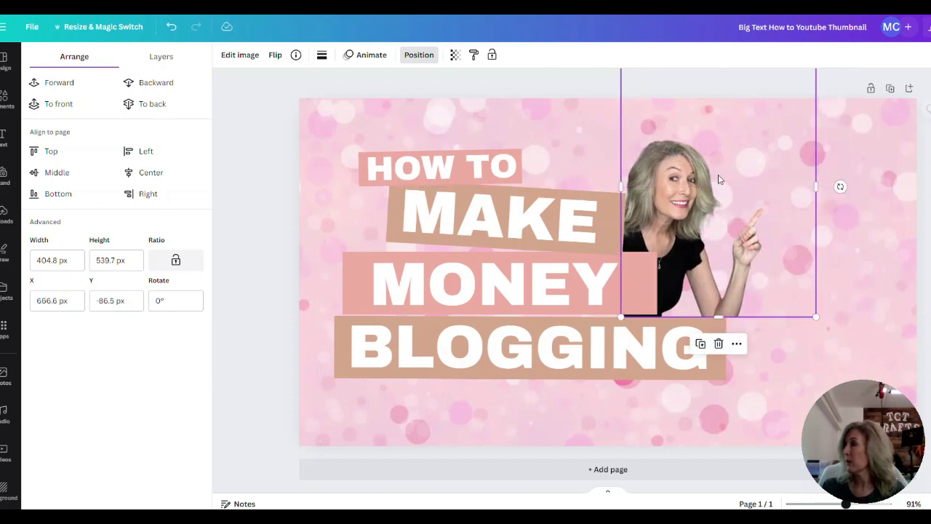
pyautogui.click(899, 269)
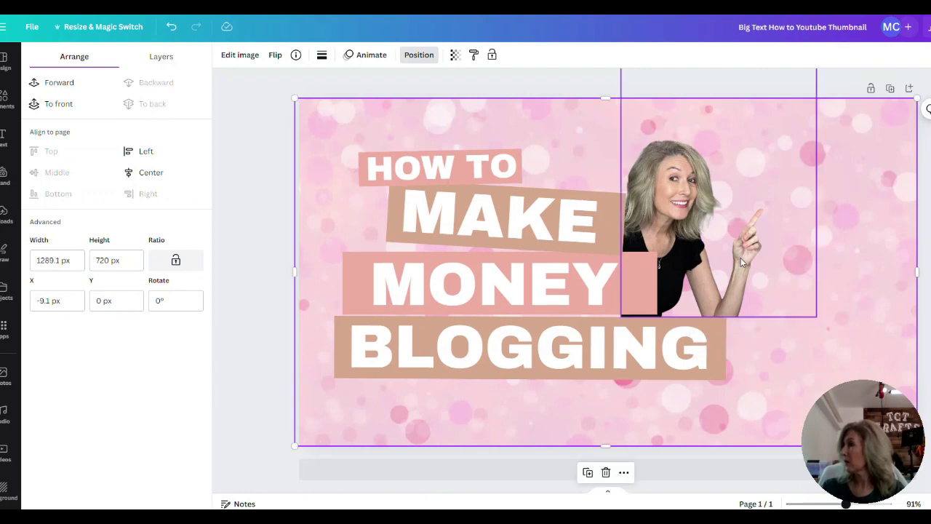
pyautogui.moveTo(741, 258)
pyautogui.mouseDown()
pyautogui.moveTo(716, 257)
pyautogui.moveTo(740, 256)
pyautogui.mouseUp()
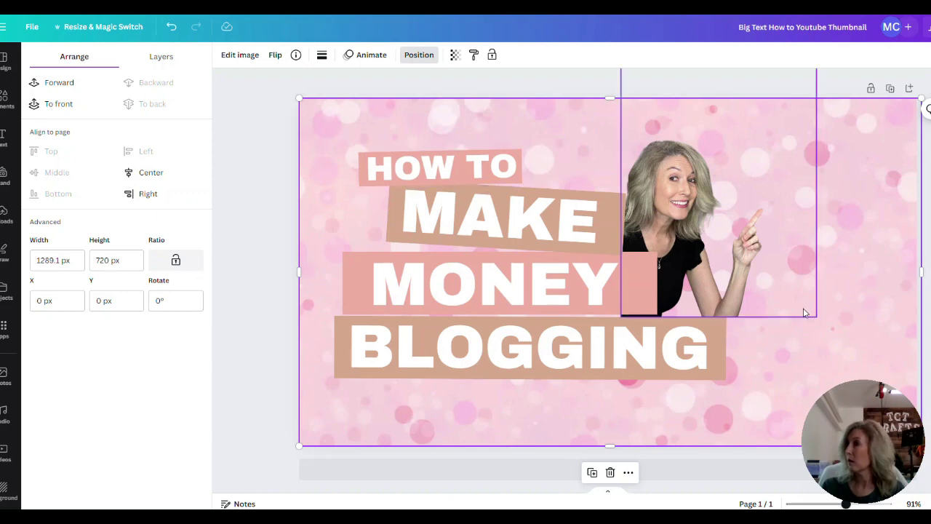
pyautogui.moveTo(738, 295); pyautogui.dragTo(721, 295)
pyautogui.click(865, 307)
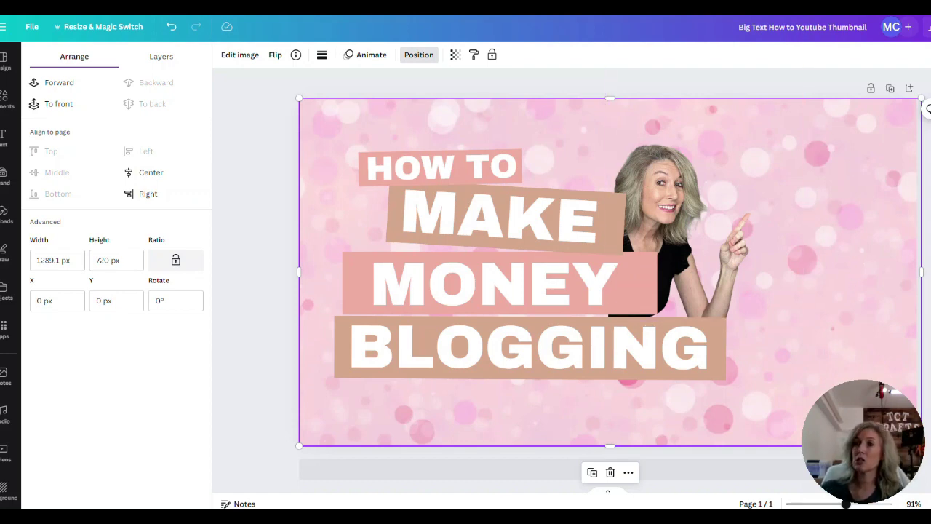
# Add the round TCT Crafts logo from the uploaded images to the thumbnail.
pyautogui.click(3, 217)
pyautogui.scroll(-2, 124, 240)
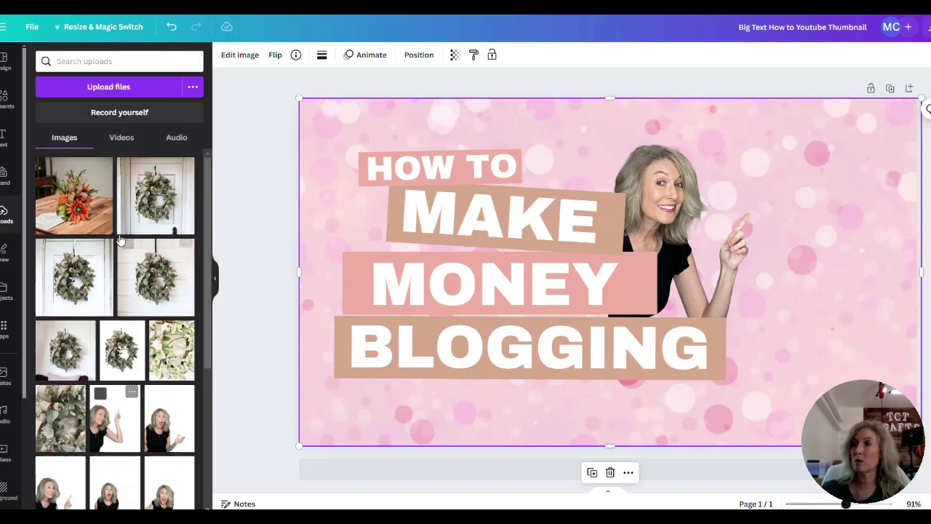
pyautogui.scroll(-3, 128, 244)
pyautogui.scroll(-1, 127, 243)
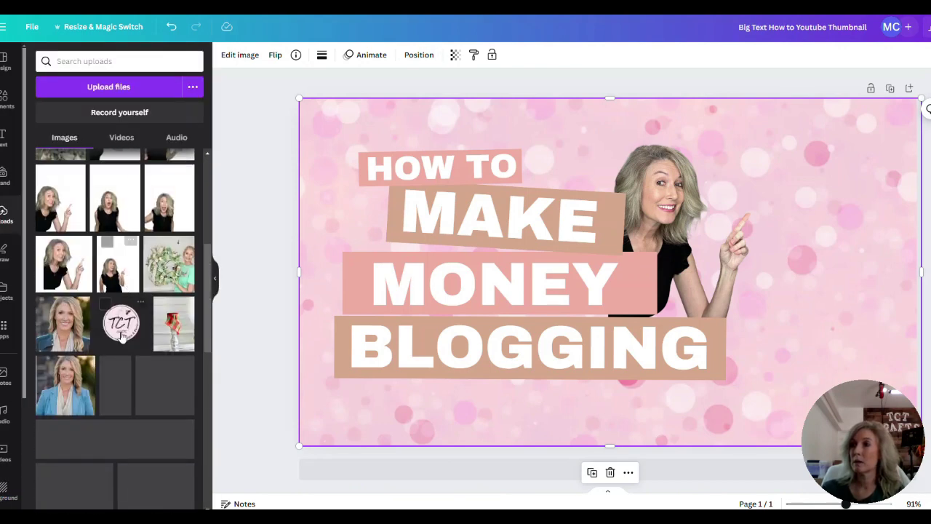
pyautogui.click(121, 328)
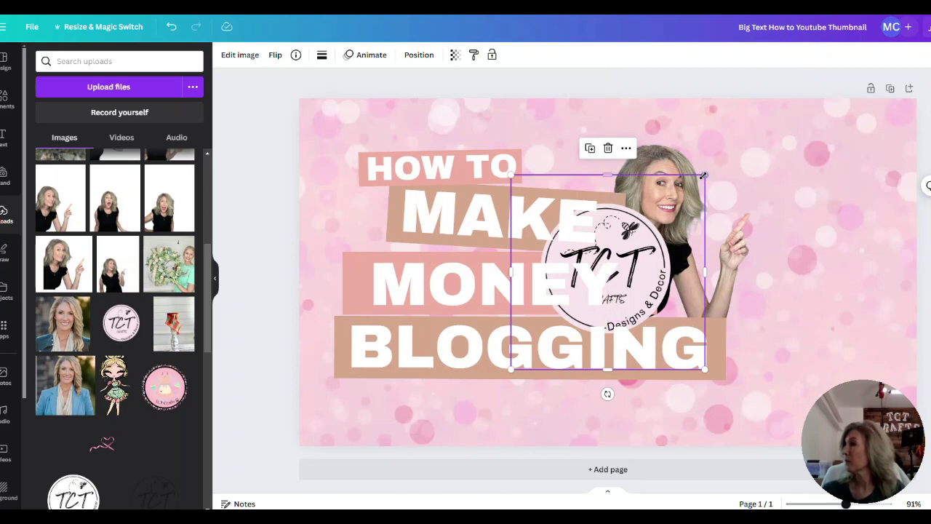
pyautogui.moveTo(705, 175); pyautogui.dragTo(635, 244)
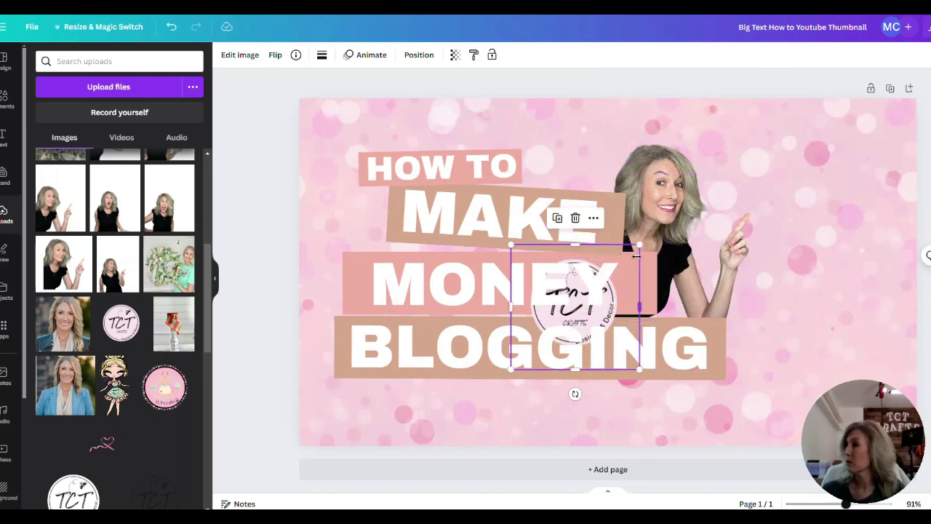
pyautogui.moveTo(636, 243); pyautogui.dragTo(630, 248)
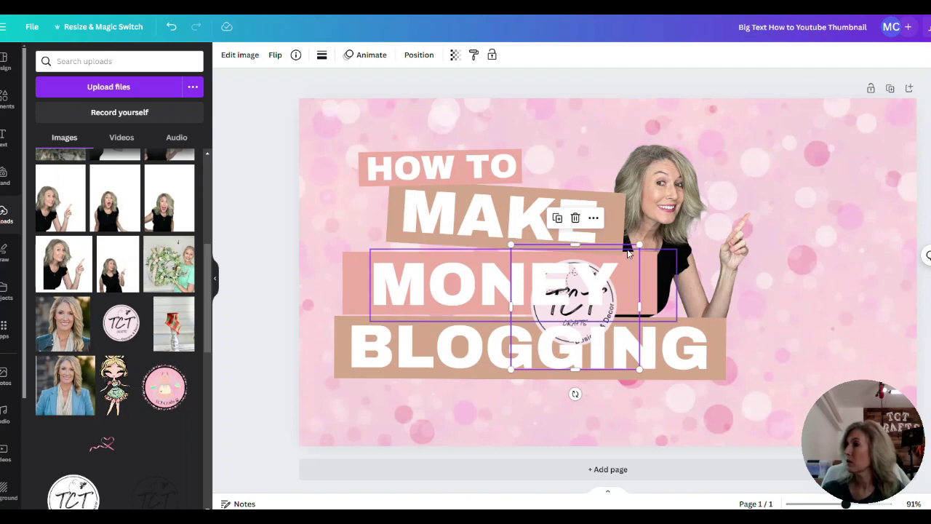
pyautogui.click(170, 29)
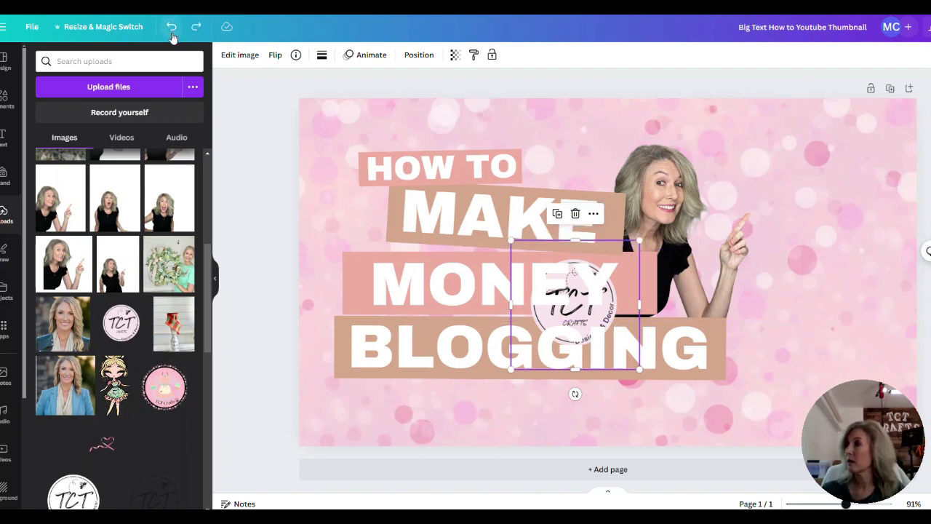
pyautogui.click(170, 29)
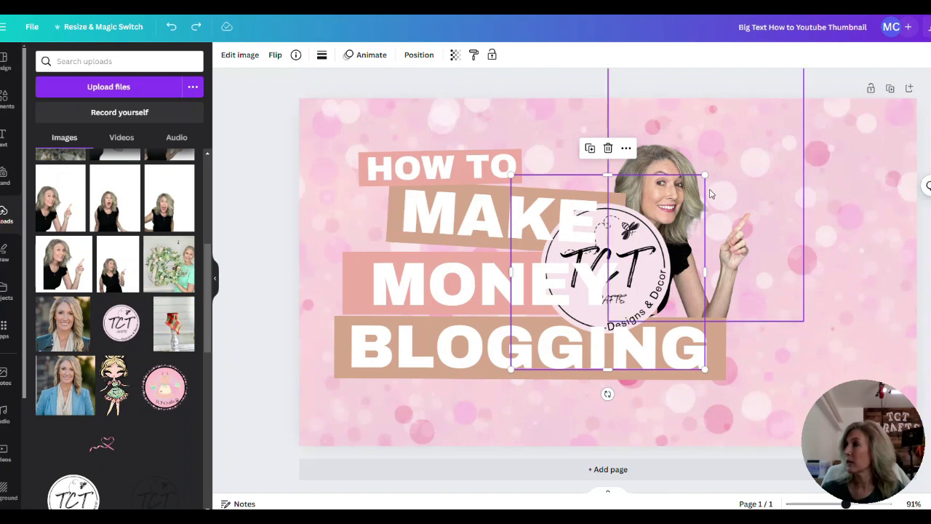
# Shrink the TCT logo to a little over half its size and place it in the thumbnail's lower-right corner.
pyautogui.moveTo(699, 190); pyautogui.dragTo(830, 269)
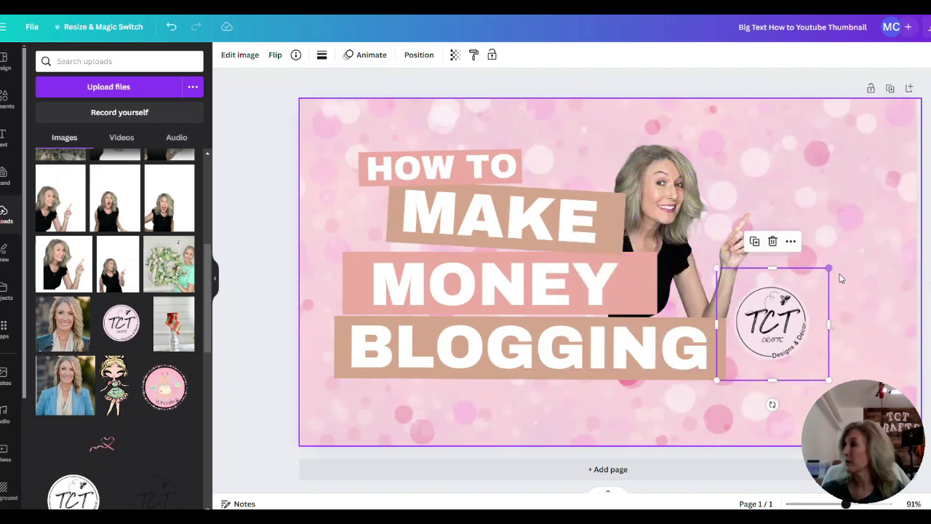
pyautogui.moveTo(788, 328); pyautogui.dragTo(839, 383)
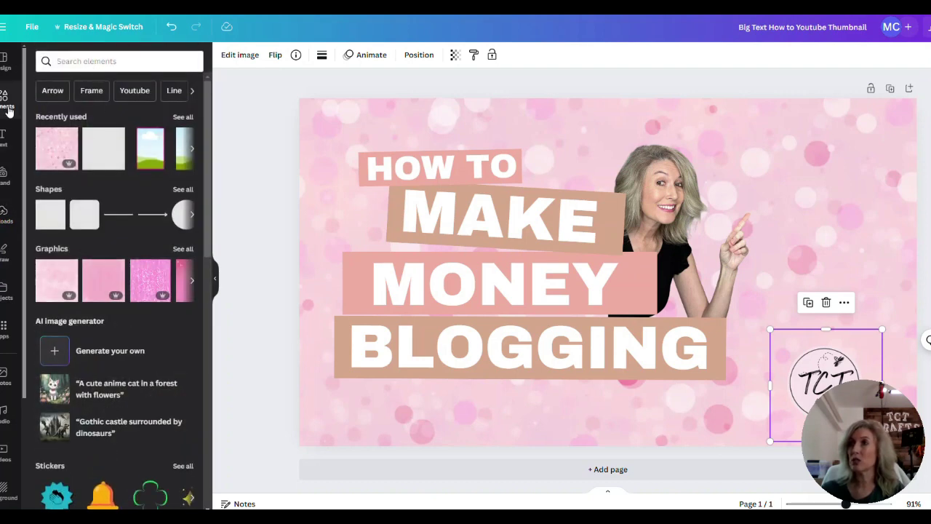
# Search the elements for "pink frame", look through the matching graphics and show all results of the Frames category.
pyautogui.click(88, 66)
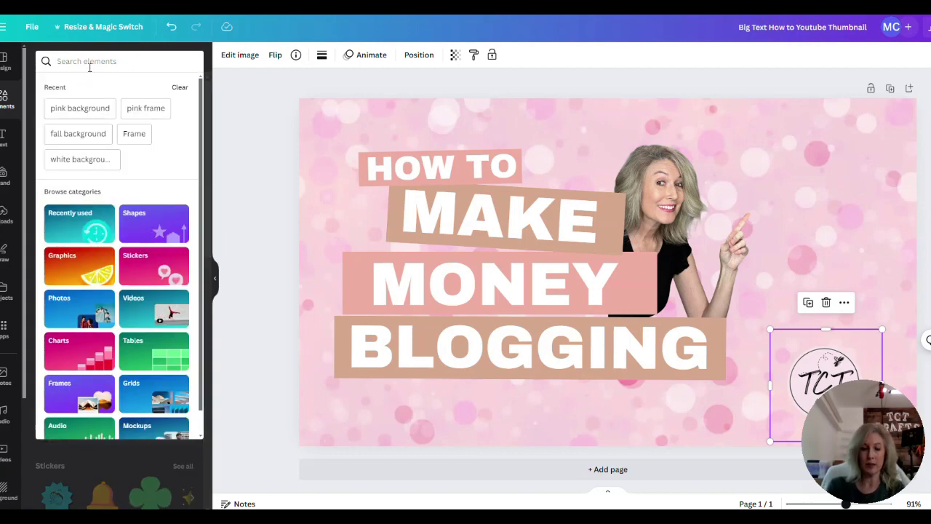
pyautogui.write('pink fra')
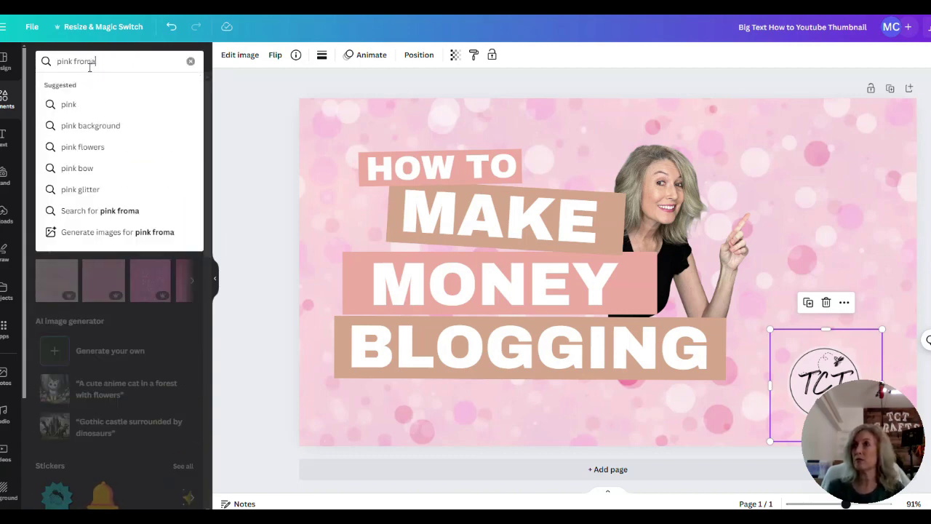
pyautogui.write('me')
pyautogui.press('Return')
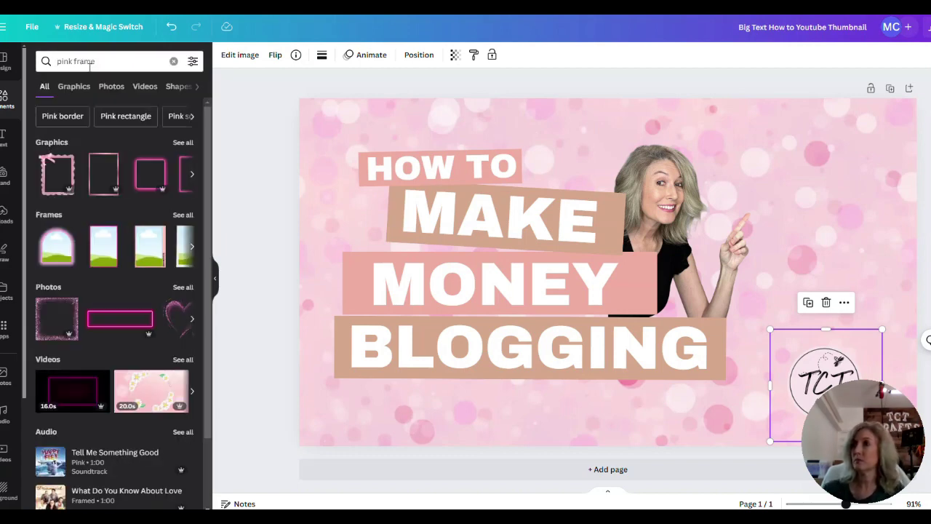
pyautogui.click(183, 143)
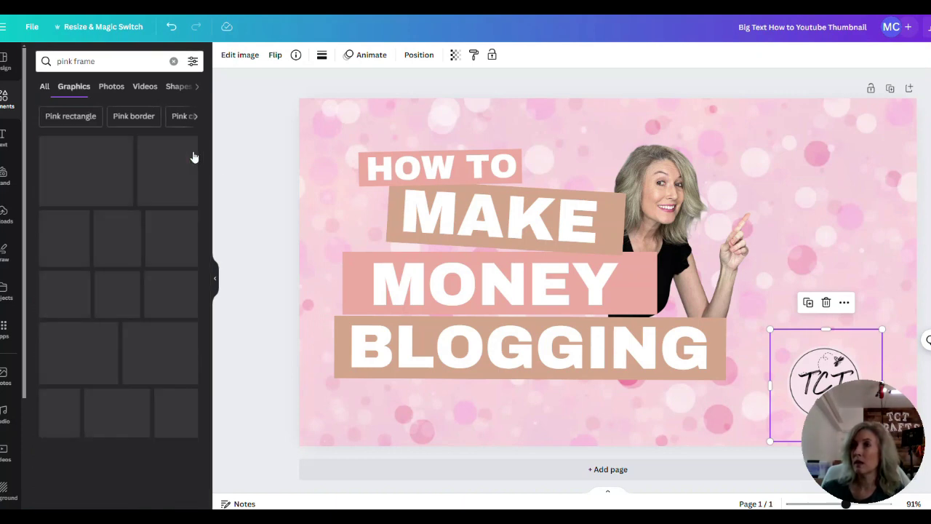
pyautogui.scroll(-5, 194, 244)
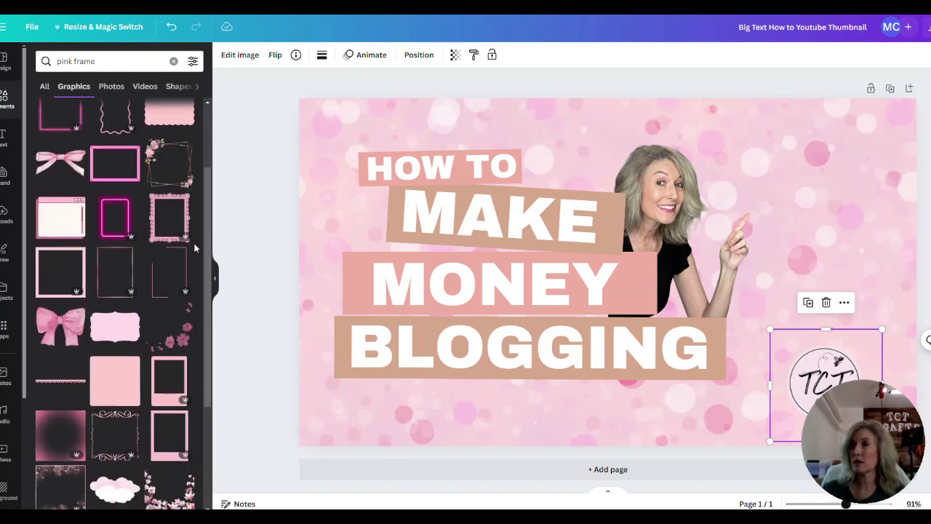
pyautogui.scroll(5, 191, 246)
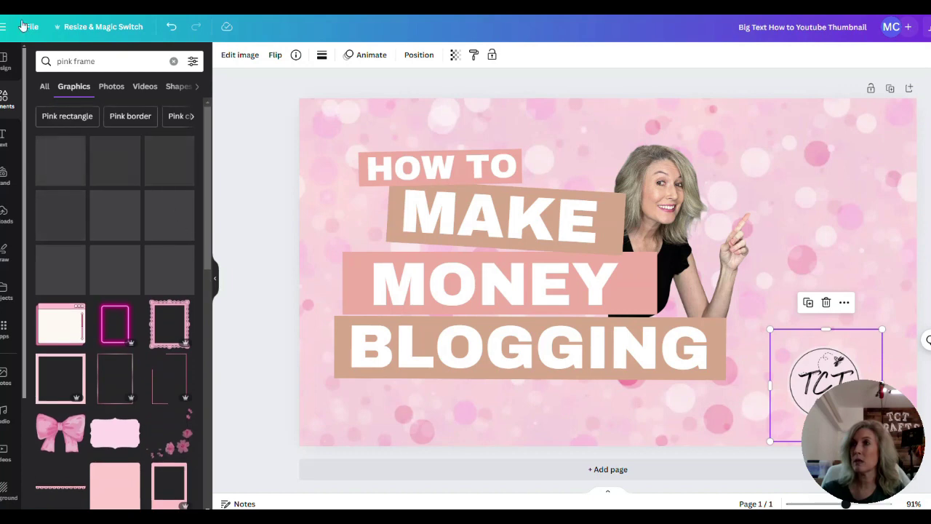
pyautogui.click(44, 88)
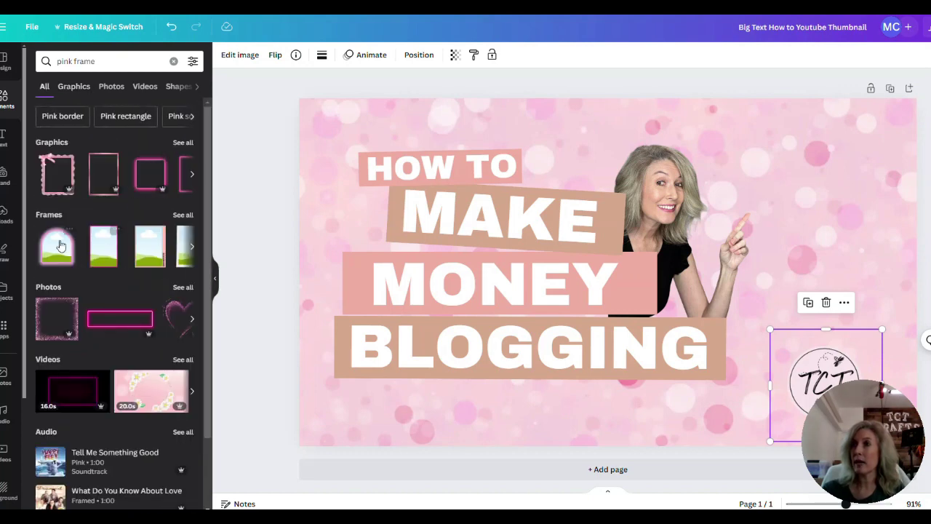
pyautogui.click(180, 216)
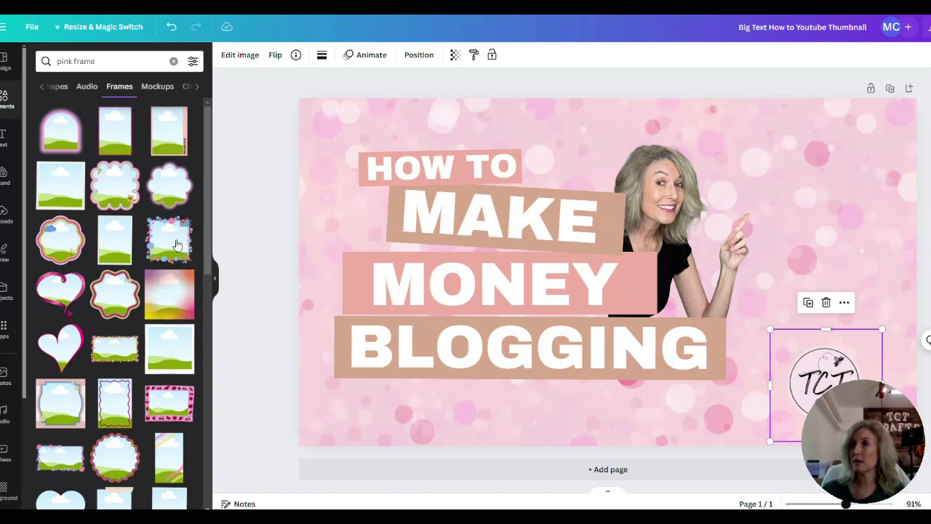
pyautogui.scroll(-3, 173, 324)
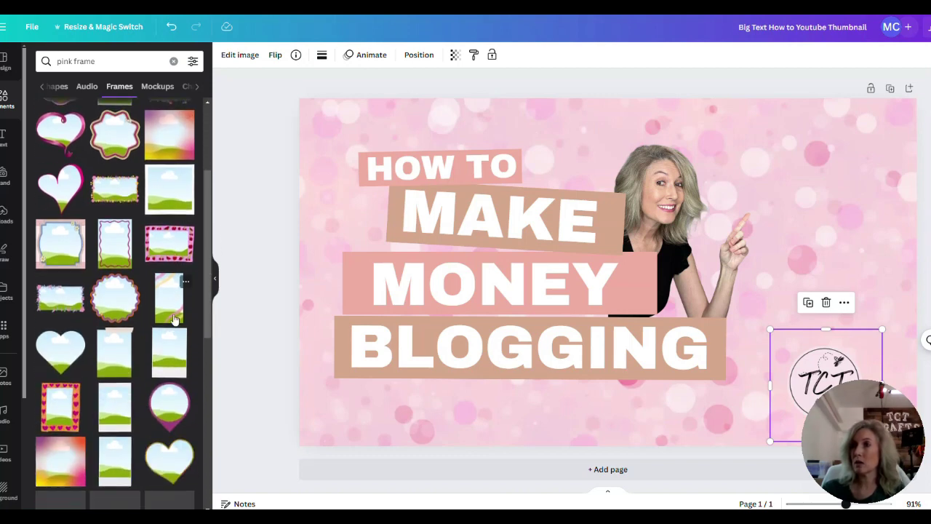
pyautogui.scroll(-1, 171, 296)
pyautogui.scroll(-1, 170, 296)
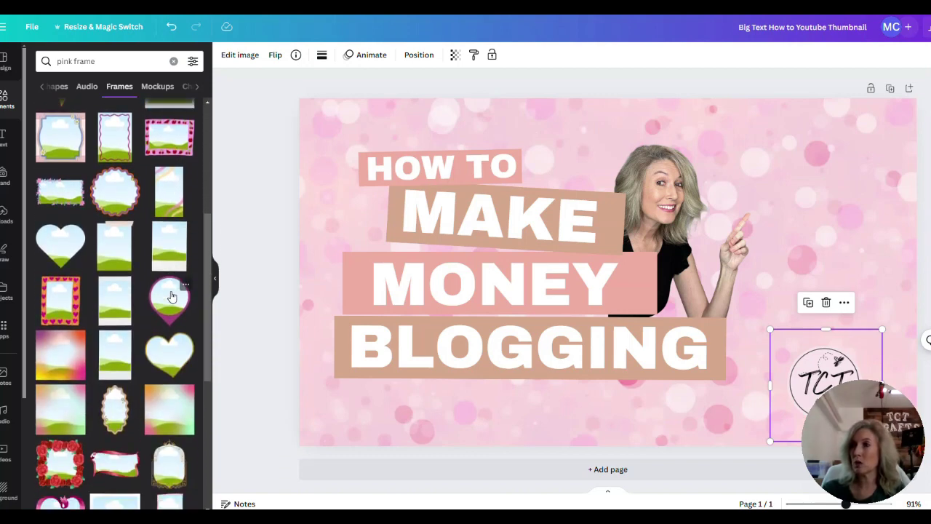
pyautogui.click(106, 191)
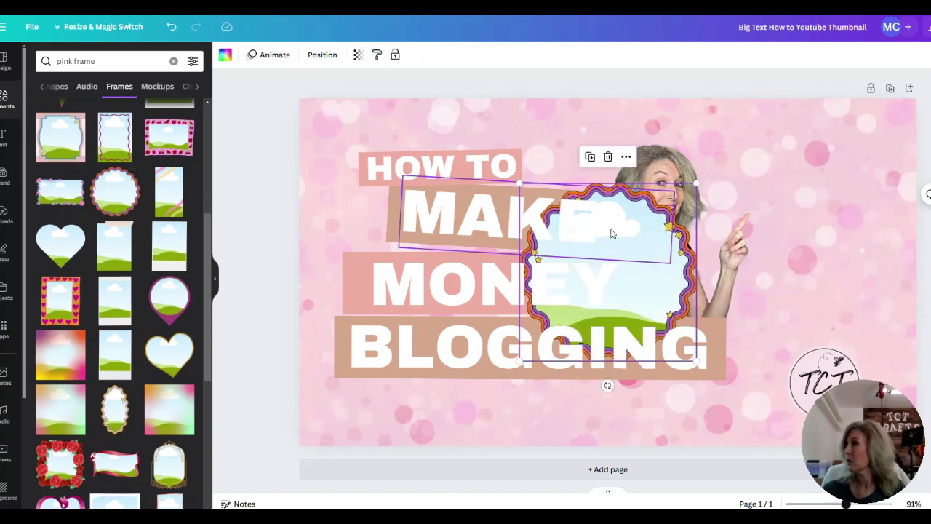
pyautogui.click(171, 27)
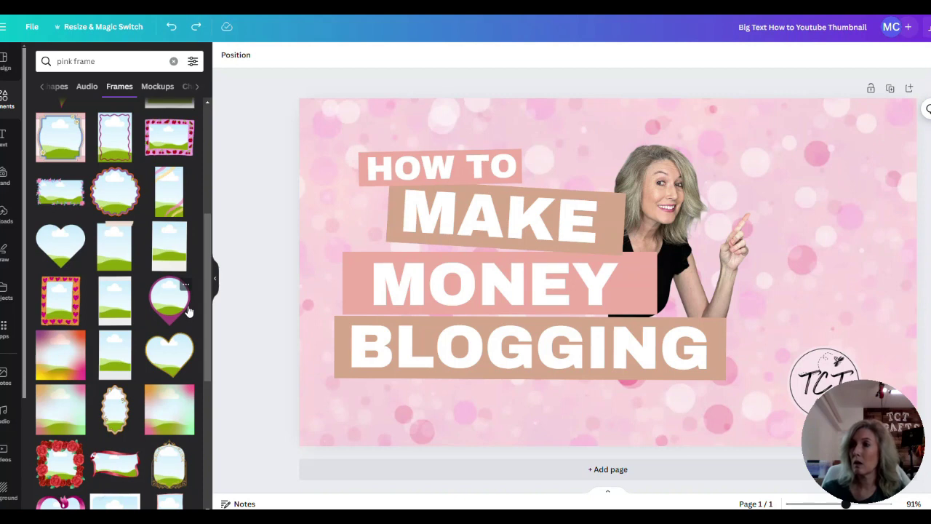
# Add a white polaroid-style photo frame from the results and place it in the thumbnail's upper-right corner, beside the woman's pointing hand.
pyautogui.scroll(-4, 188, 312)
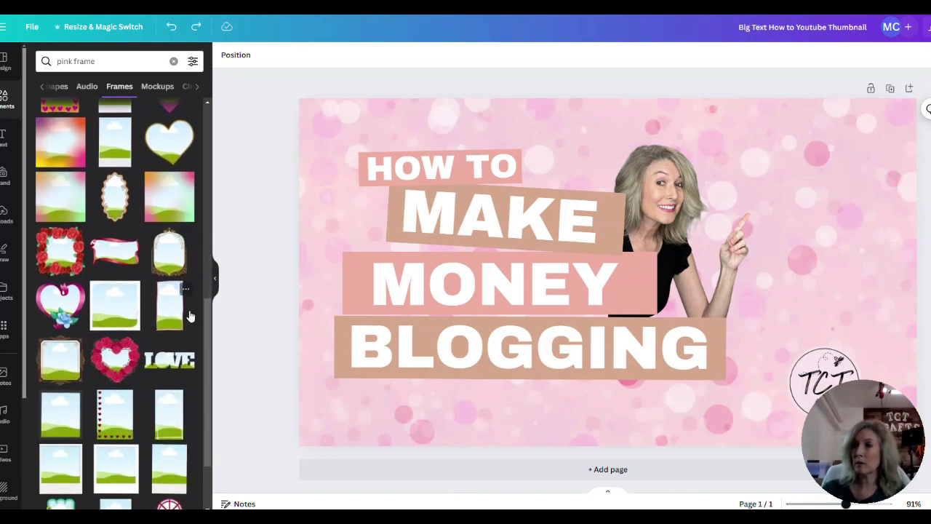
pyautogui.scroll(-2, 189, 316)
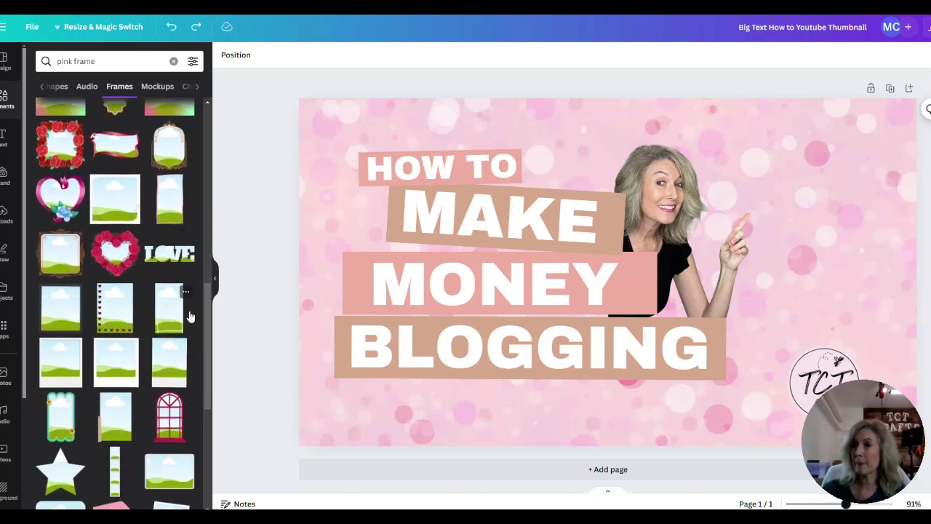
pyautogui.scroll(-2, 189, 315)
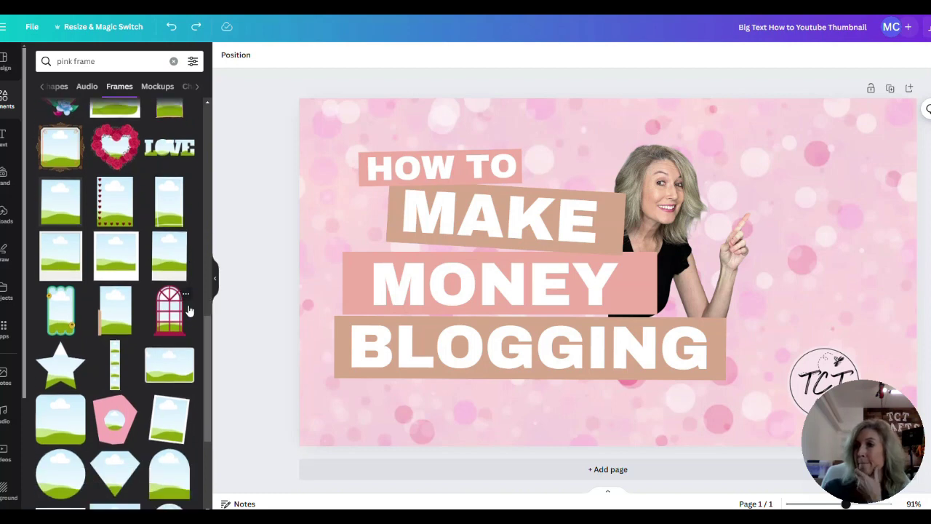
pyautogui.click(111, 269)
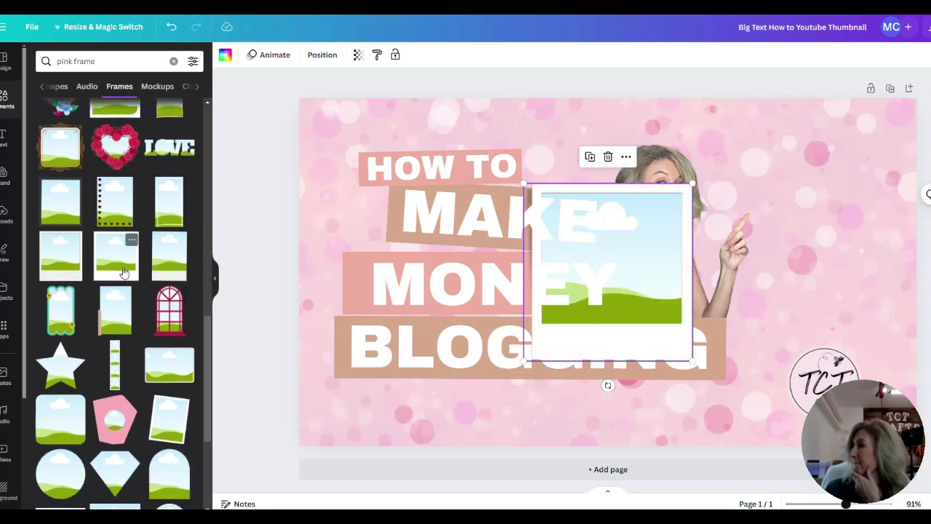
pyautogui.moveTo(656, 352); pyautogui.dragTo(874, 275)
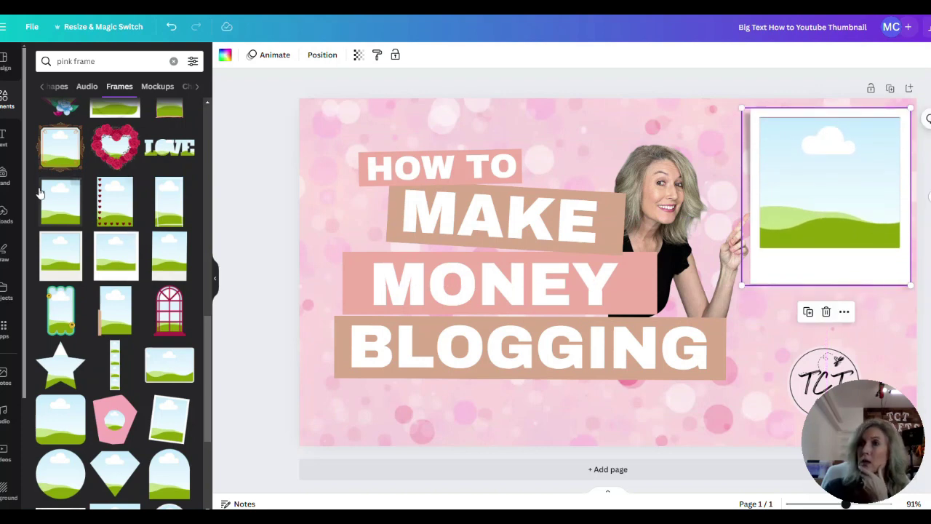
# Fill the polaroid frame with the uploaded photo of the red, white and blue wreath.
pyautogui.click(4, 217)
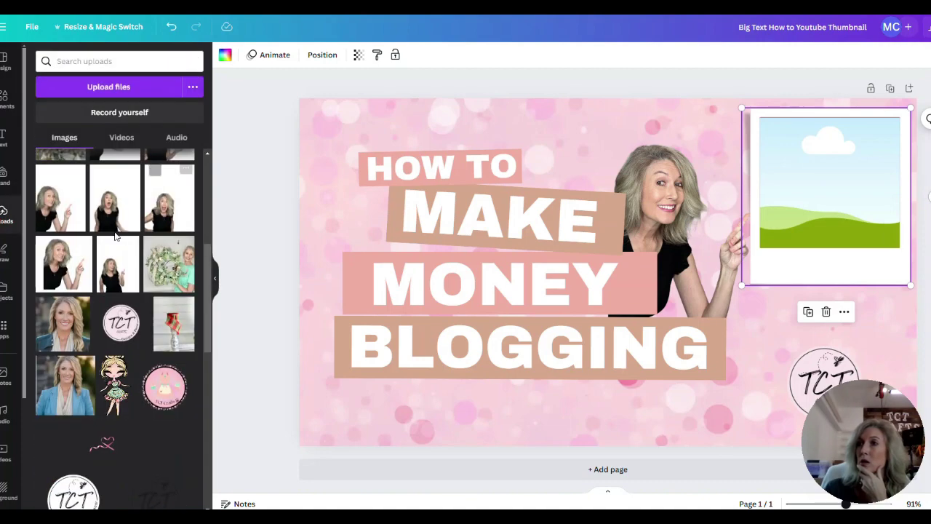
pyautogui.scroll(-6, 145, 305)
pyautogui.scroll(-3, 175, 325)
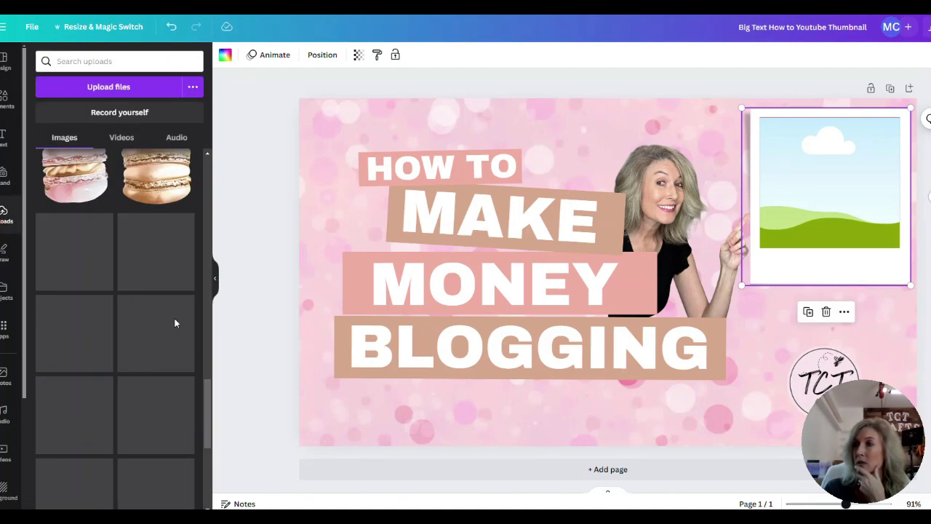
pyautogui.scroll(-5, 170, 306)
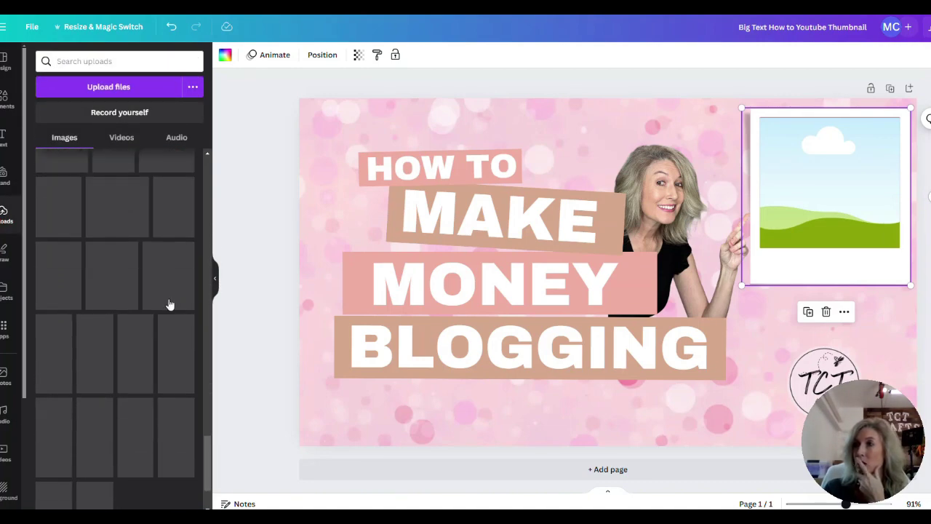
pyautogui.scroll(-5, 170, 304)
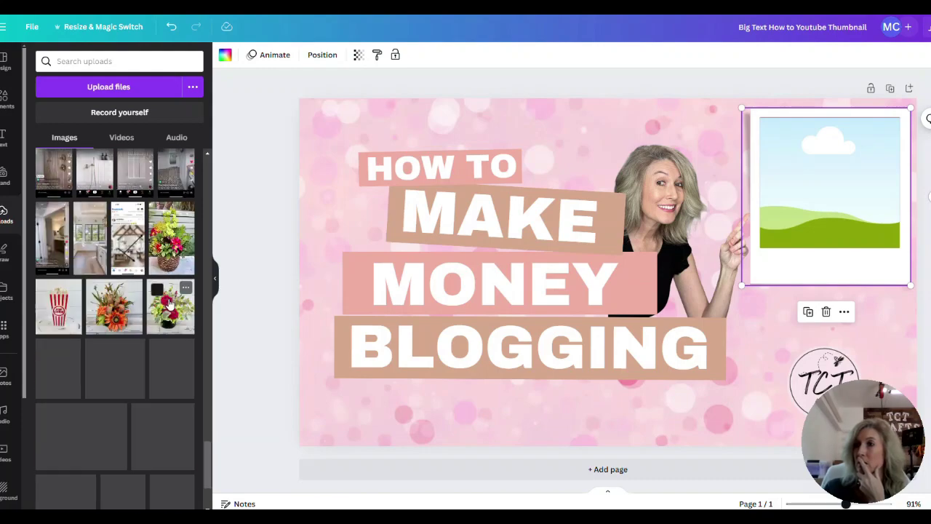
pyautogui.scroll(-5, 170, 304)
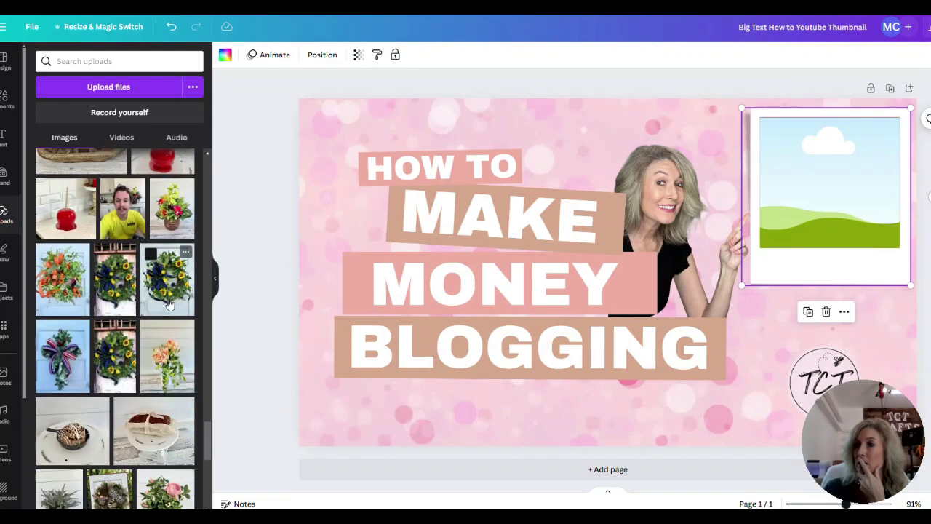
pyautogui.scroll(-5, 170, 304)
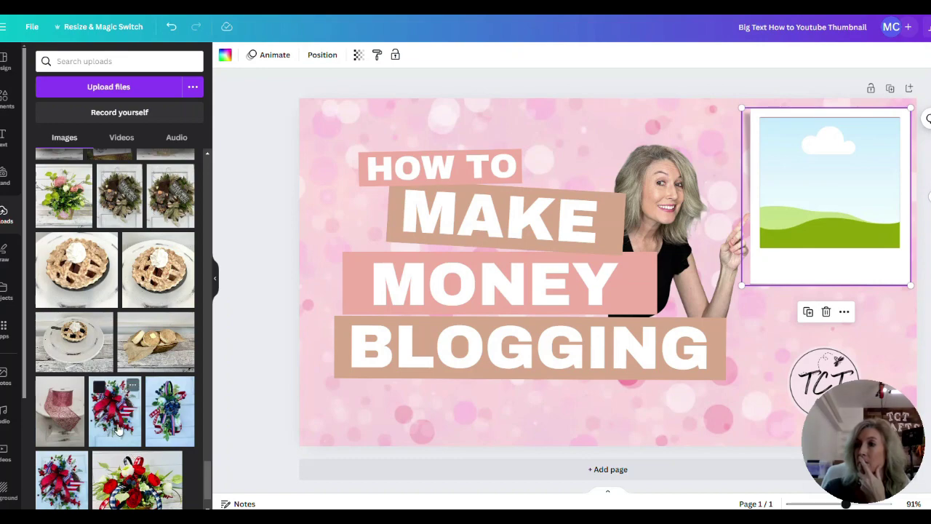
pyautogui.moveTo(145, 433); pyautogui.dragTo(797, 220)
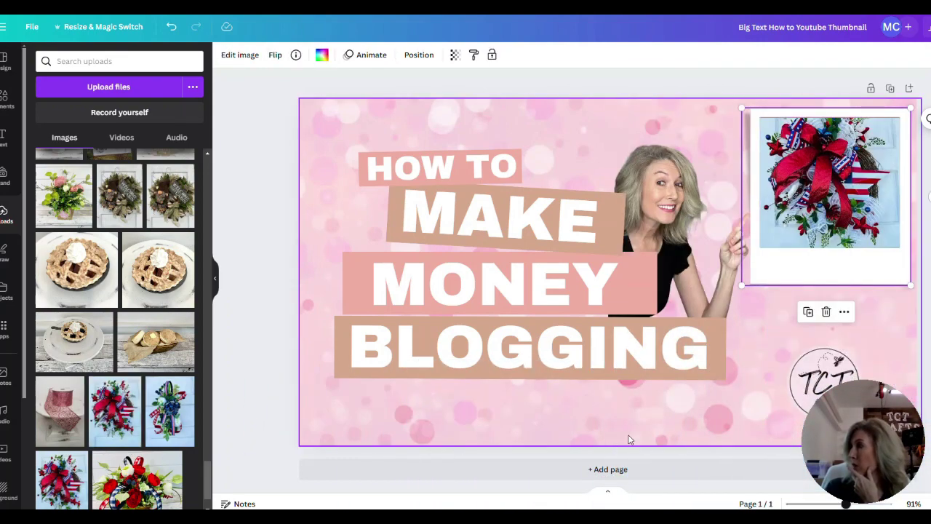
# Shift the wreath photo down inside the polaroid frame and shrink the frame slightly.
pyautogui.doubleClick(842, 195)
pyautogui.moveTo(842, 195); pyautogui.dragTo(838, 220)
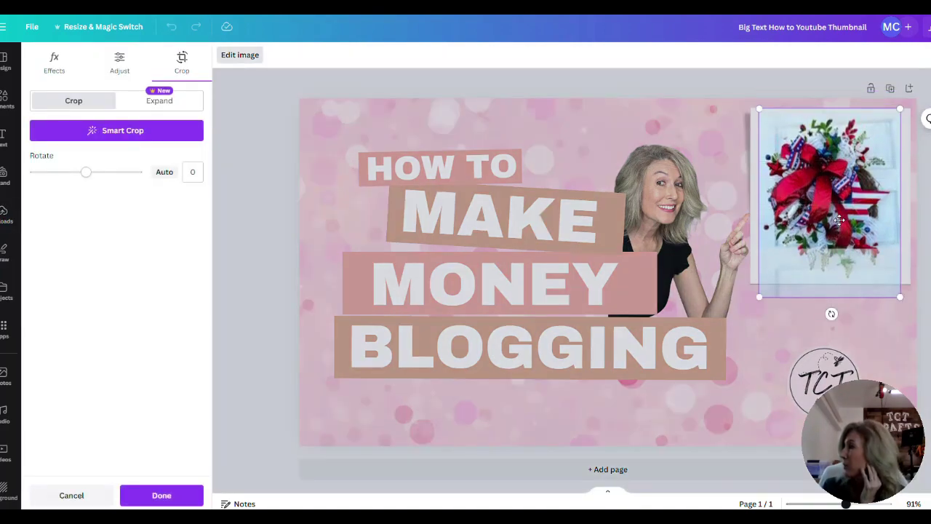
pyautogui.click(729, 390)
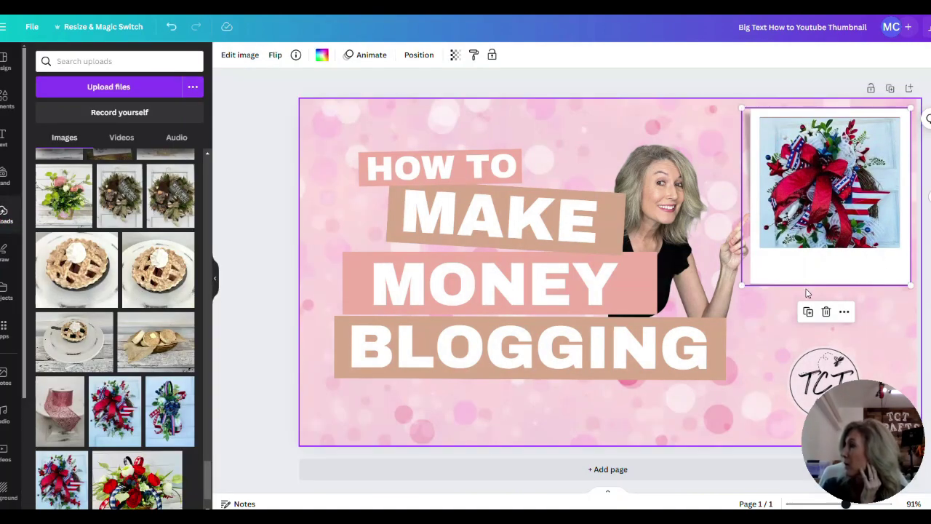
pyautogui.moveTo(742, 286); pyautogui.dragTo(788, 306)
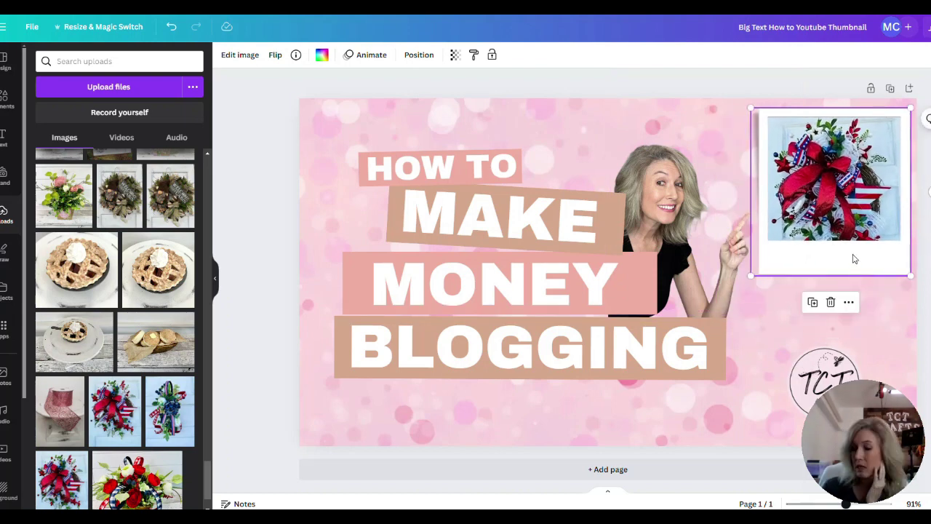
# Delete the polaroid frame with its photo and add a black-bordered portrait frame from the "pink frame" results.
pyautogui.press('Delete')
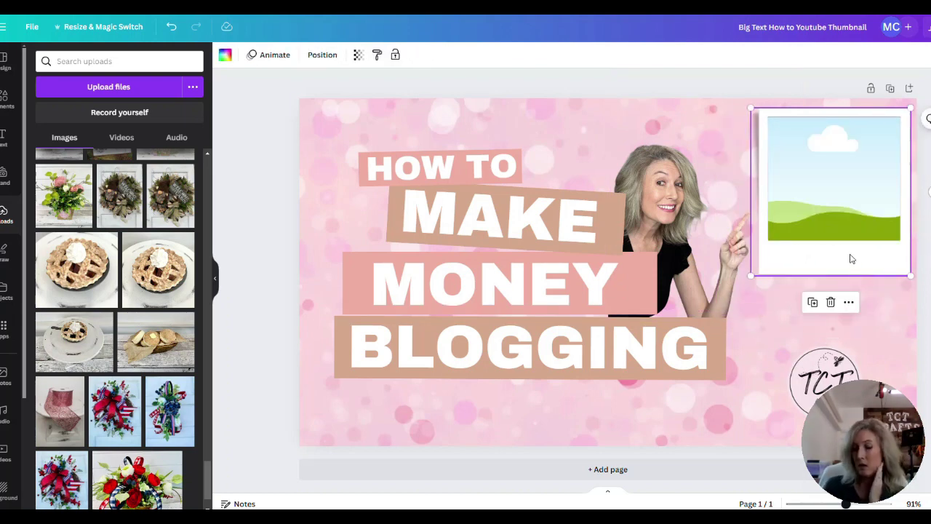
pyautogui.press('Delete')
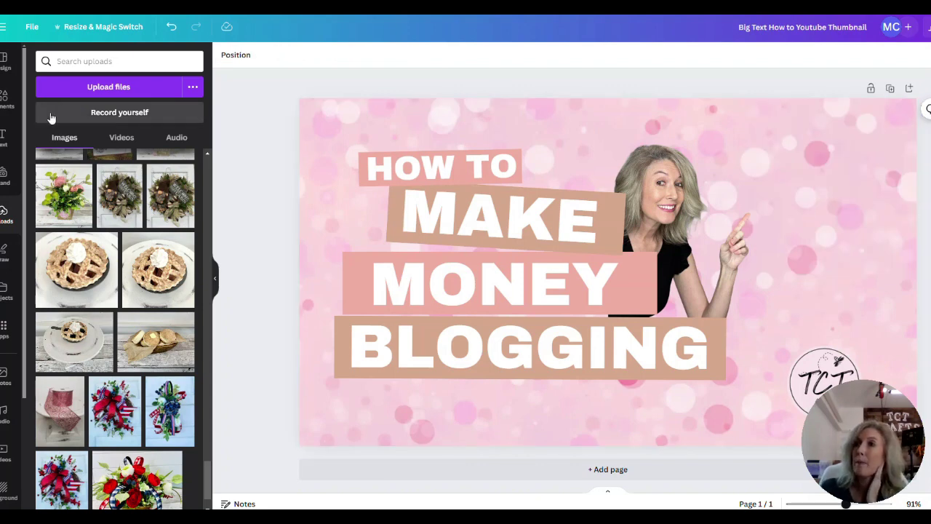
pyautogui.click(8, 105)
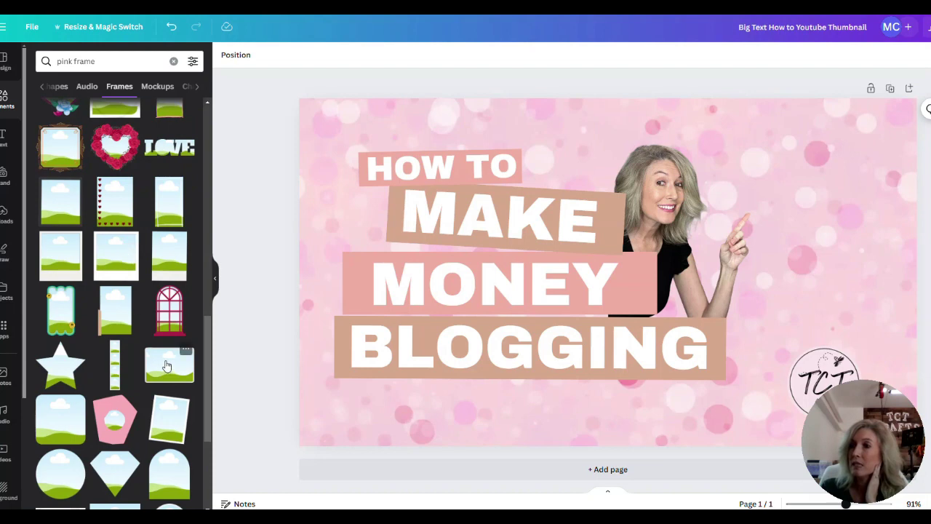
pyautogui.scroll(5, 155, 373)
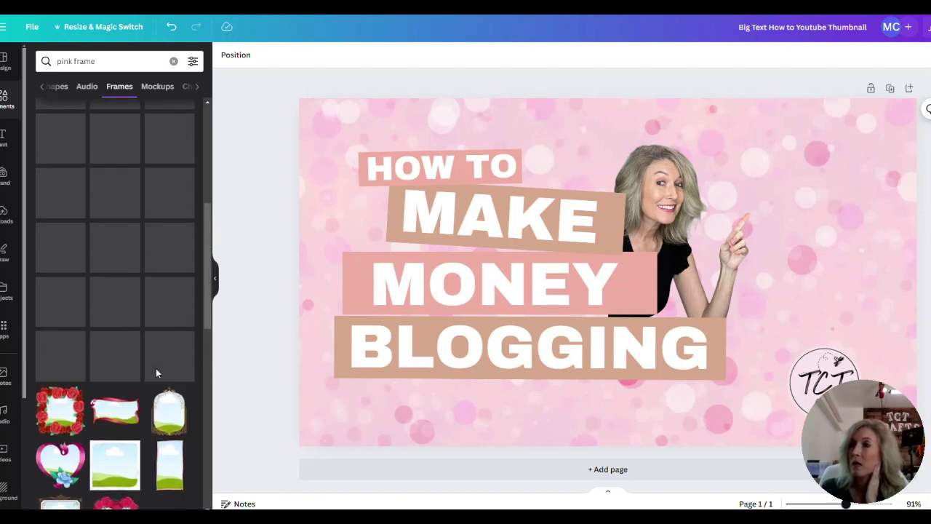
pyautogui.scroll(-1, 156, 373)
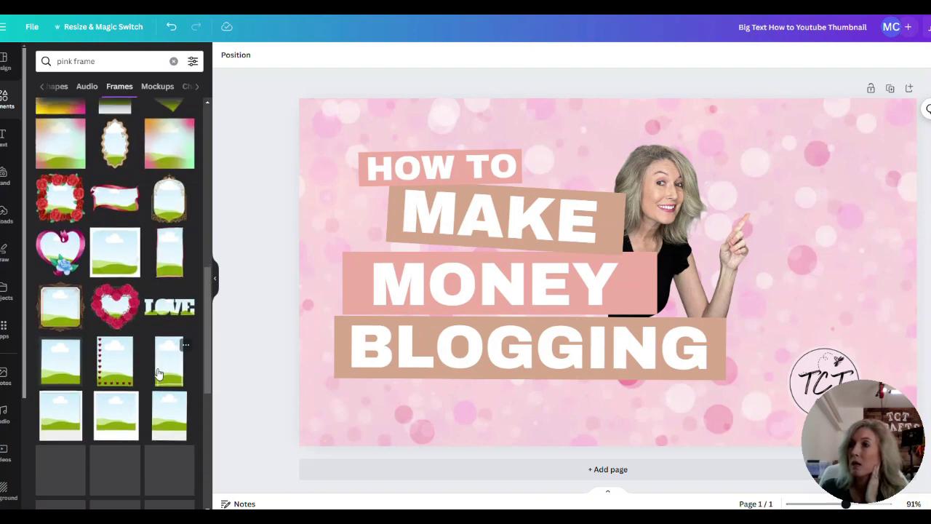
pyautogui.click(117, 408)
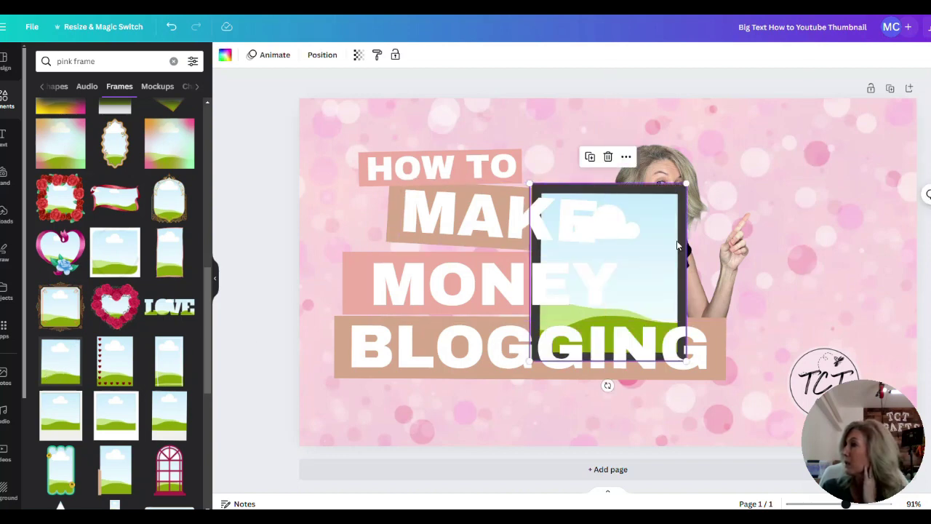
# Place the black frame in the thumbnail's upper-right corner and size it to fit beside the woman's pointing finger.
pyautogui.moveTo(676, 246); pyautogui.dragTo(899, 165)
pyautogui.moveTo(762, 291); pyautogui.dragTo(743, 331)
pyautogui.moveTo(836, 256); pyautogui.dragTo(845, 245)
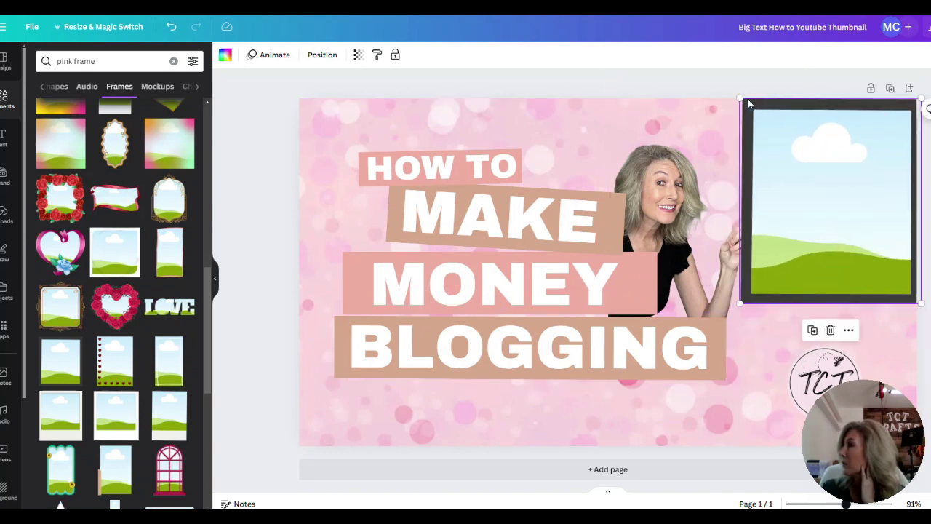
pyautogui.moveTo(740, 98); pyautogui.dragTo(752, 118)
pyautogui.moveTo(805, 229); pyautogui.dragTo(801, 212)
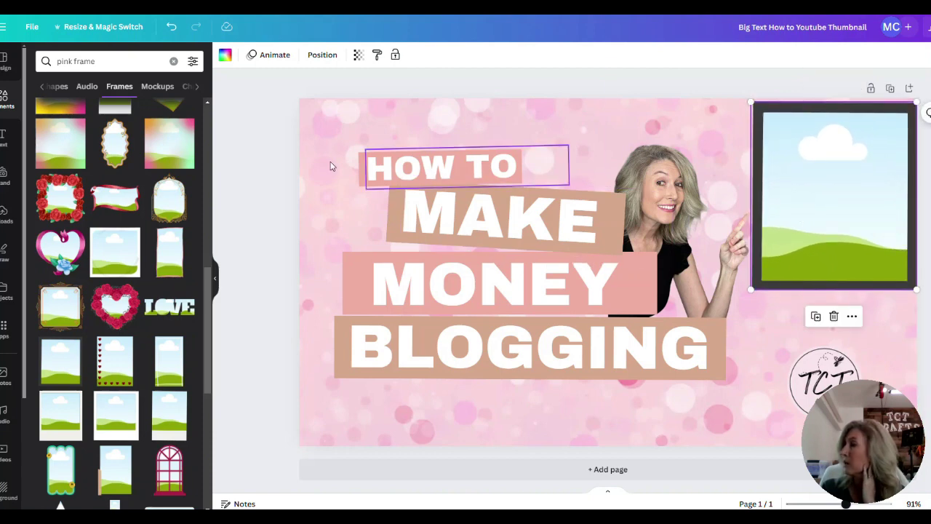
# Fill the black frame with the uploaded red, white and blue wreath photo and shift it down to show the whole wreath.
pyautogui.click(5, 212)
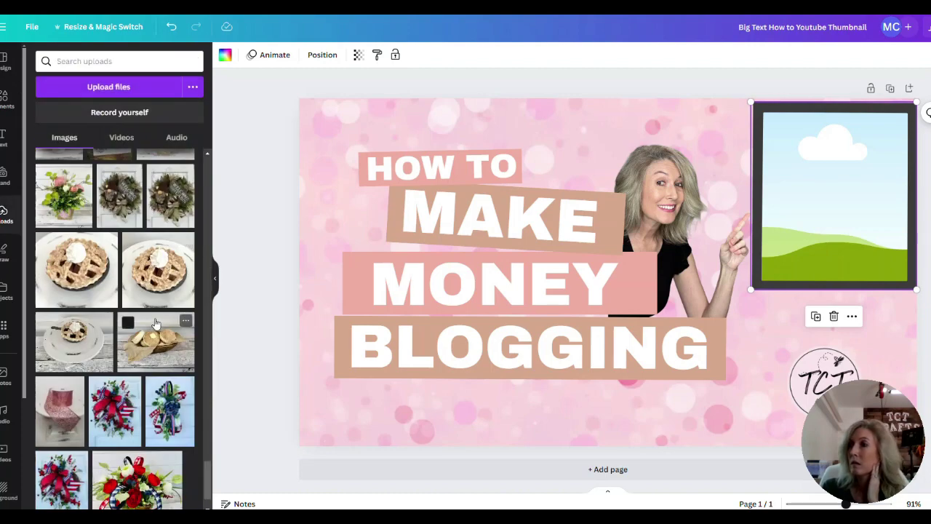
pyautogui.moveTo(127, 412); pyautogui.dragTo(839, 233)
pyautogui.doubleClick(838, 217)
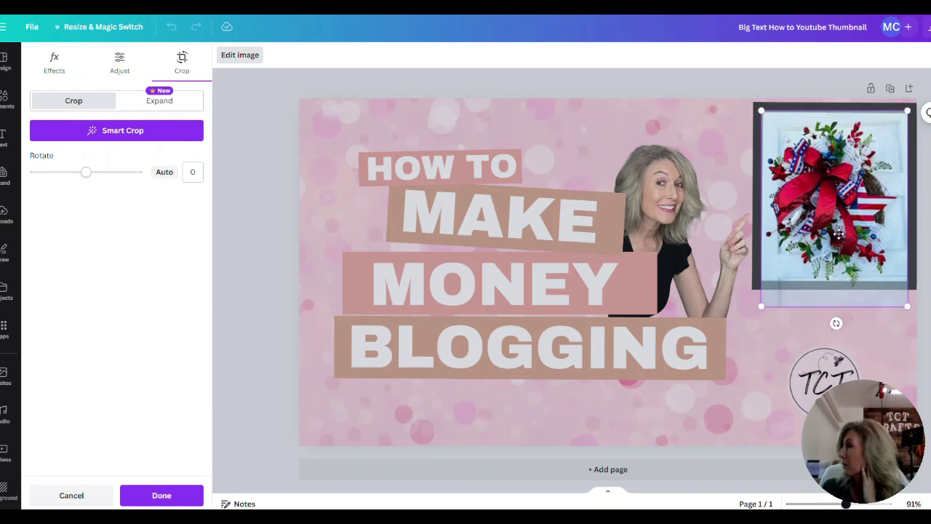
pyautogui.click(668, 438)
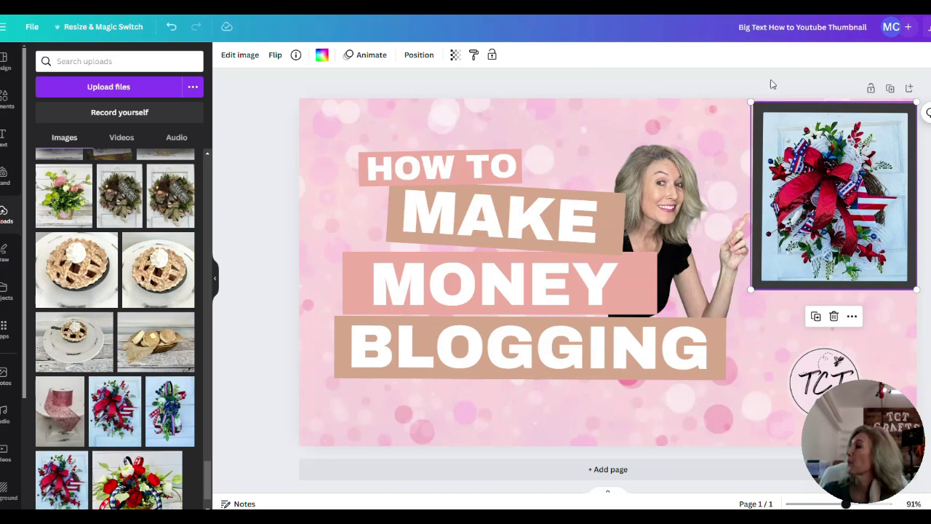
# Recolor the block behind the word MAKE to the black #080a0b taken from the woman's photo colors.
pyautogui.click(362, 180)
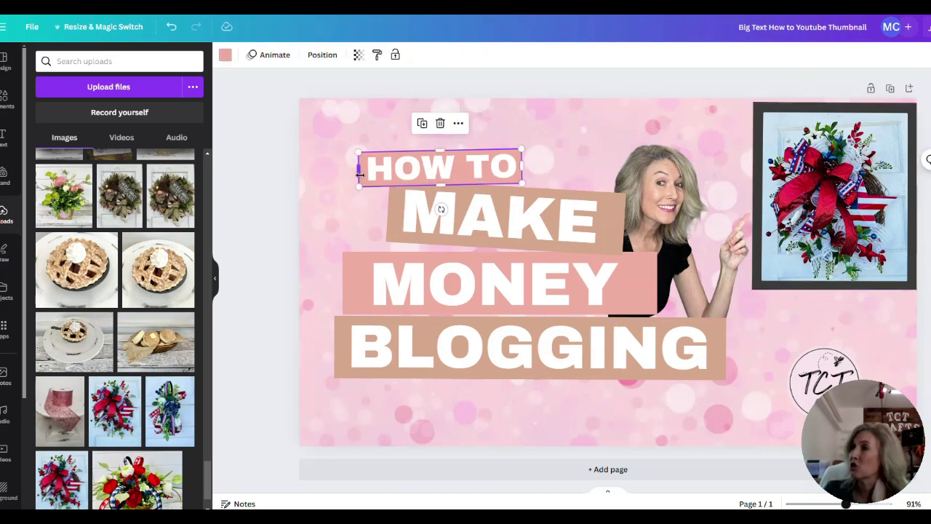
pyautogui.click(226, 56)
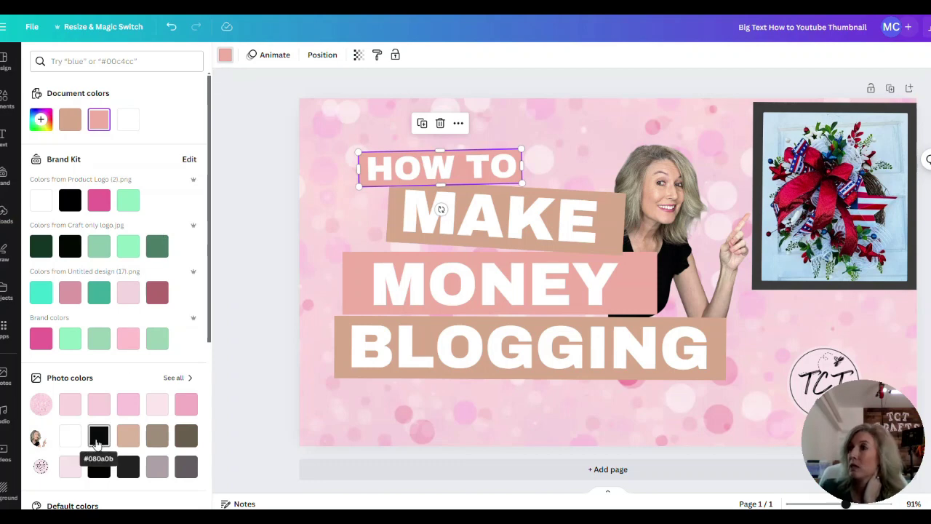
pyautogui.click(438, 211)
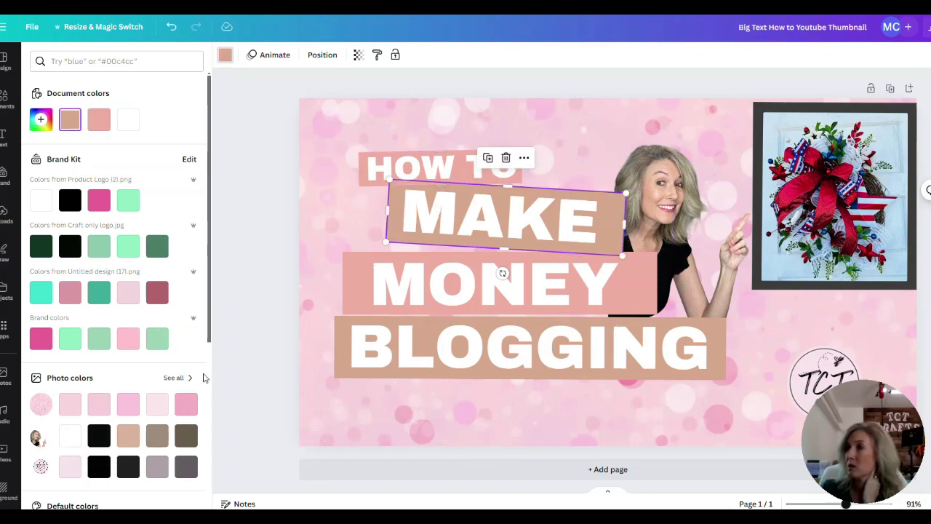
pyautogui.click(102, 438)
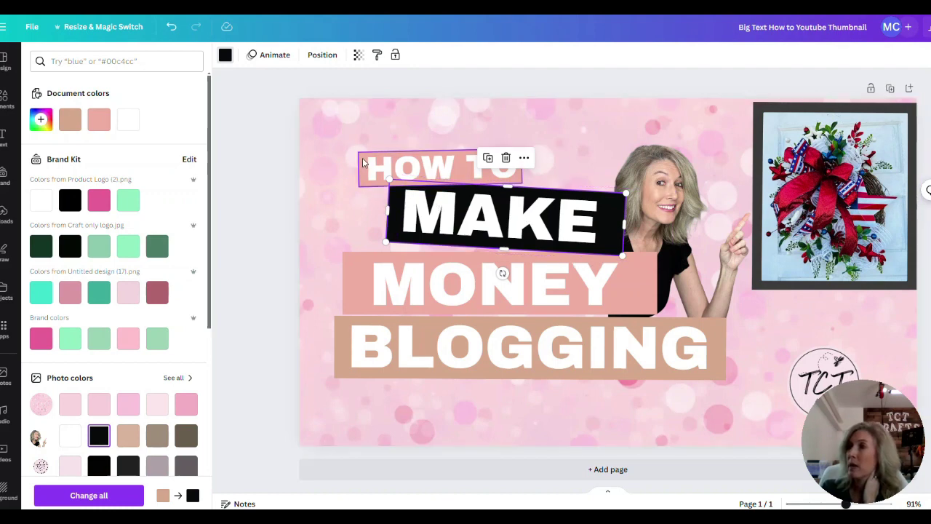
# Recolor the block behind HOW TO to the light mauve-gray from the logo's photo colors.
pyautogui.click(362, 159)
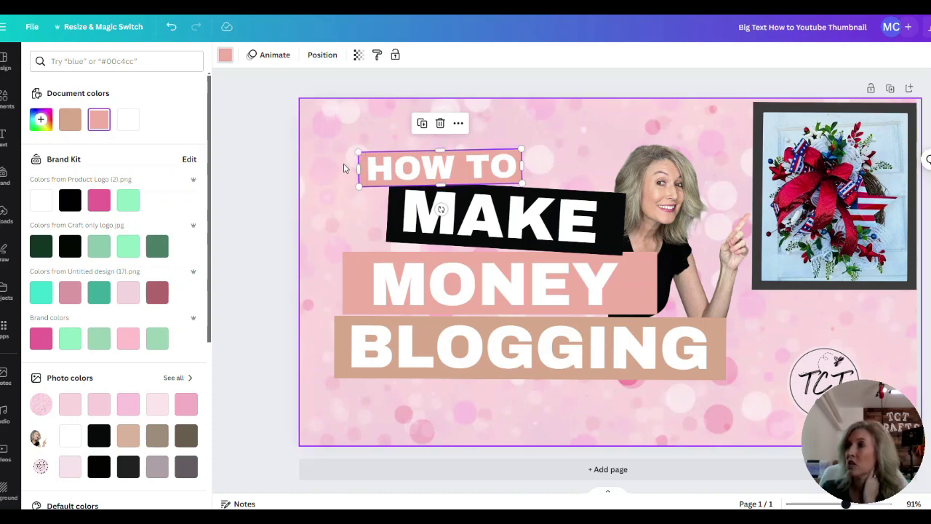
pyautogui.click(225, 58)
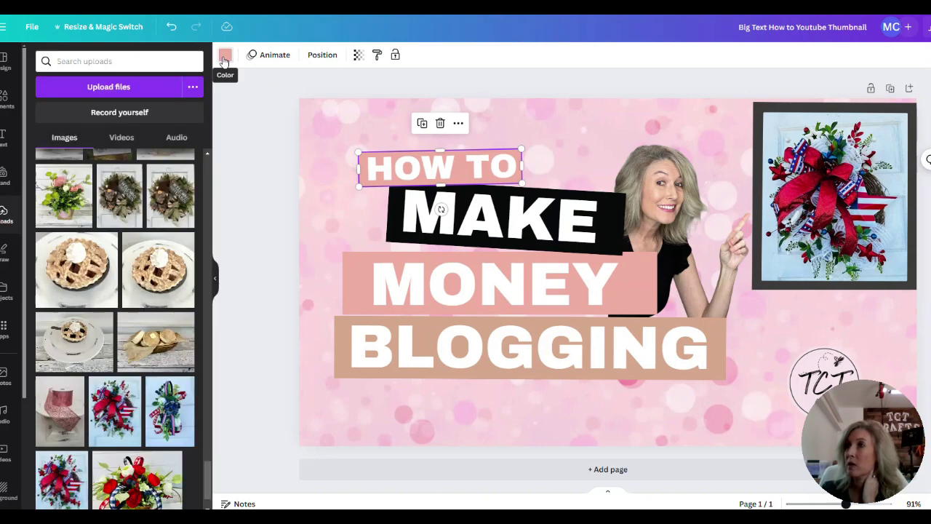
pyautogui.click(225, 58)
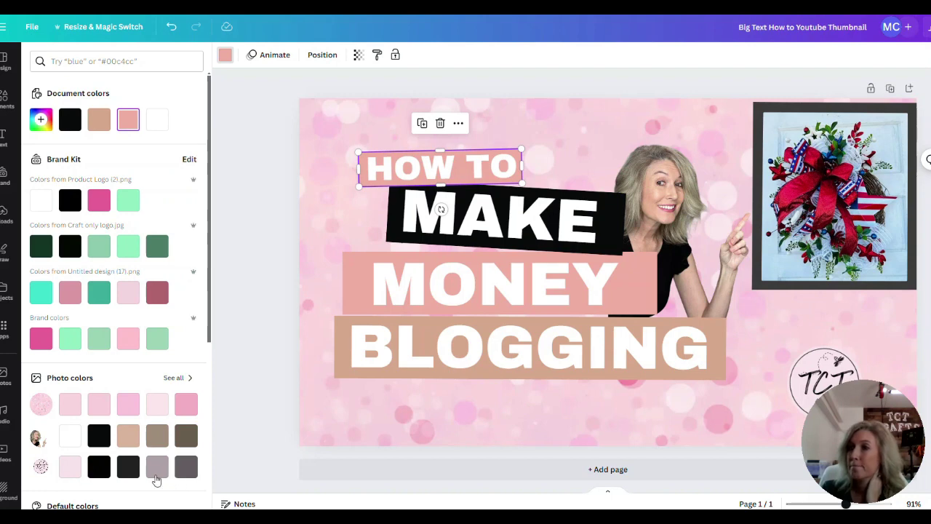
pyautogui.click(157, 467)
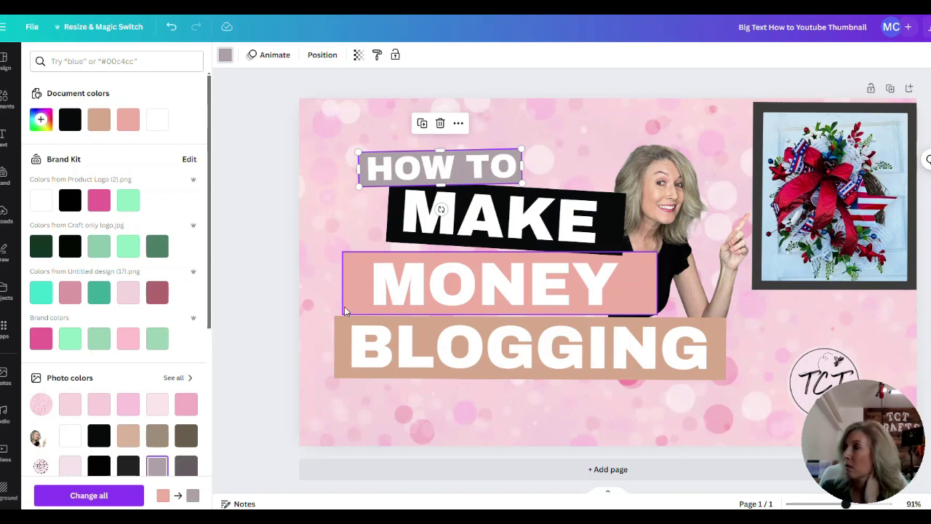
# Search the frame elements for "patriotic background" and return to the elements overview.
pyautogui.click(346, 311)
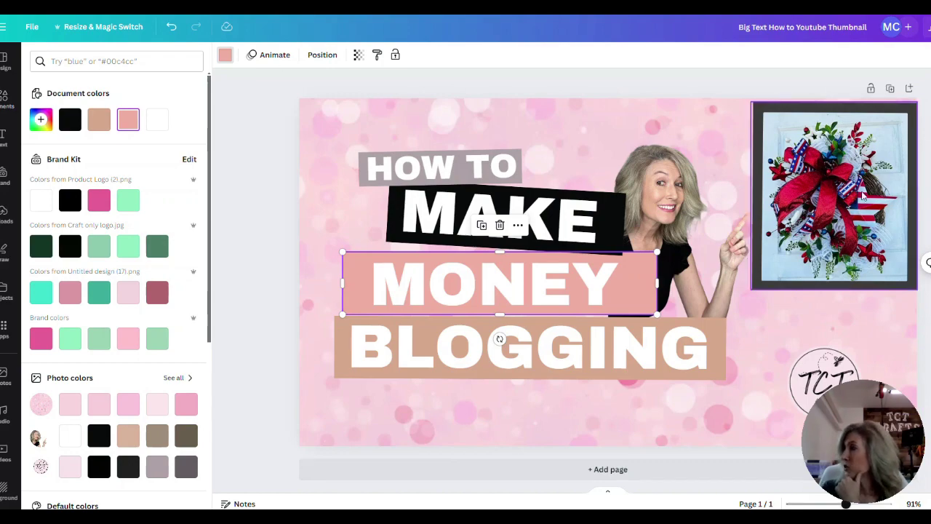
pyautogui.click(7, 101)
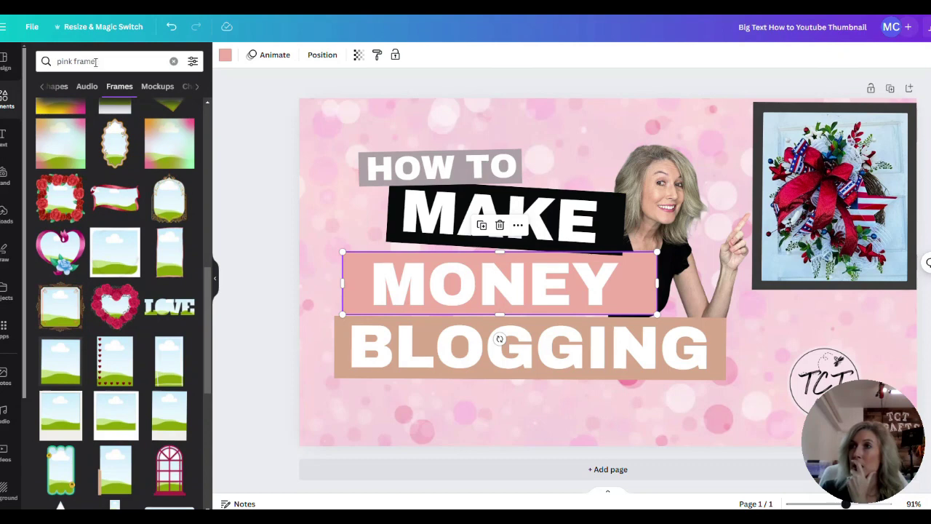
pyautogui.click(96, 61)
pyautogui.tripleClick(95, 62)
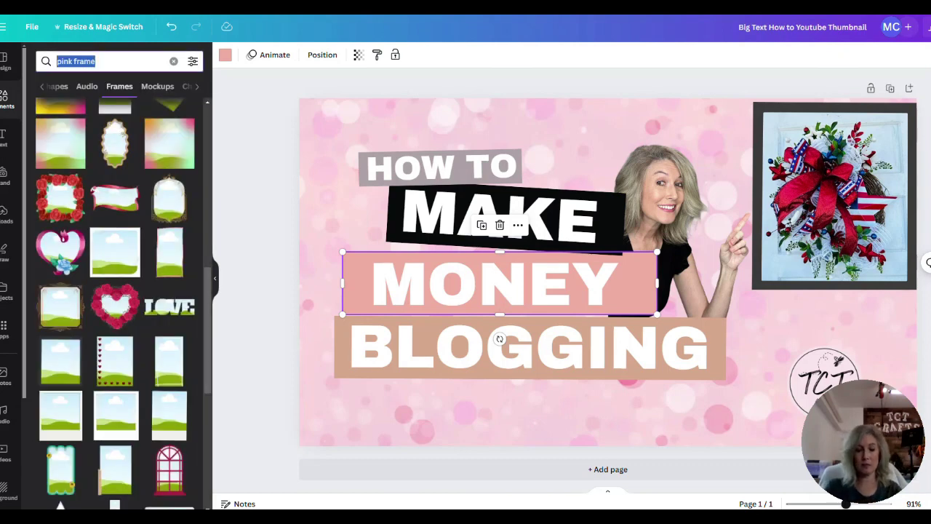
pyautogui.write('patriotic bac')
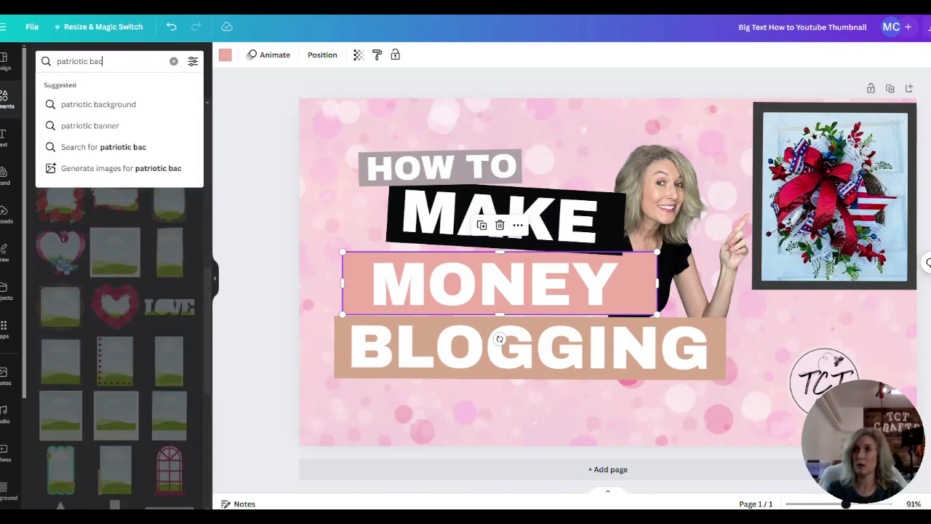
pyautogui.write('kground')
pyautogui.press('Return')
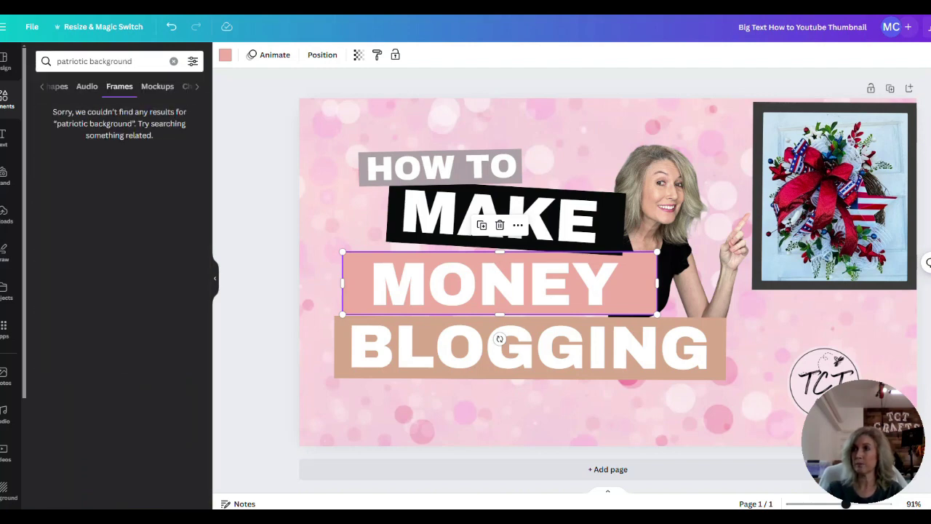
pyautogui.click(9, 106)
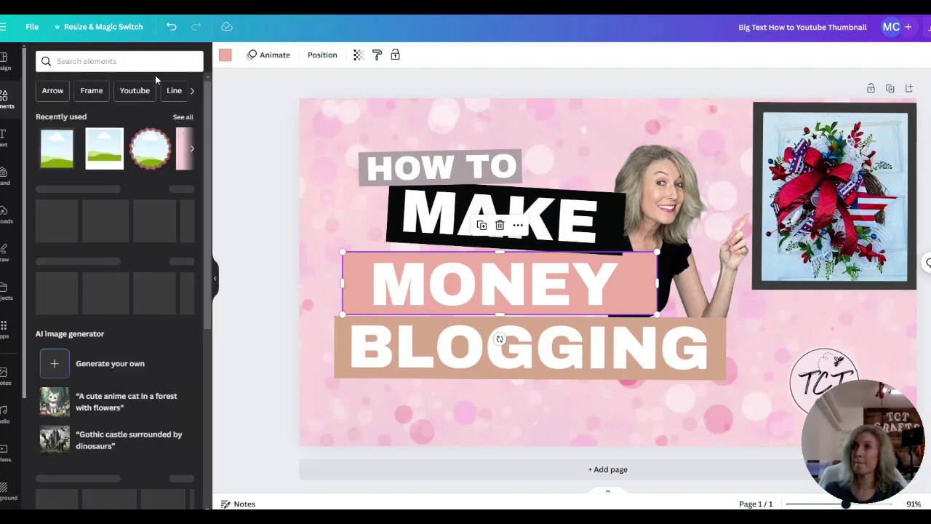
# Search the elements for "patriotic" and look through the graphics results for a suitable background.
pyautogui.click(78, 61)
pyautogui.write('patriotic')
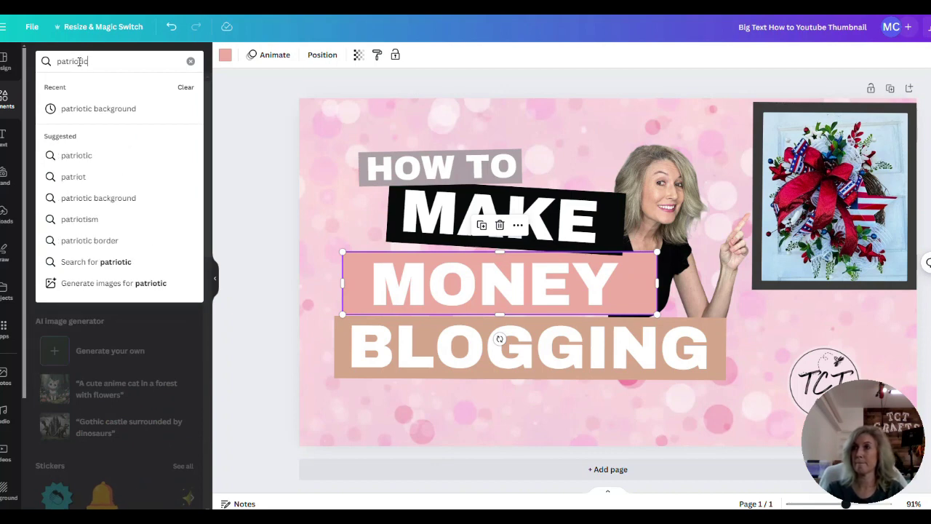
pyautogui.press('Return')
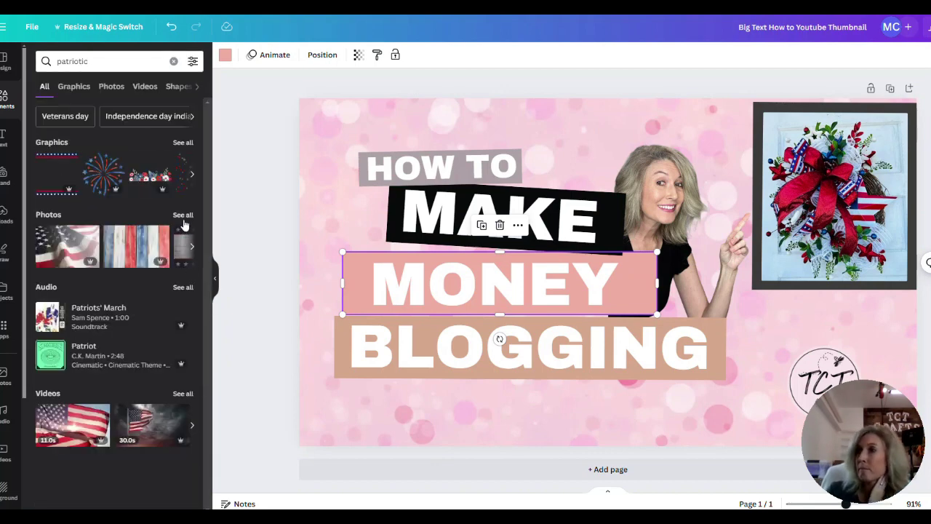
pyautogui.click(70, 87)
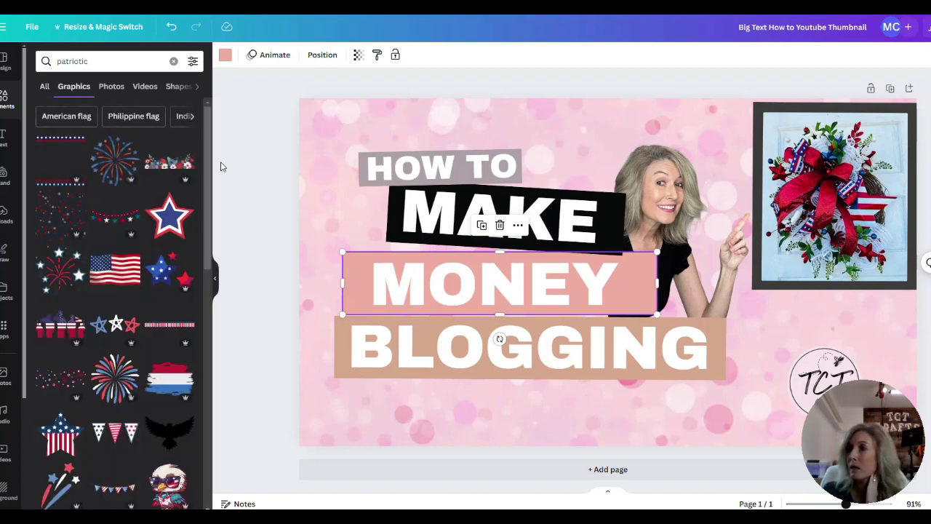
pyautogui.scroll(-5, 139, 170)
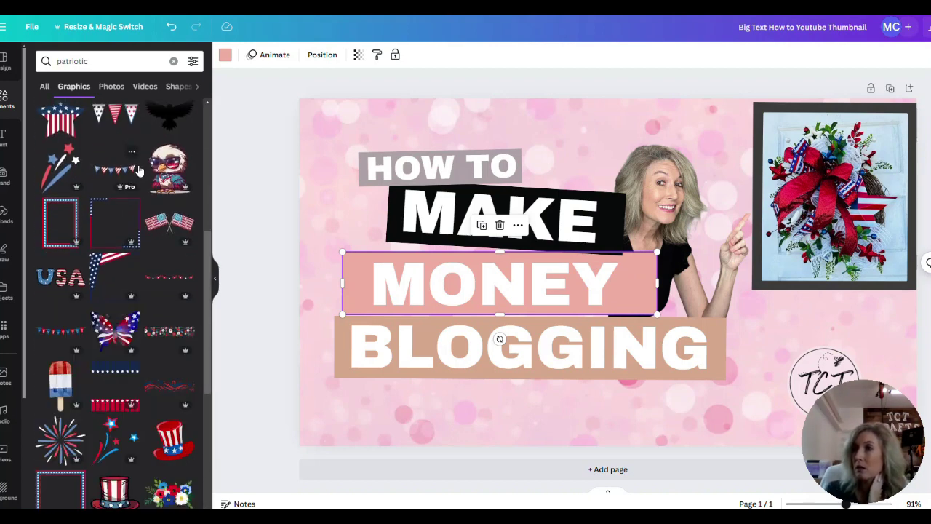
pyautogui.scroll(-1, 139, 170)
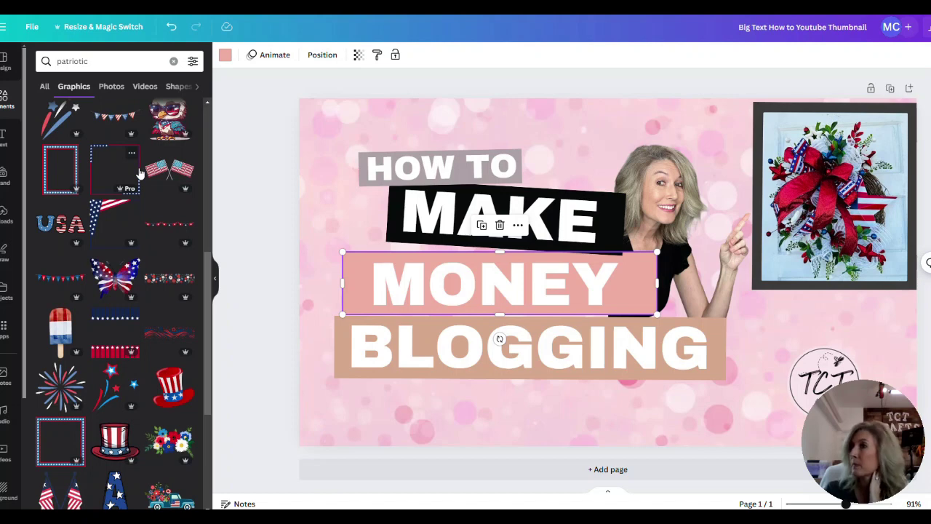
pyautogui.scroll(-5, 139, 173)
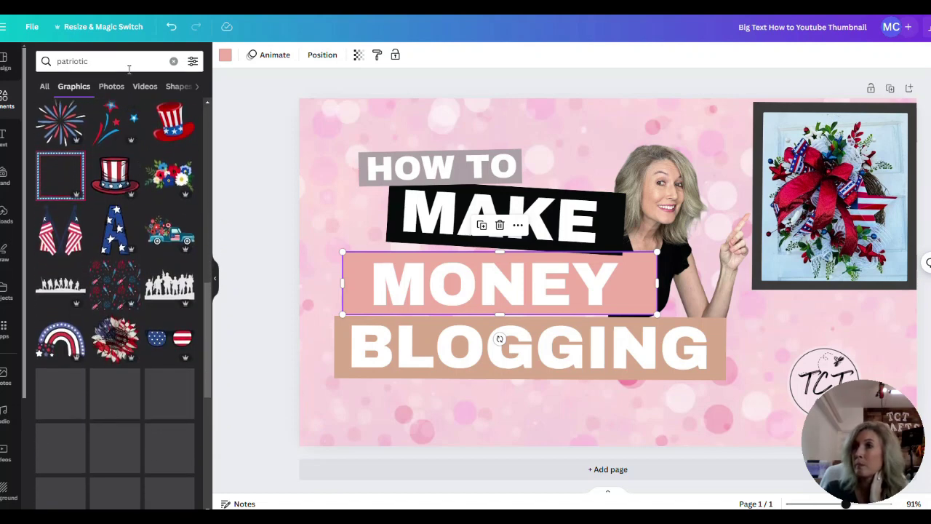
# Narrow the graphics search to "patriotic background" and browse the patterns found.
pyautogui.click(130, 64)
pyautogui.write('background')
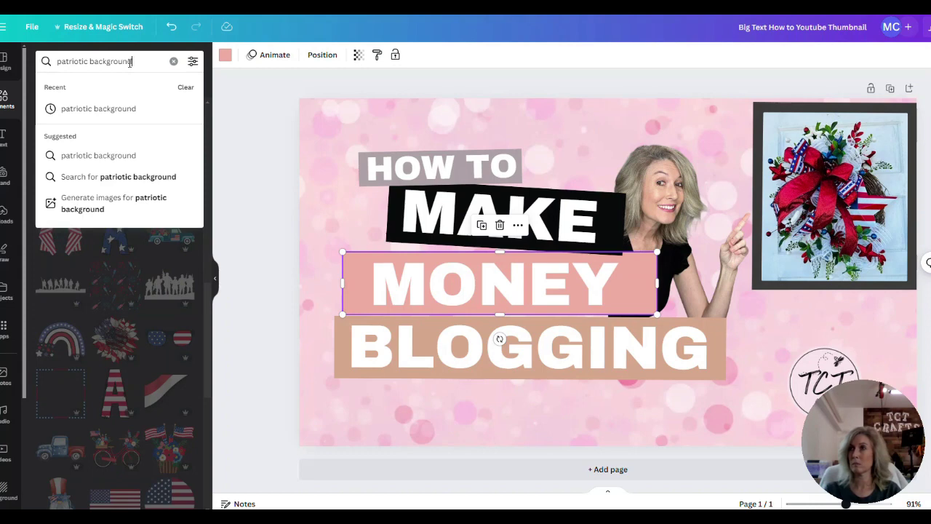
pyautogui.press('Return')
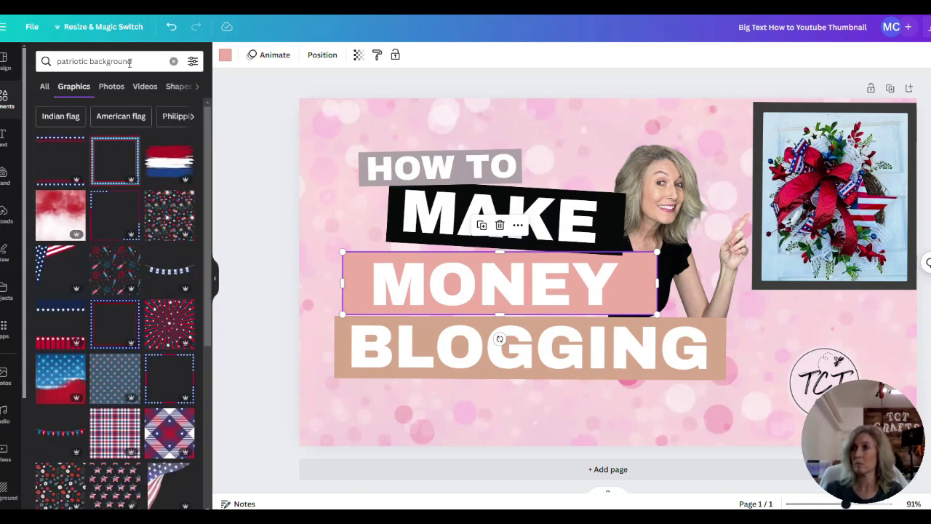
pyautogui.scroll(-4, 193, 238)
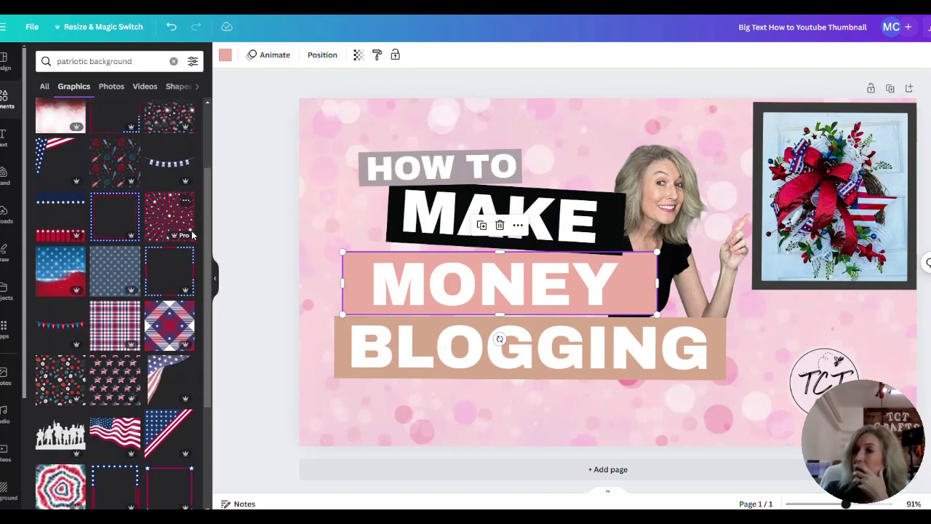
pyautogui.scroll(-3, 195, 238)
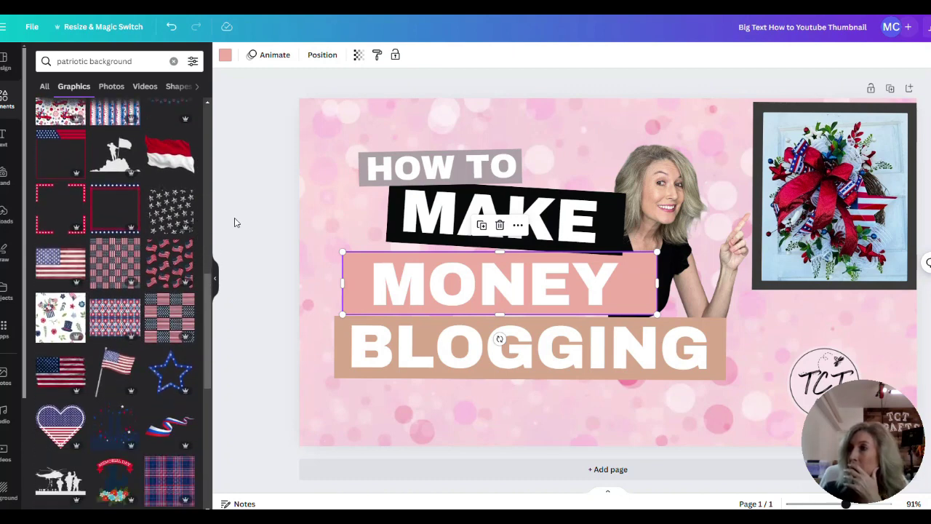
# Delete the pink bokeh background and add the white patriotic floral pattern with flags and a starry top hat.
pyautogui.click(328, 139)
pyautogui.press('Delete')
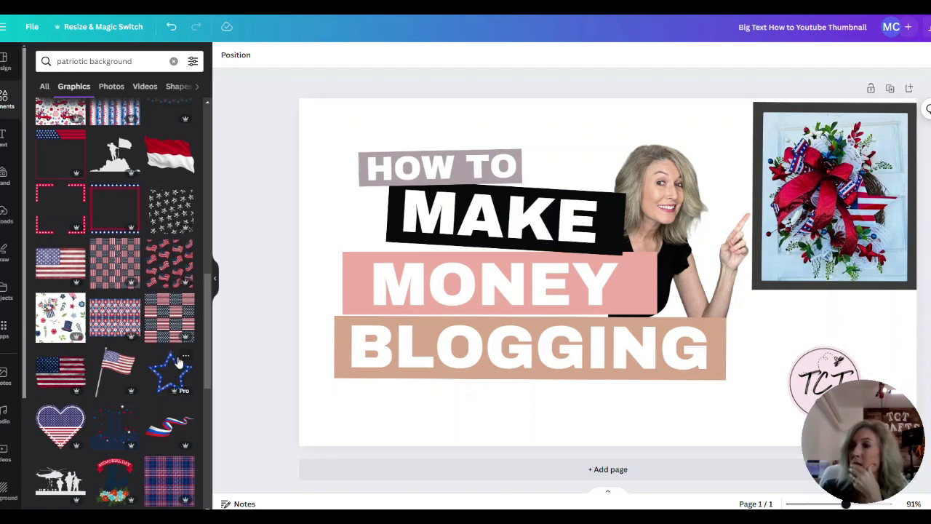
pyautogui.scroll(-1, 178, 362)
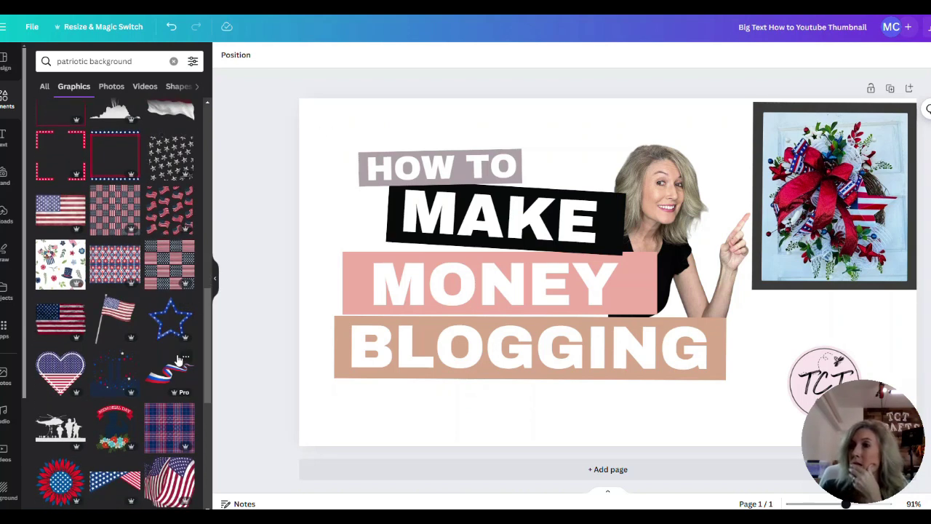
pyautogui.click(48, 273)
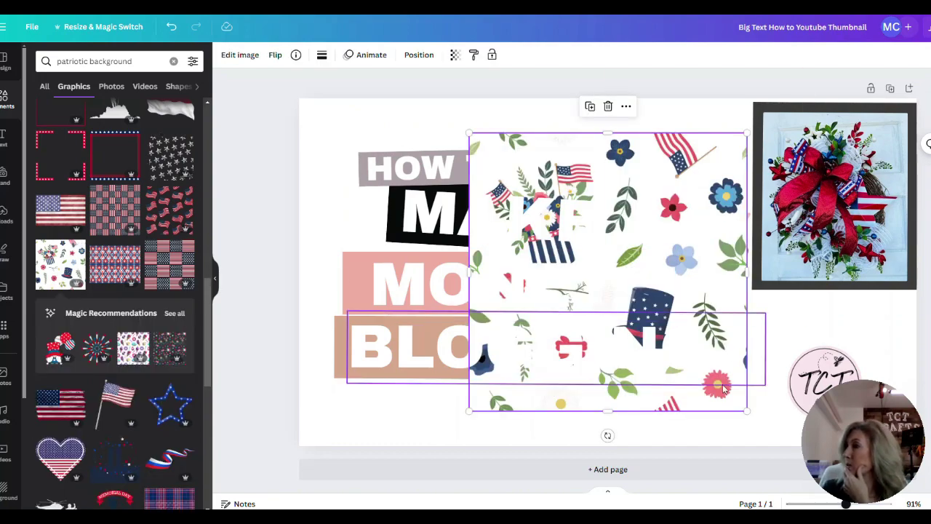
# Align the floral pattern with the page's upper-left corner and enlarge it to about 1280 by 727 px, covering the page.
pyautogui.moveTo(720, 414); pyautogui.dragTo(558, 371)
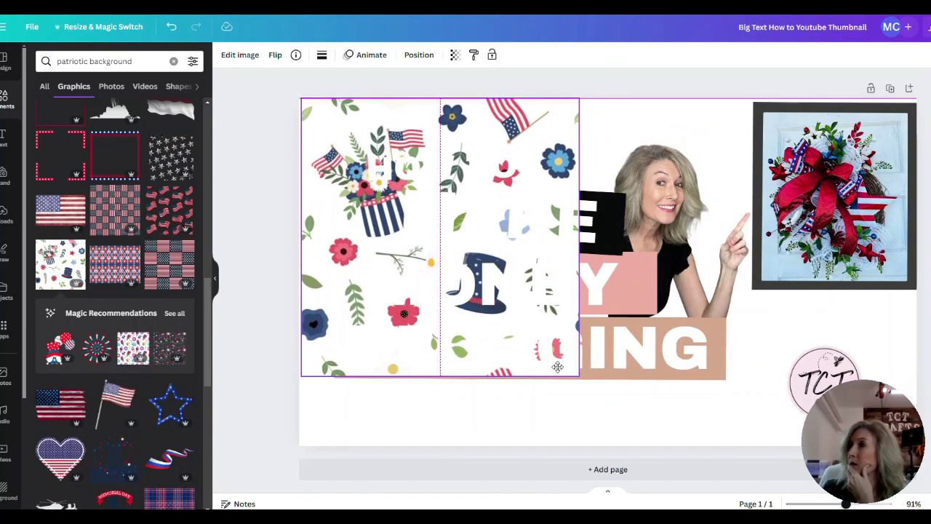
pyautogui.moveTo(577, 240); pyautogui.dragTo(912, 269)
pyautogui.moveTo(606, 376); pyautogui.dragTo(598, 450)
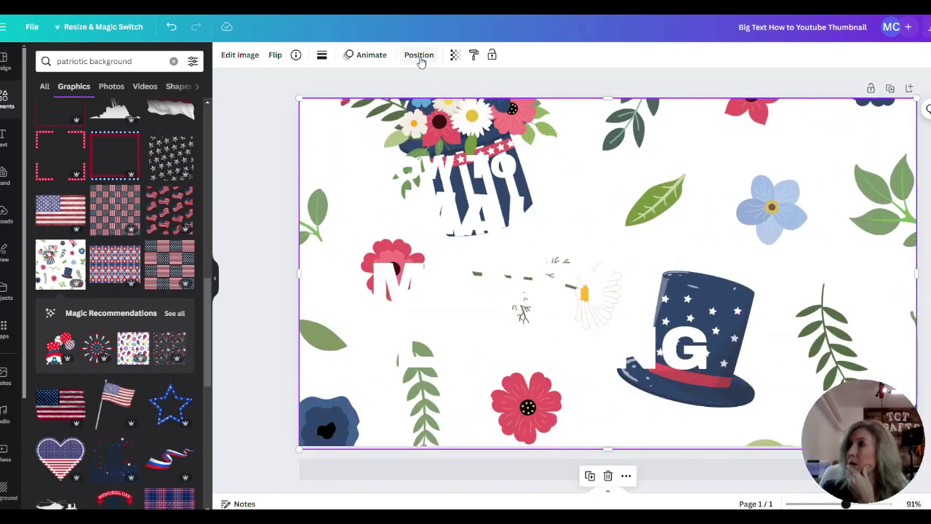
# Send the floral pattern backward until it lies behind all text blocks, the woman's photo, the framed wreath and the logo.
pyautogui.click(419, 56)
pyautogui.click(152, 83)
pyautogui.click(153, 82)
pyautogui.click(153, 83)
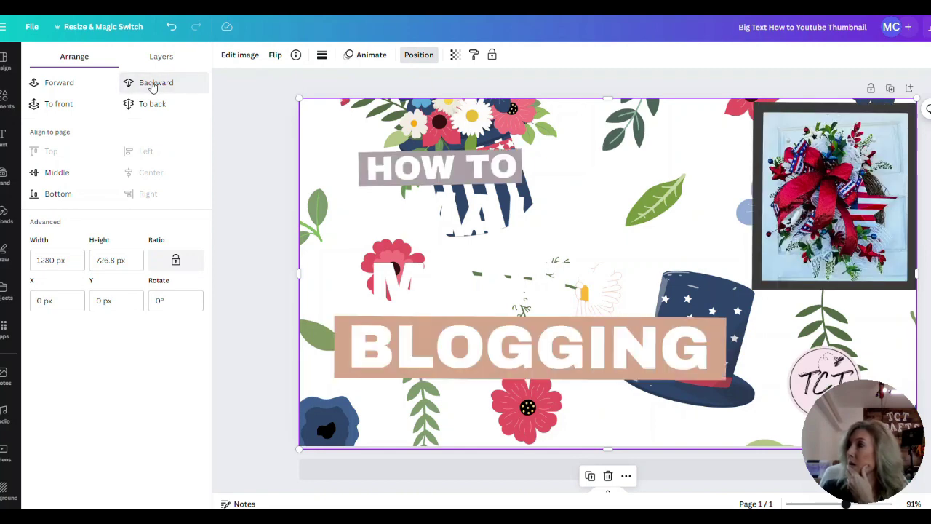
pyautogui.click(153, 83)
pyautogui.click(153, 83)
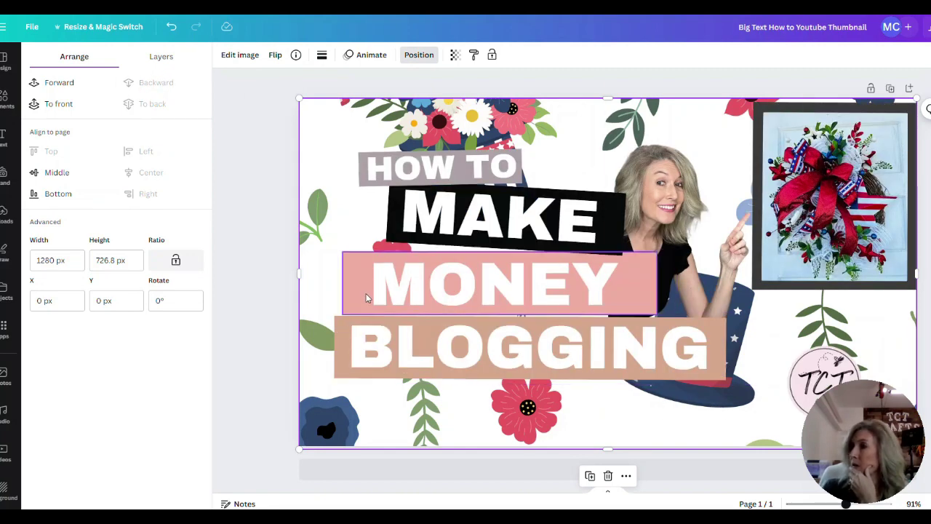
# Recolor the block behind MONEY to the coral red from the floral pattern's photo colors.
pyautogui.click(345, 286)
pyautogui.click(226, 55)
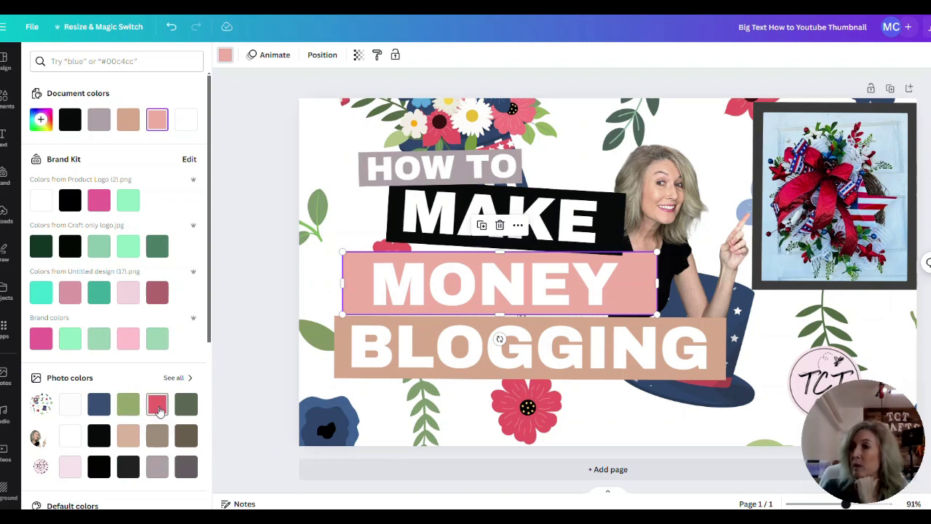
pyautogui.click(158, 406)
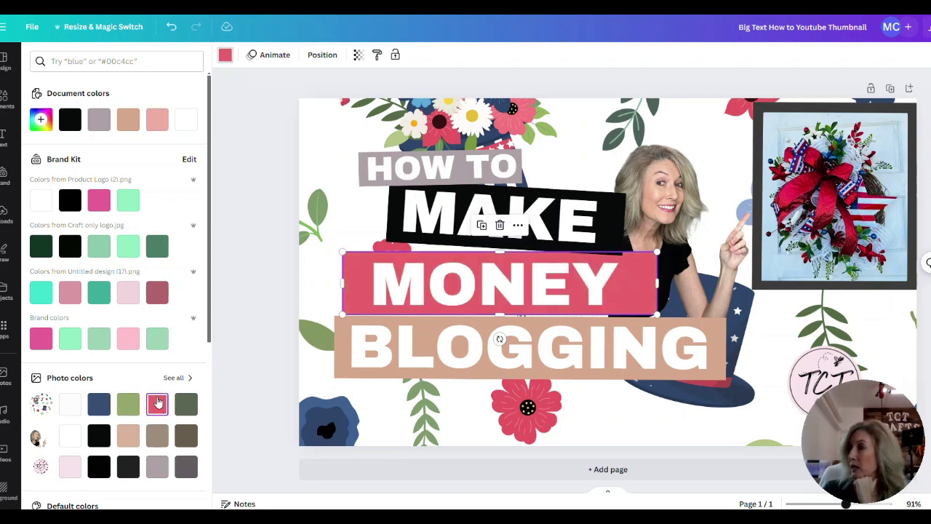
# Recolor the block behind BLOGGING to the navy blue from the floral pattern's photo colors.
pyautogui.click(337, 344)
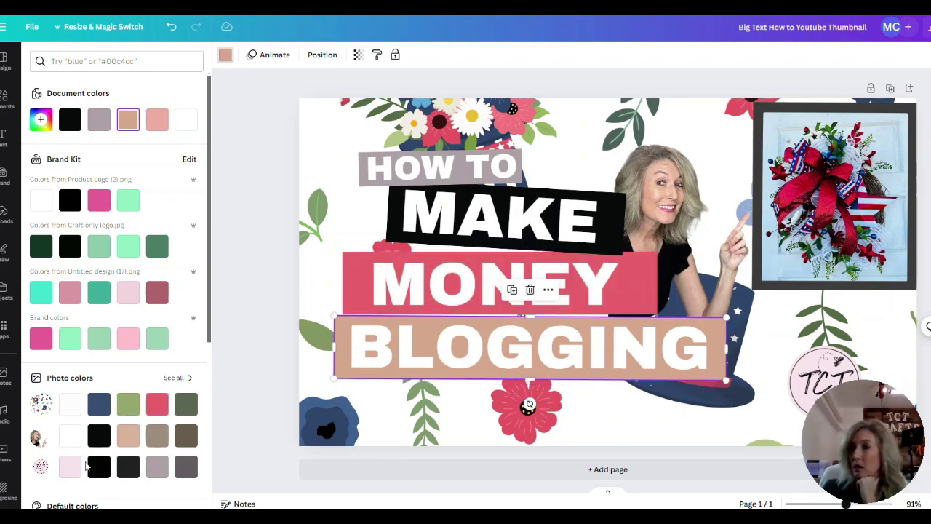
pyautogui.click(100, 408)
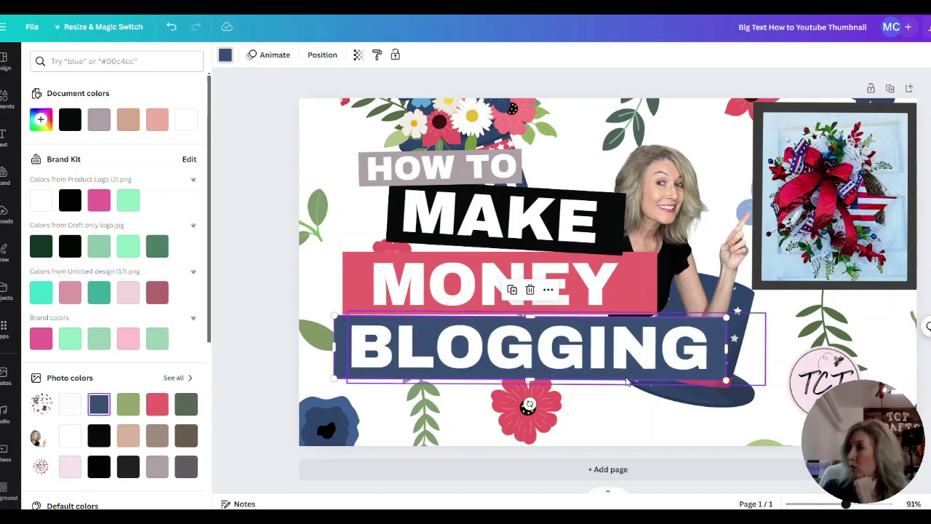
pyautogui.click(635, 409)
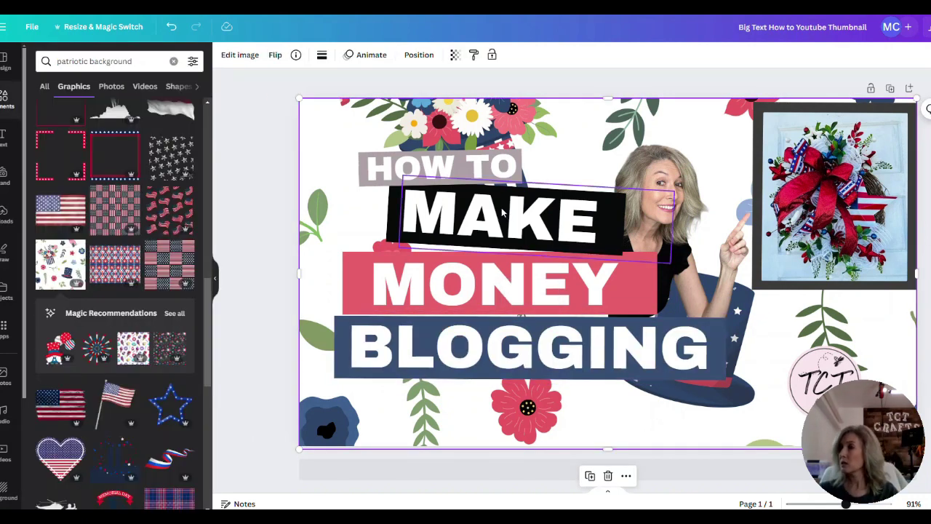
# Replace the word MONEY on the red block with "A PATRIOTIC".
pyautogui.click(489, 283)
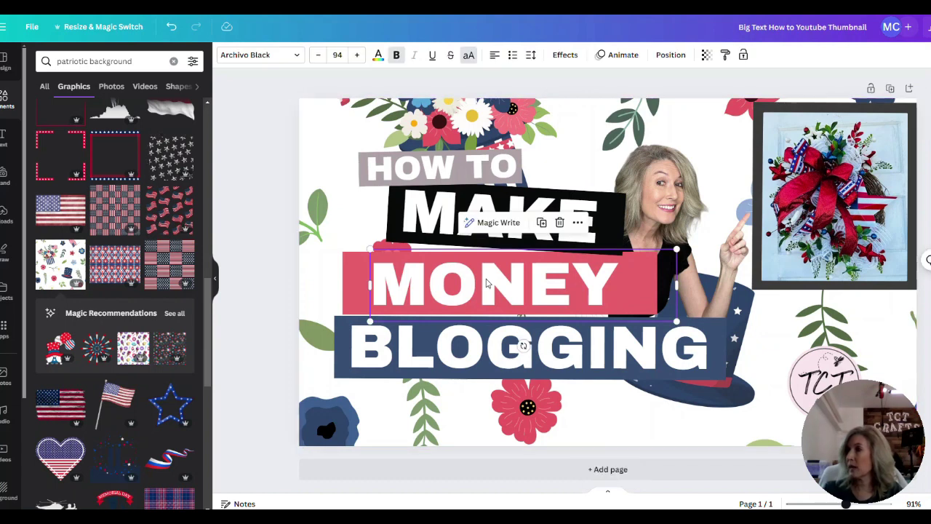
pyautogui.click(486, 279)
pyautogui.write('A PTRI')
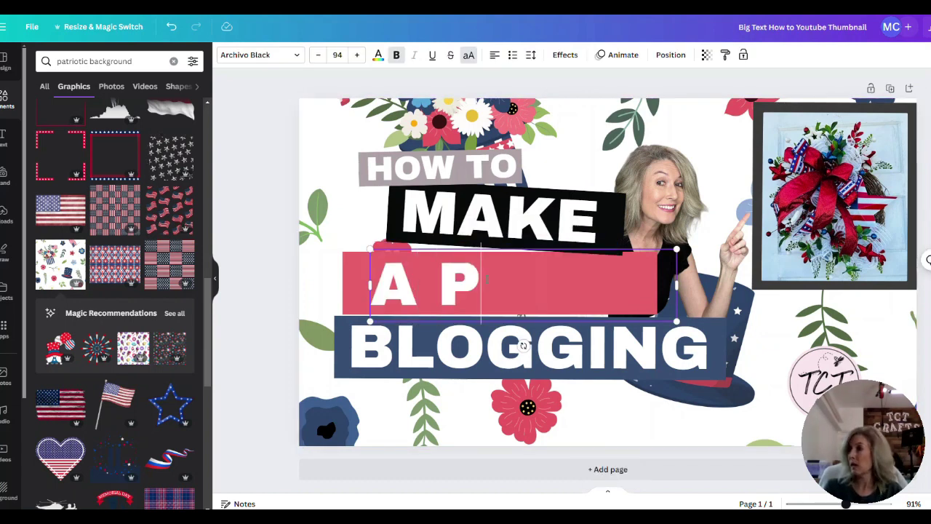
pyautogui.press('BackSpace')
pyautogui.press('BackSpace')
pyautogui.press('BackSpace')
pyautogui.write('ATO')
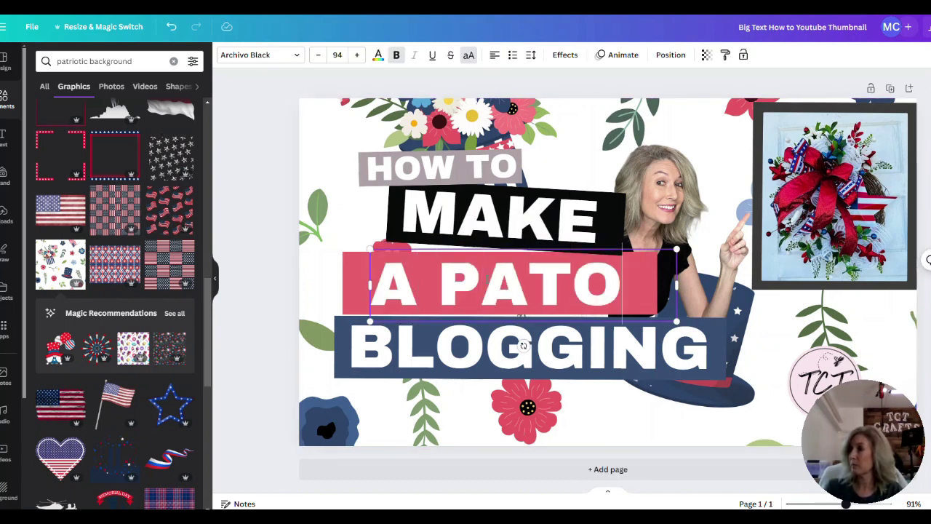
pyautogui.press('BackSpace')
pyautogui.write('RIOT')
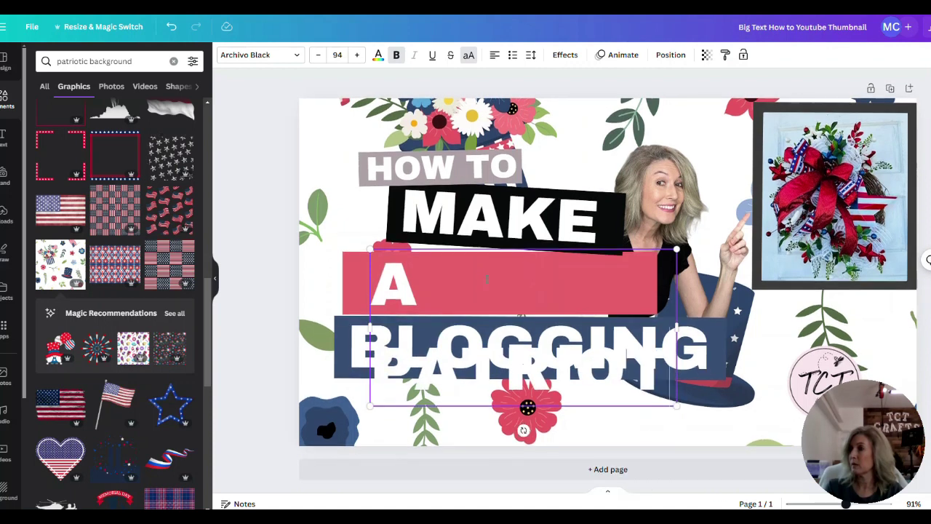
pyautogui.press('BackSpace')
pyautogui.press('BackSpace')
pyautogui.press('BackSpace')
pyautogui.write('TRIOTIC')
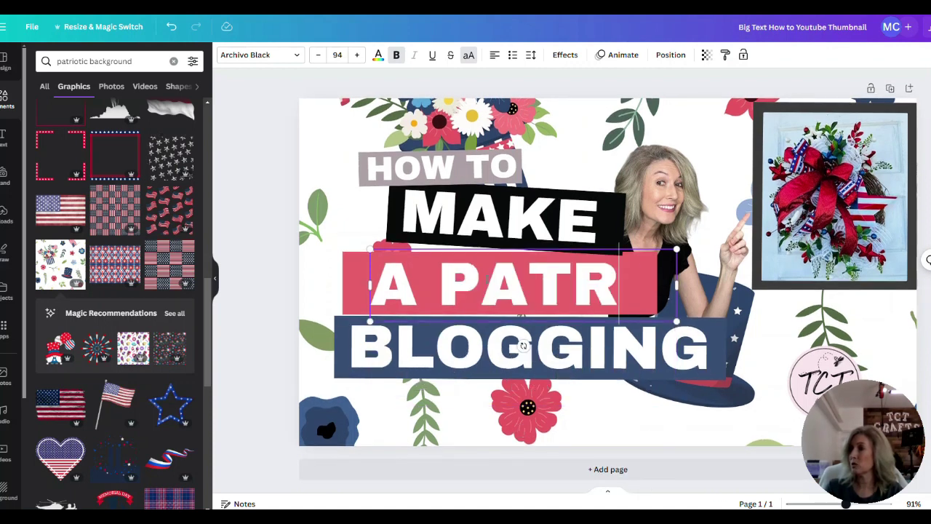
# Reduce the A PATRIOTIC text to font size 61 and move it so it sits vertically centered on the red block.
pyautogui.click(317, 55)
pyautogui.click(317, 54)
pyautogui.click(317, 55)
pyautogui.click(317, 54)
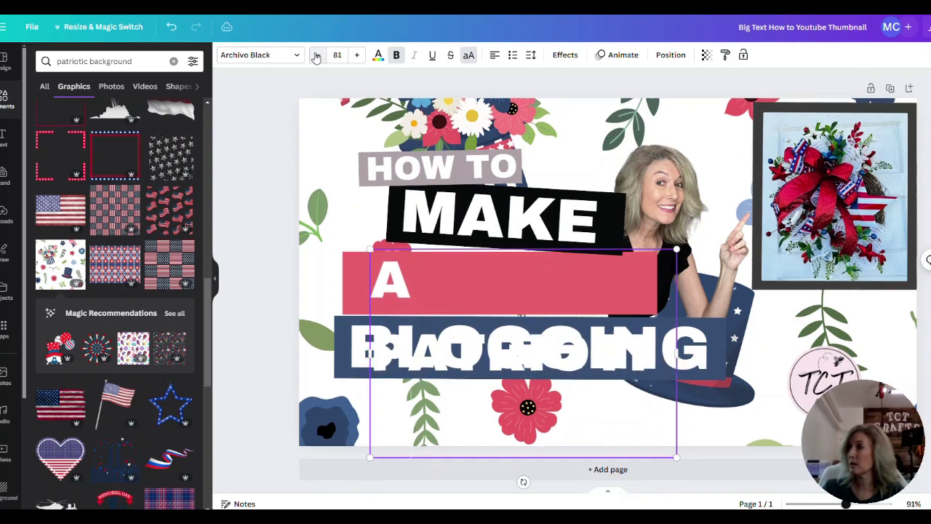
pyautogui.click(316, 55)
pyautogui.click(316, 55)
pyautogui.click(317, 55)
pyautogui.click(316, 55)
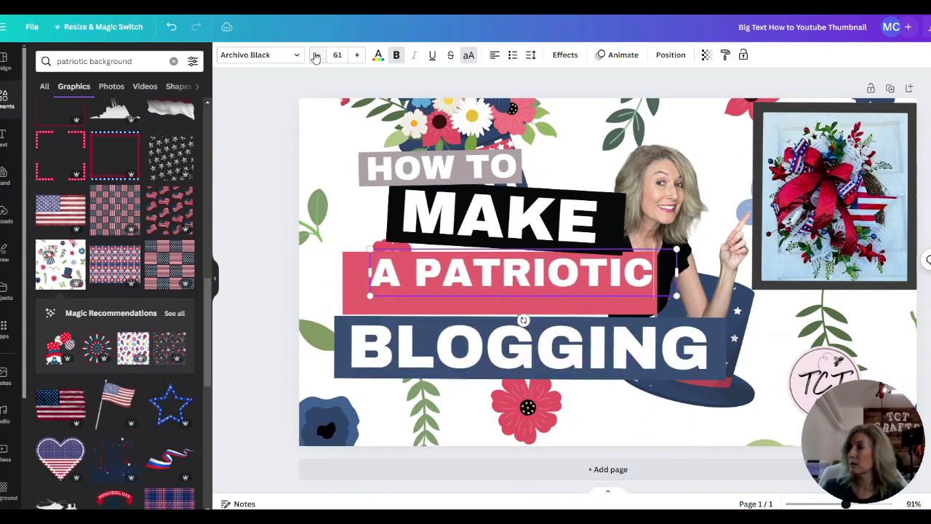
pyautogui.click(721, 145)
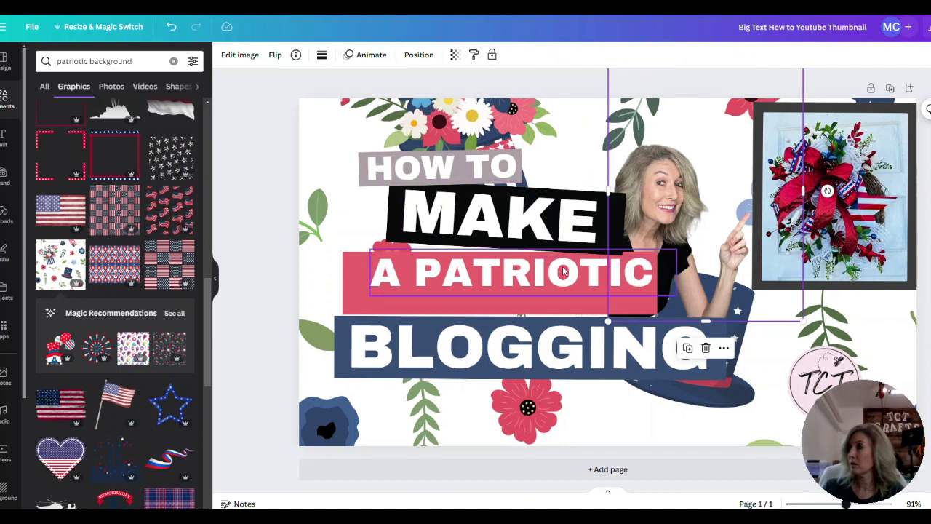
pyautogui.moveTo(564, 271); pyautogui.dragTo(532, 286)
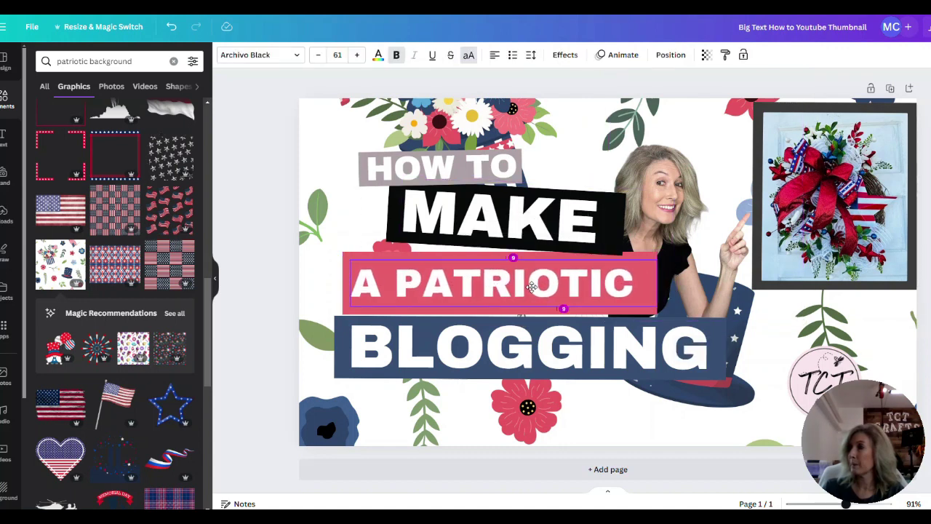
# Replace the word BLOGGING on the navy block with "GRAPEVINE".
pyautogui.click(523, 349)
pyautogui.doubleClick(521, 353)
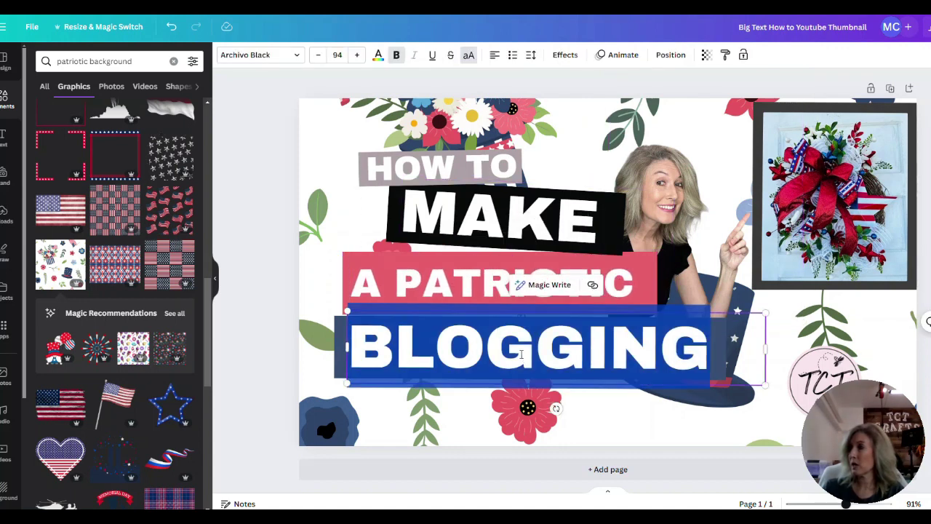
pyautogui.write('GRAPVEIN')
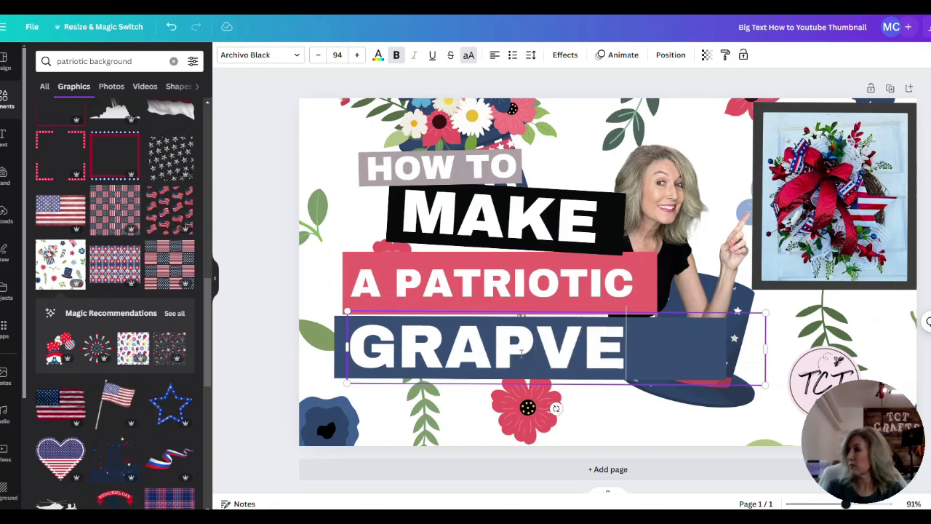
pyautogui.press('BackSpace')
pyautogui.press('BackSpace')
pyautogui.press('BackSpace')
pyautogui.write('IN')
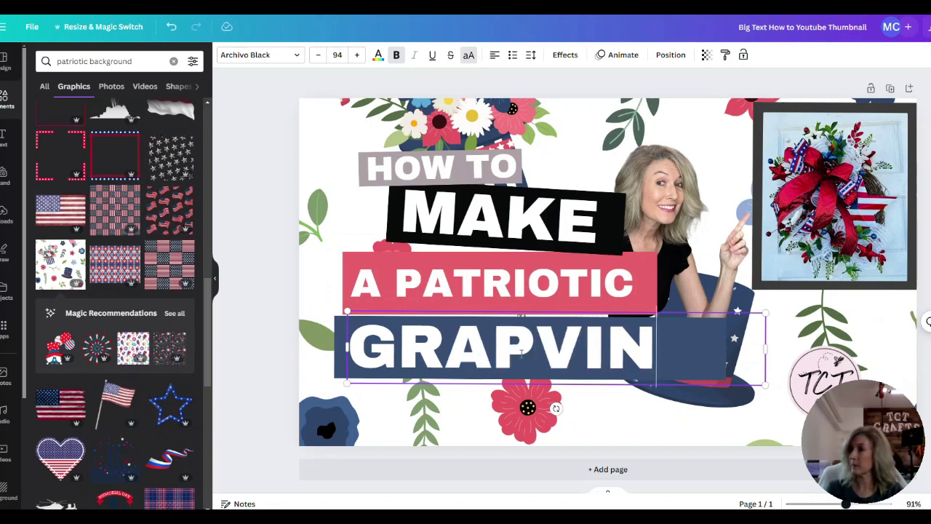
pyautogui.press('BackSpace')
pyautogui.press('BackSpace')
pyautogui.press('BackSpace')
pyautogui.write('EVINE')
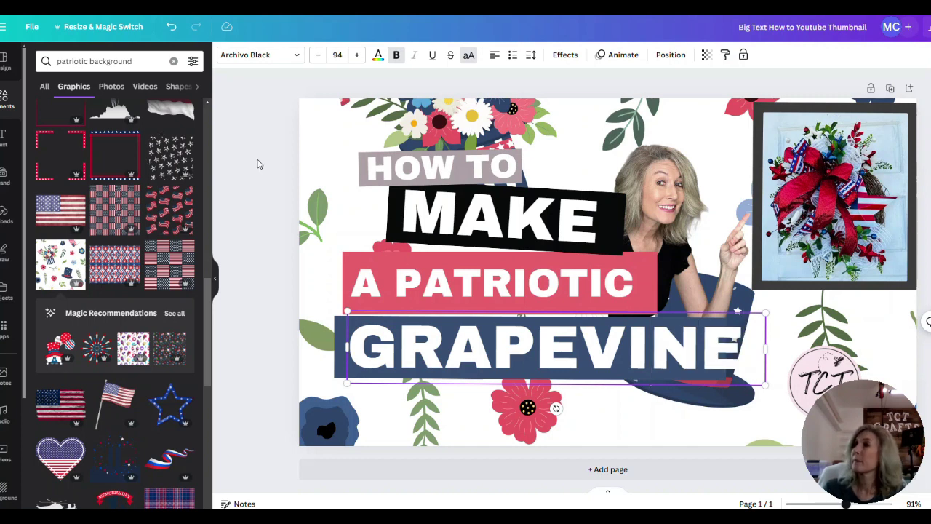
# Reduce the size of the GRAPEVINE text on the navy block and add the word "WREATH" after it.
pyautogui.click(319, 56)
pyautogui.click(318, 55)
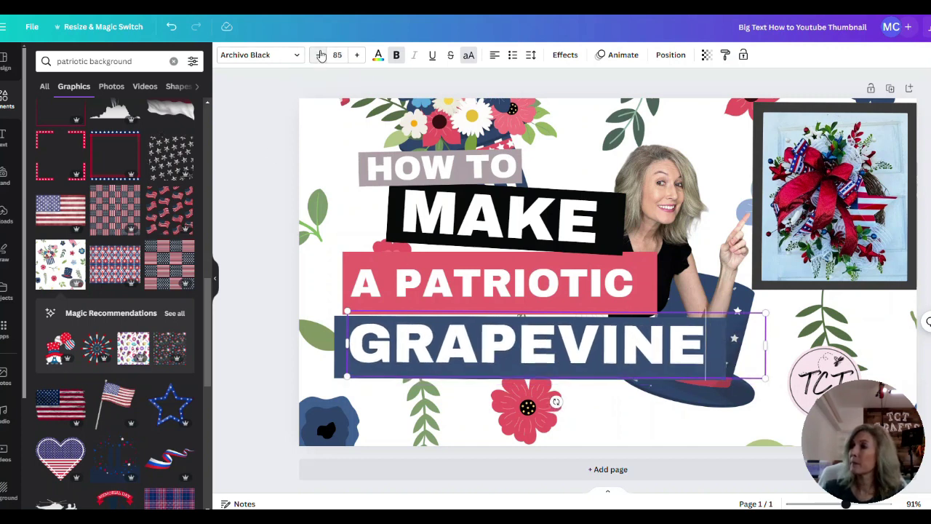
pyautogui.click(321, 55)
pyautogui.click(320, 56)
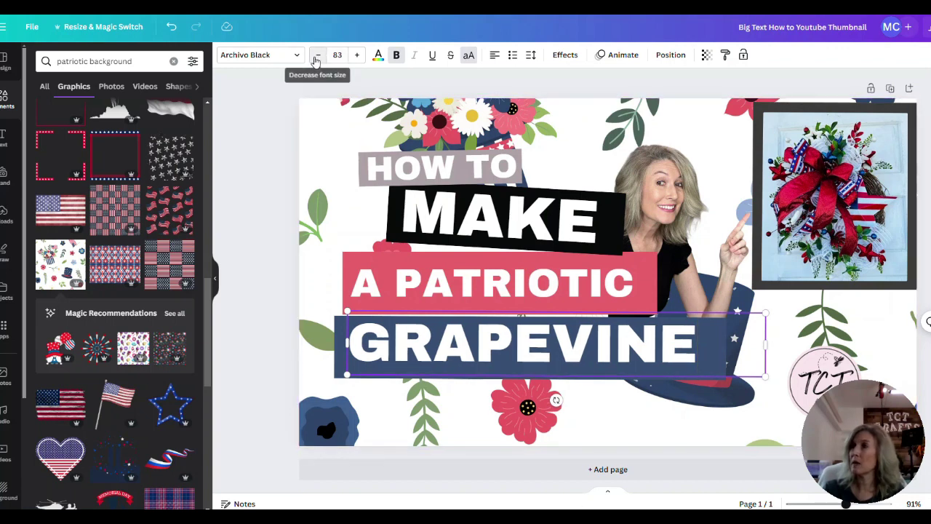
pyautogui.click(318, 55)
pyautogui.click(318, 55)
pyautogui.click(318, 55)
pyautogui.write('WREATH')
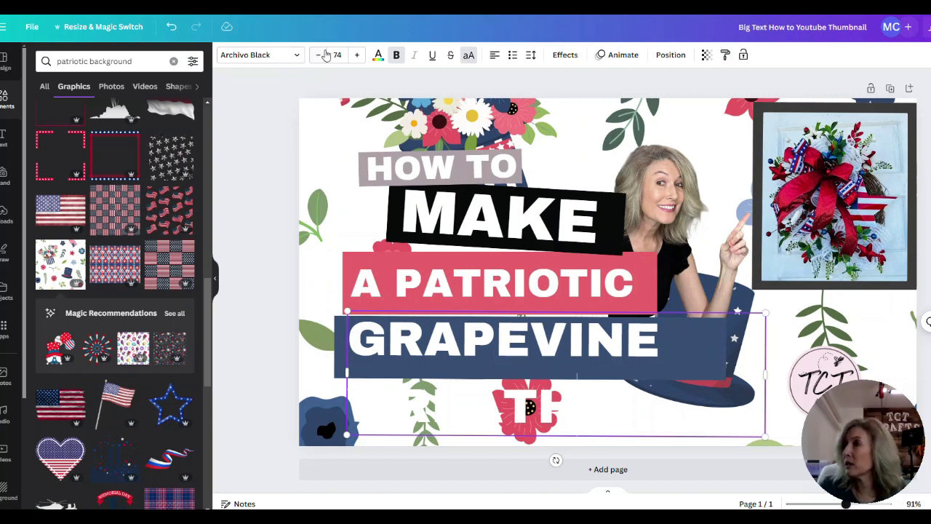
# Shrink the GRAPEVINE WREATH text to just under font size 49 so it fits on one line within the navy block.
pyautogui.click(321, 55)
pyautogui.click(320, 55)
pyautogui.click(319, 55)
pyautogui.click(319, 55)
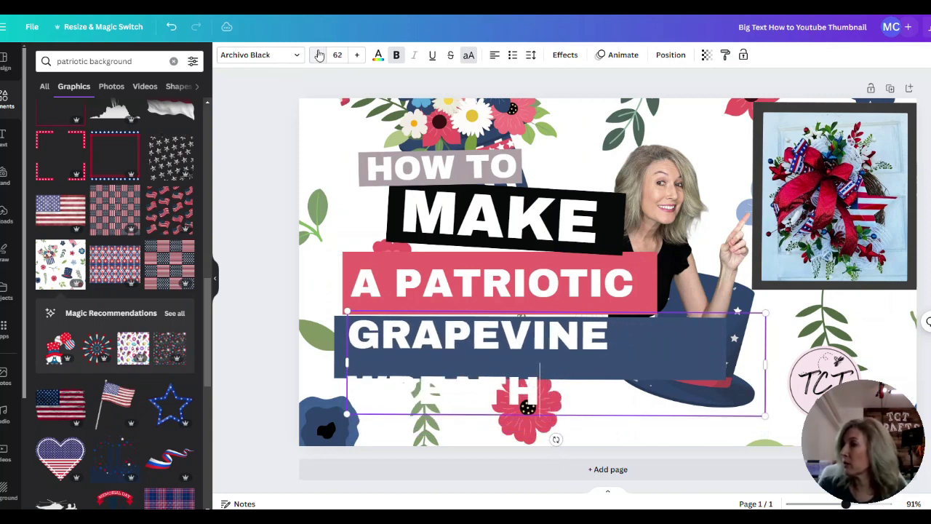
pyautogui.click(318, 55)
pyautogui.click(318, 56)
pyautogui.click(318, 55)
pyautogui.click(318, 56)
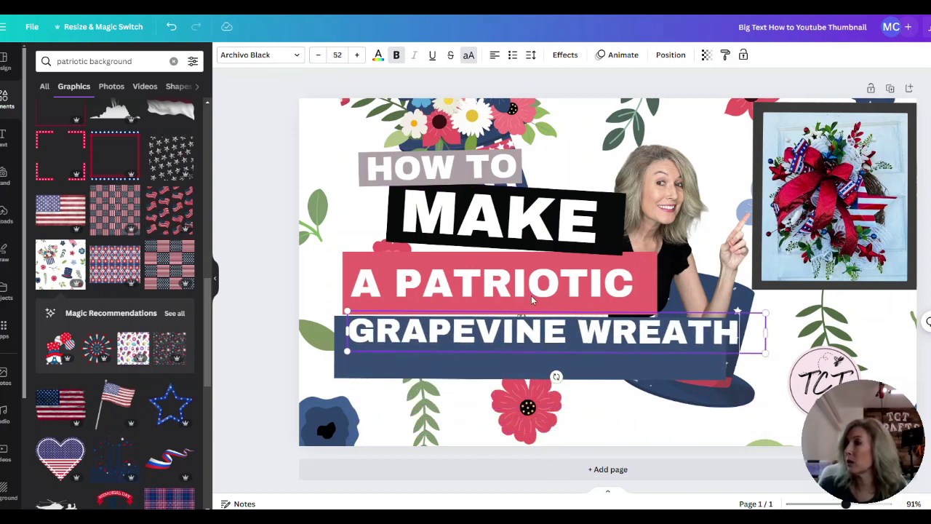
pyautogui.click(318, 55)
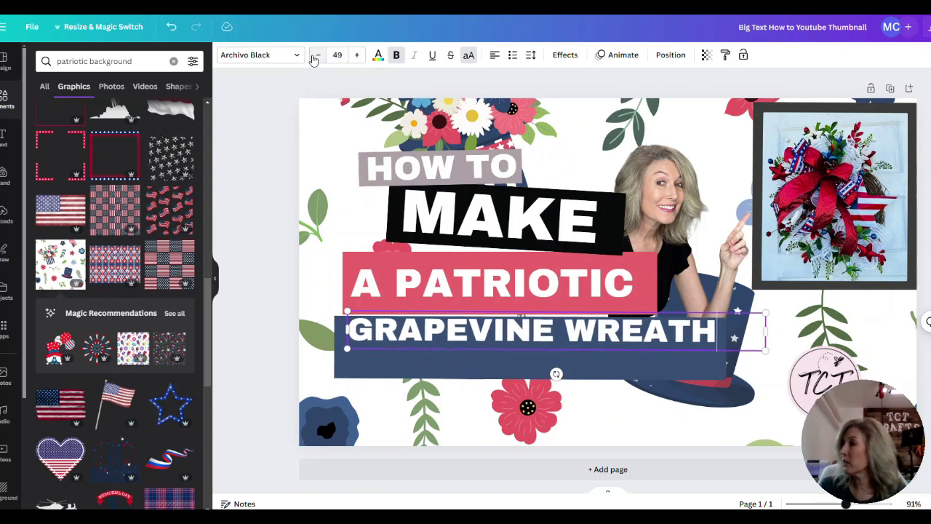
pyautogui.click(318, 56)
# Move the GRAPEVINE WREATH text down so it sits vertically centered on the navy block.
pyautogui.click(717, 137)
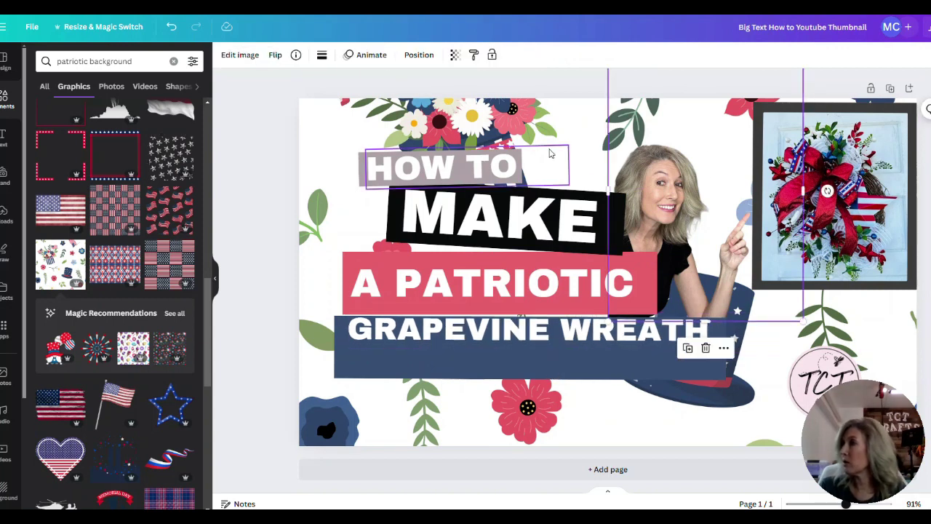
pyautogui.click(550, 150)
pyautogui.click(575, 332)
pyautogui.moveTo(575, 332); pyautogui.dragTo(572, 358)
pyautogui.click(620, 428)
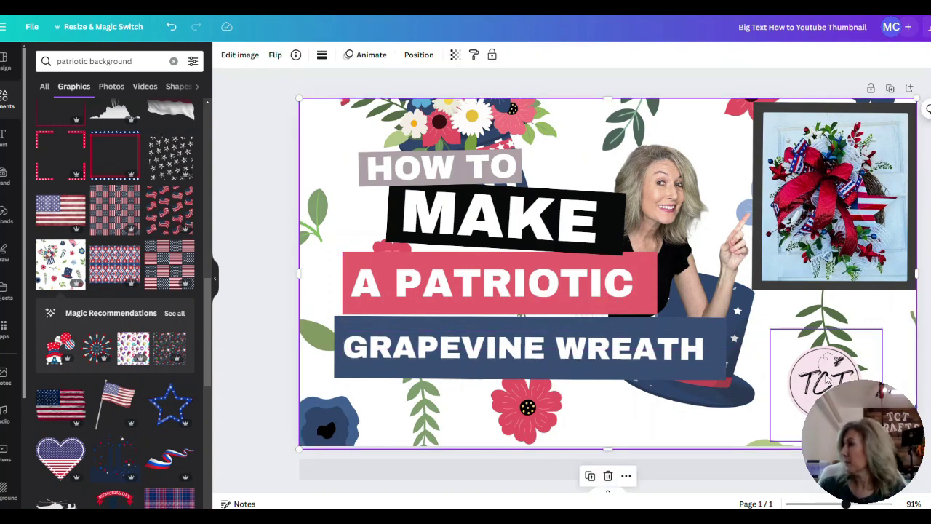
# Shift the round TCT logo slightly up and to the right, beneath the framed wreath.
pyautogui.moveTo(826, 378); pyautogui.dragTo(839, 361)
pyautogui.click(640, 407)
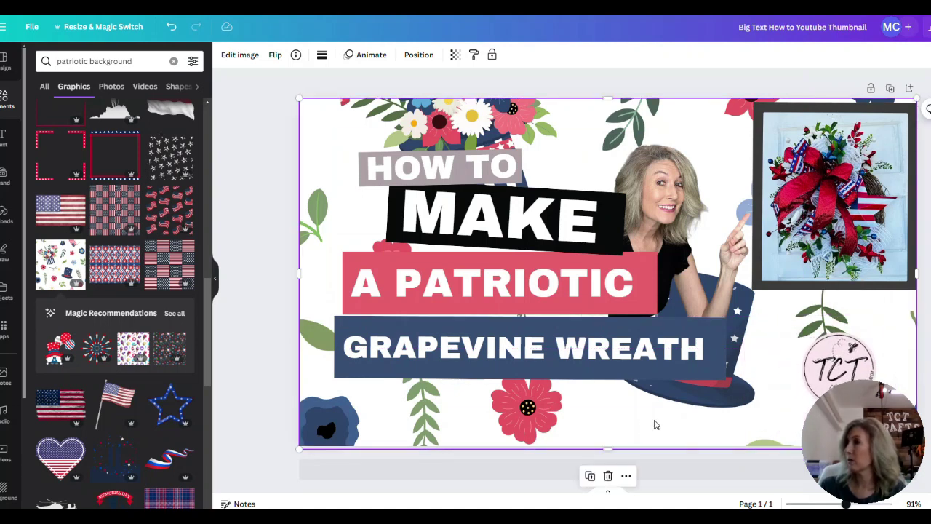
# Look through the patriotic background graphics for an alternative to the floral pattern.
pyautogui.scroll(-3, 138, 297)
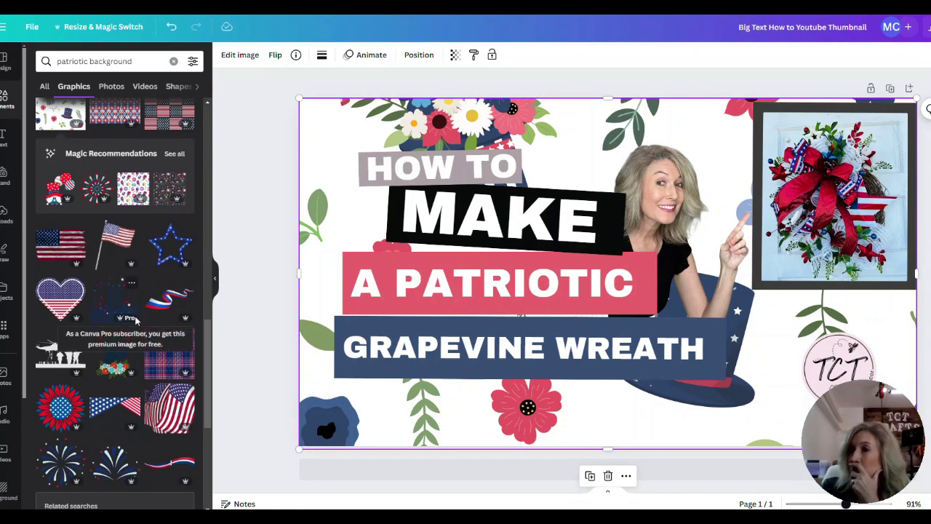
pyautogui.scroll(-5, 135, 320)
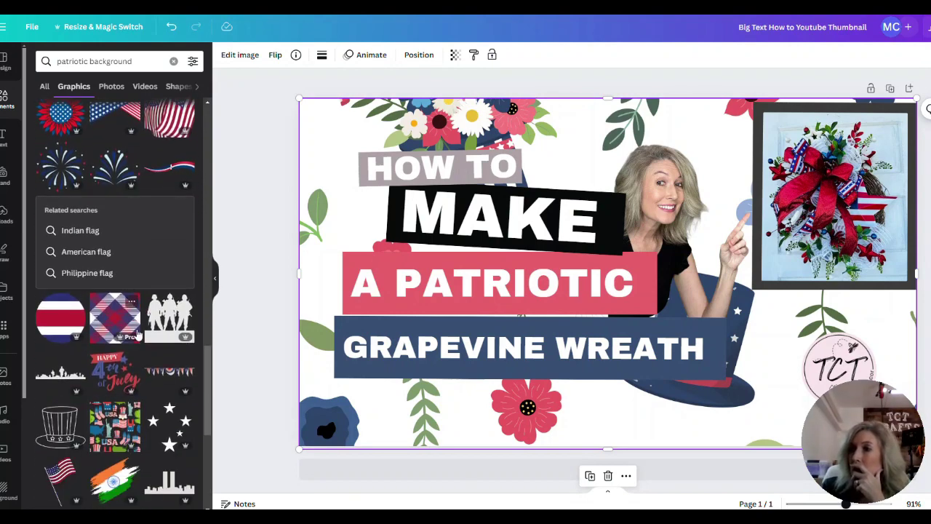
pyautogui.scroll(-3, 175, 386)
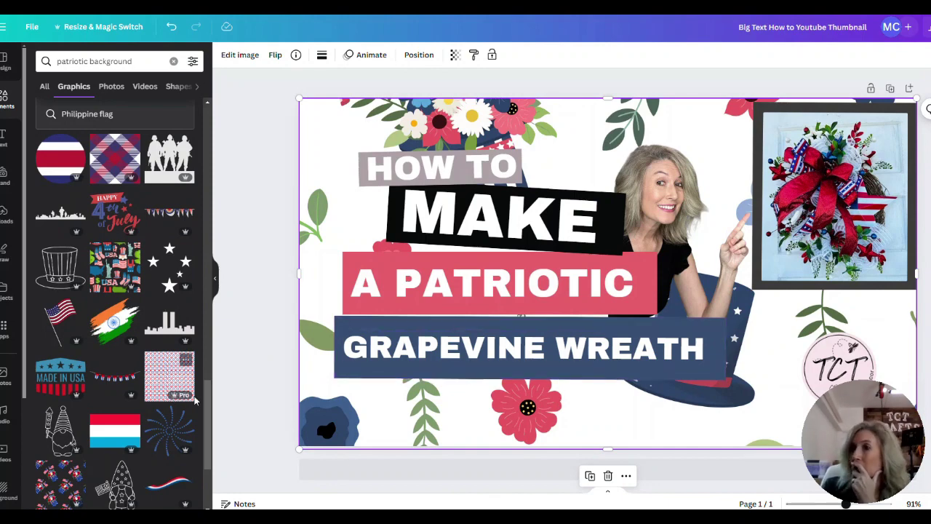
pyautogui.scroll(-5, 117, 406)
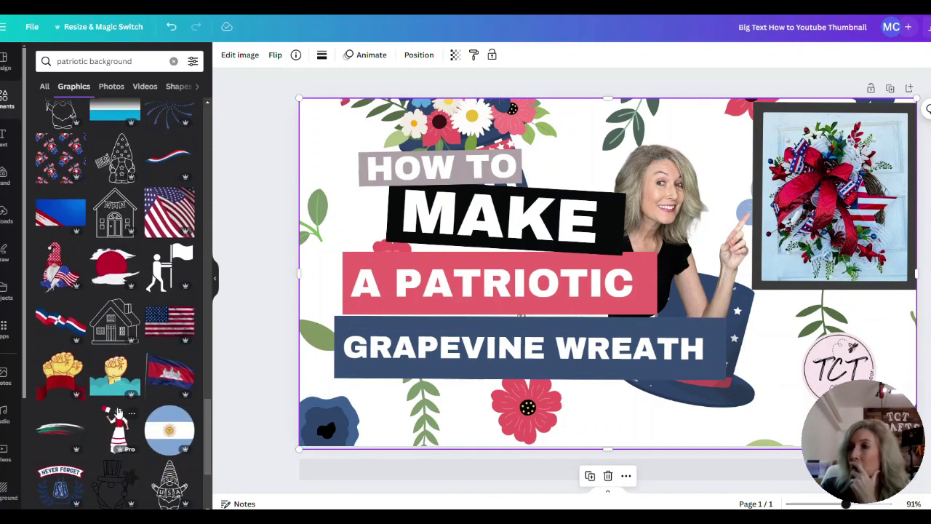
pyautogui.scroll(-3, 122, 413)
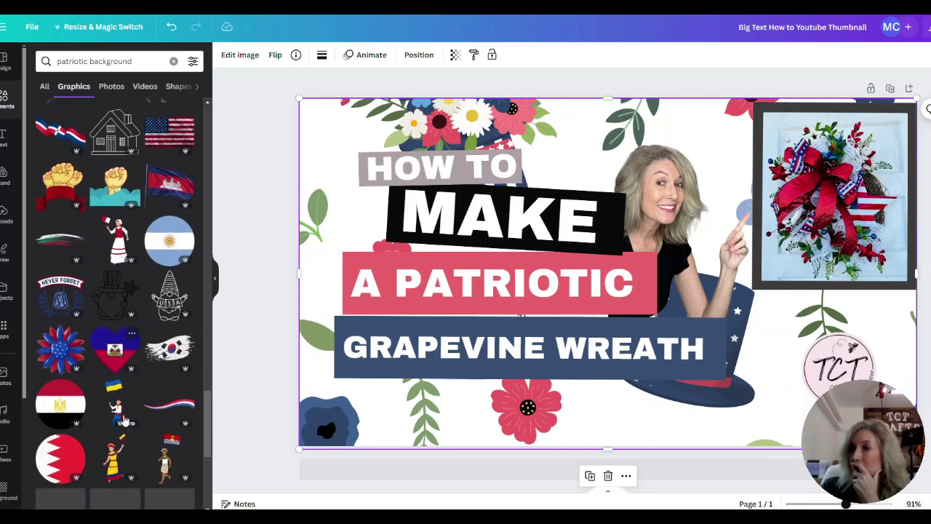
pyautogui.scroll(-5, 123, 419)
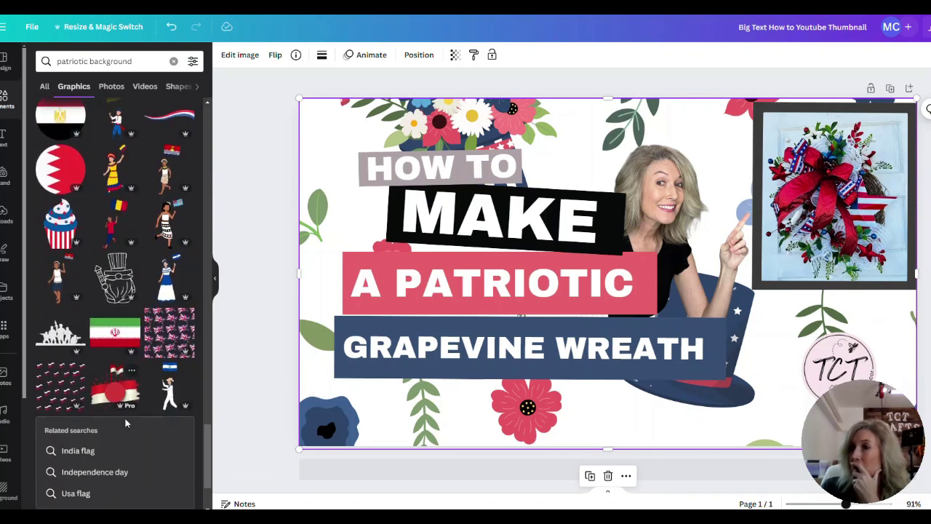
pyautogui.scroll(-4, 125, 423)
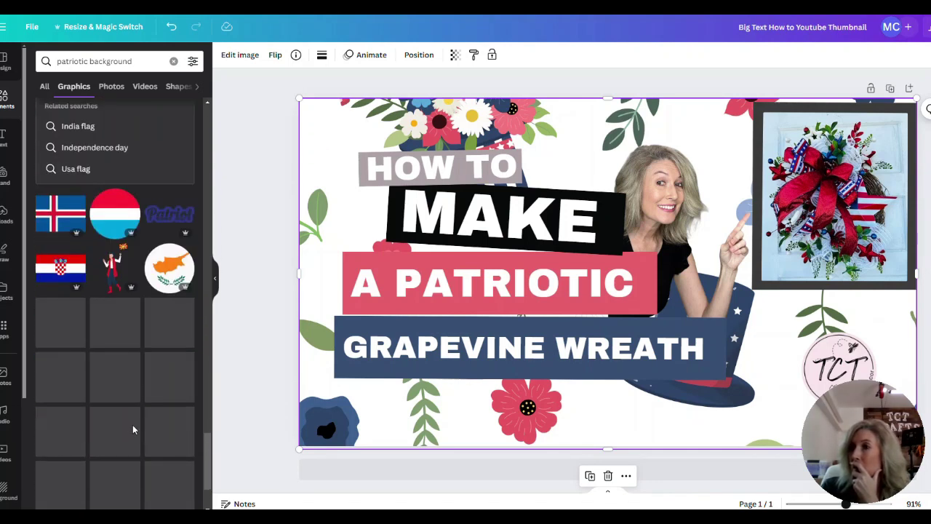
pyautogui.scroll(-7, 135, 433)
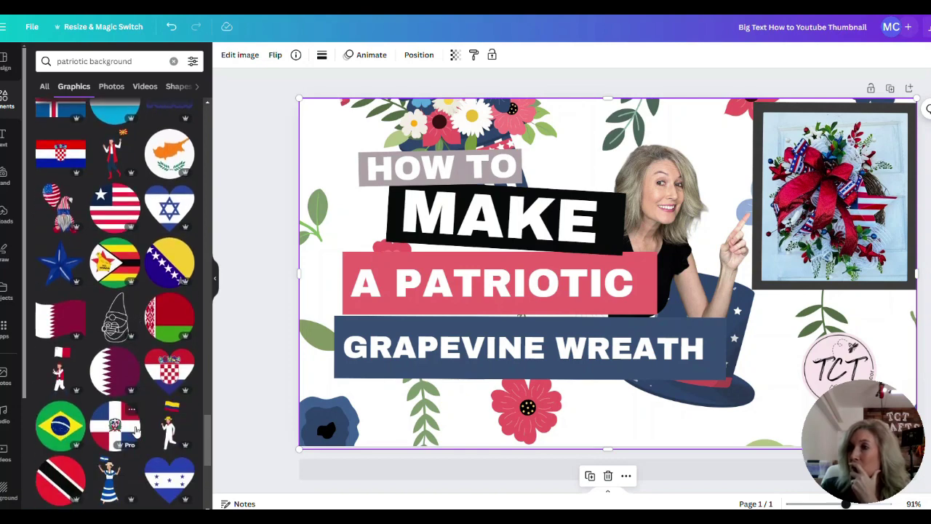
pyautogui.scroll(15, 136, 426)
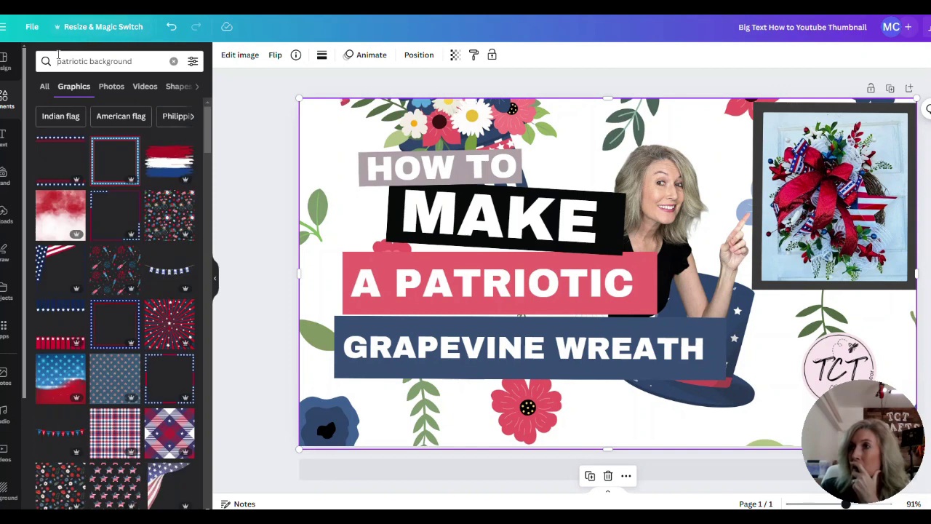
# Examine the photo results for patriotic backgrounds as possible replacements for the floral pattern.
pyautogui.click(45, 87)
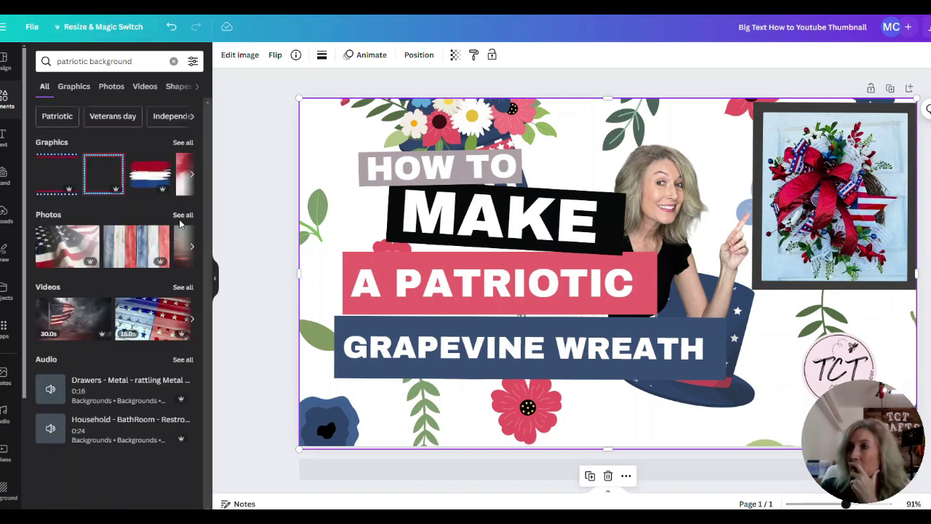
pyautogui.click(179, 218)
pyautogui.scroll(-5, 169, 281)
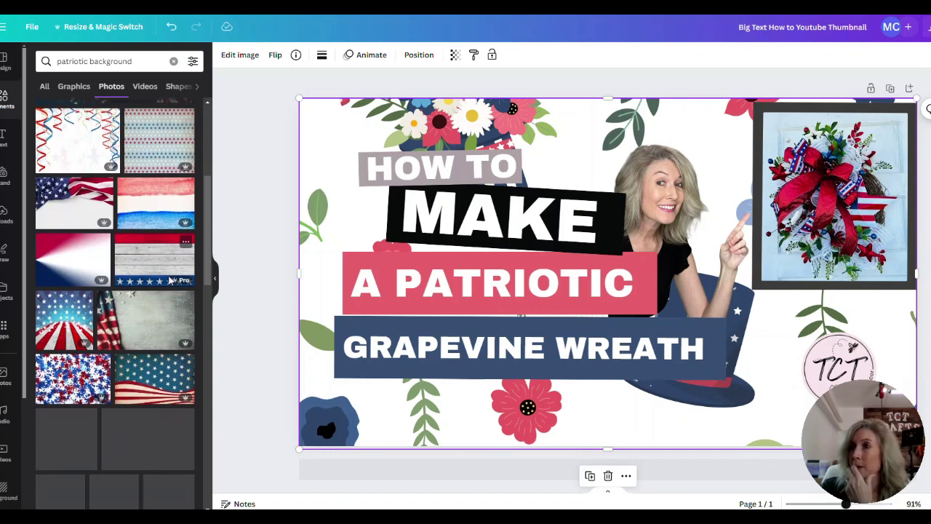
pyautogui.scroll(-4, 170, 280)
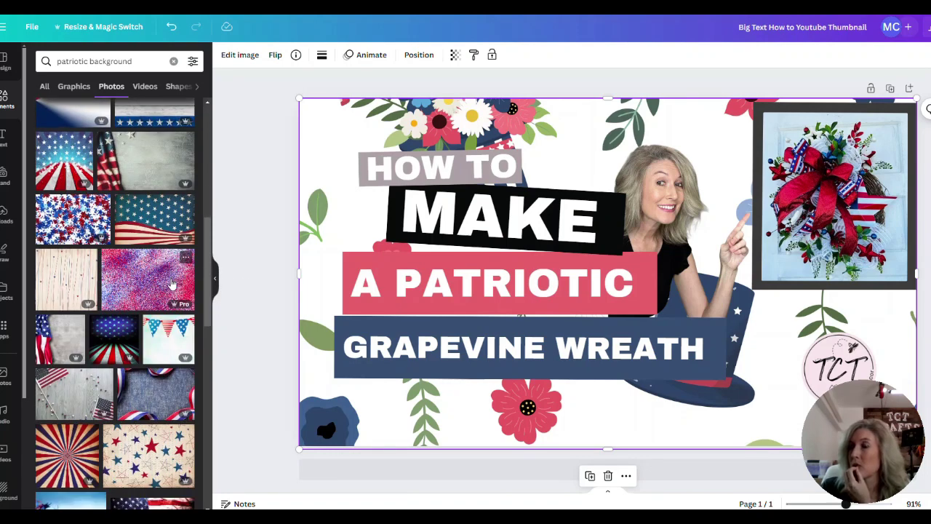
pyautogui.scroll(-3, 173, 283)
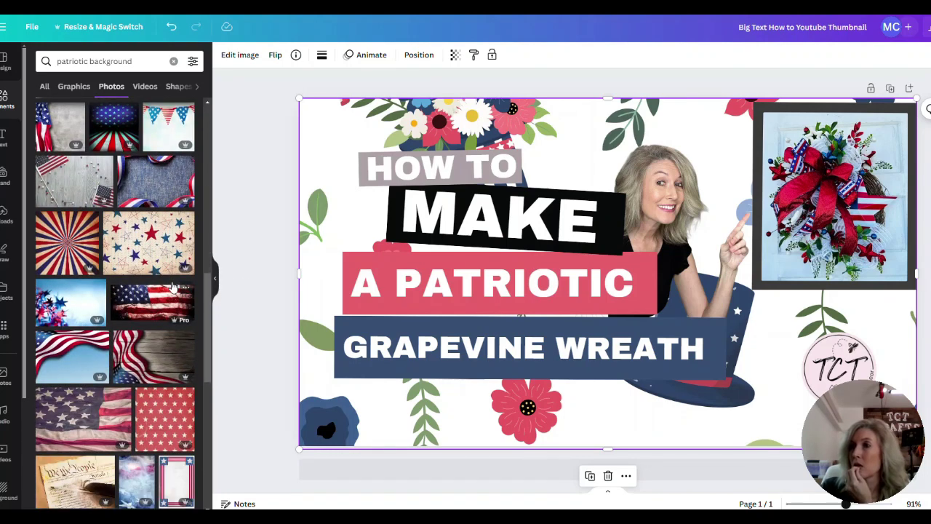
pyautogui.scroll(-6, 172, 286)
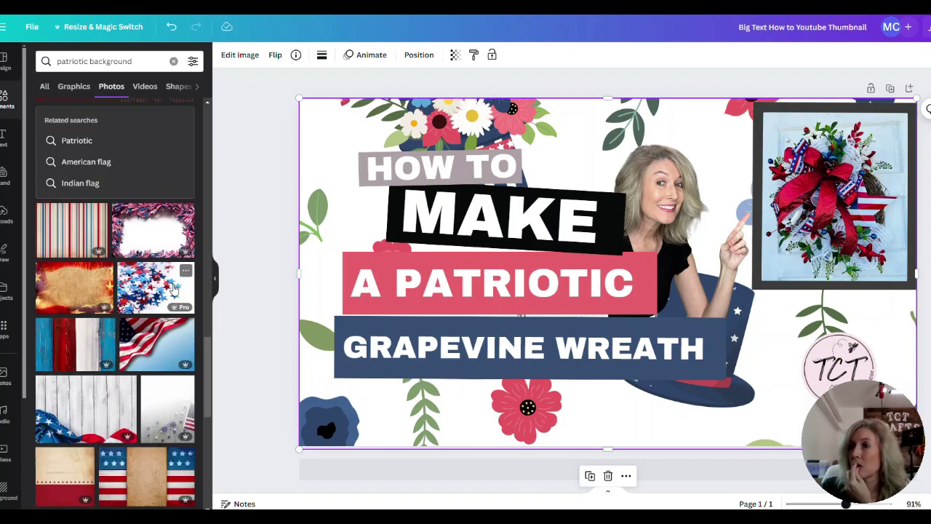
pyautogui.scroll(-5, 174, 288)
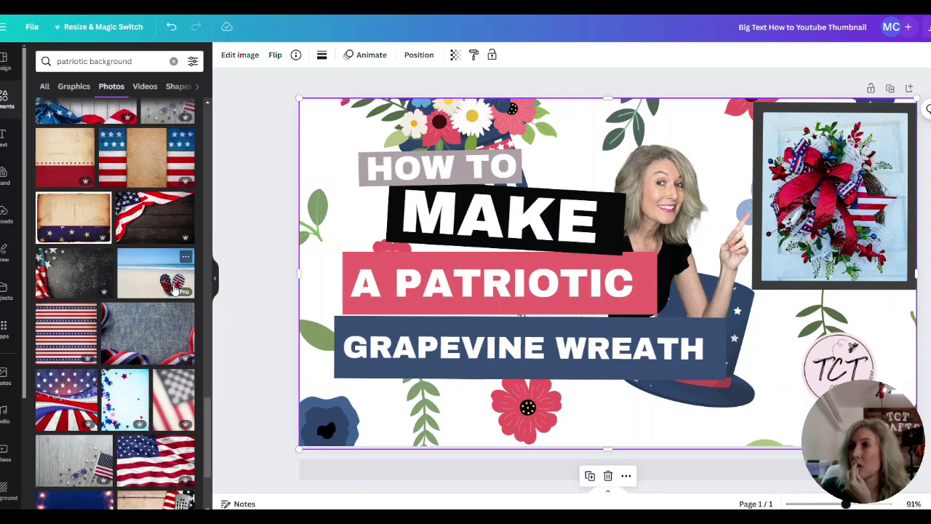
pyautogui.scroll(-5, 174, 289)
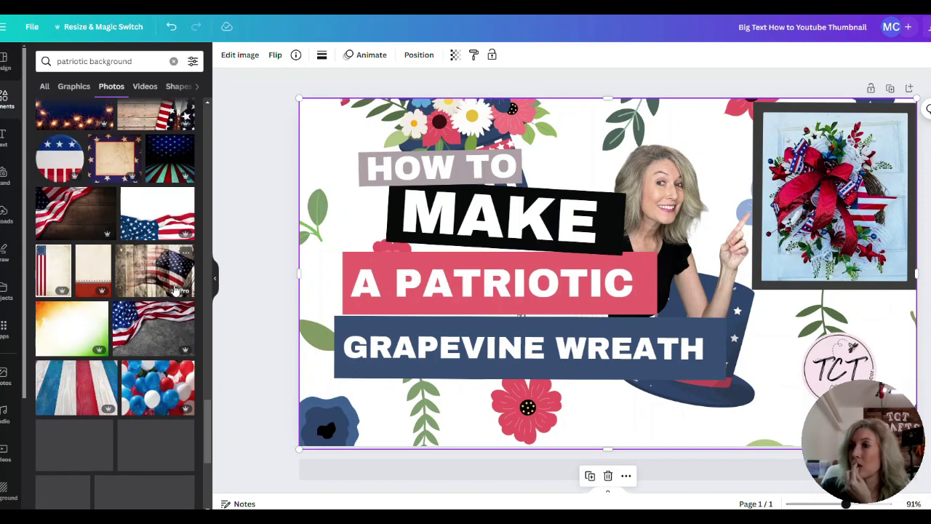
pyautogui.scroll(-5, 174, 289)
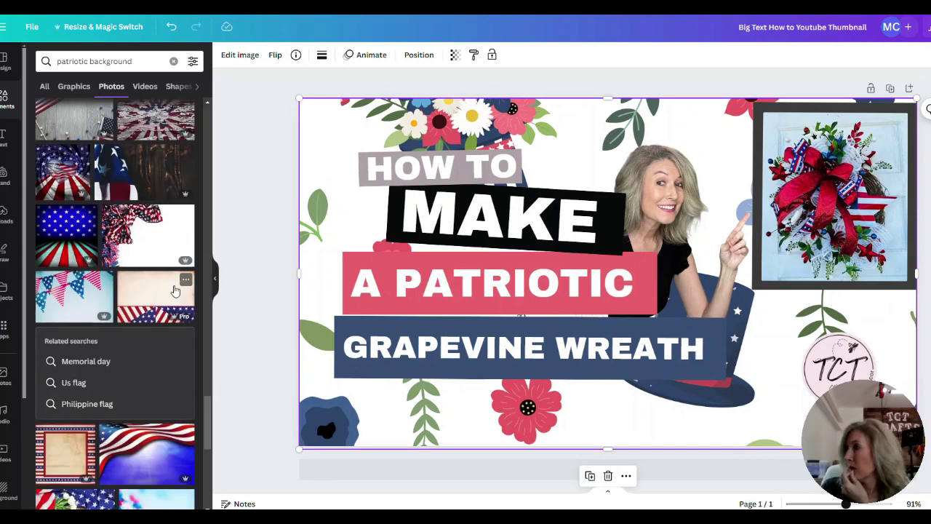
pyautogui.scroll(-4, 175, 290)
pyautogui.scroll(-3, 174, 290)
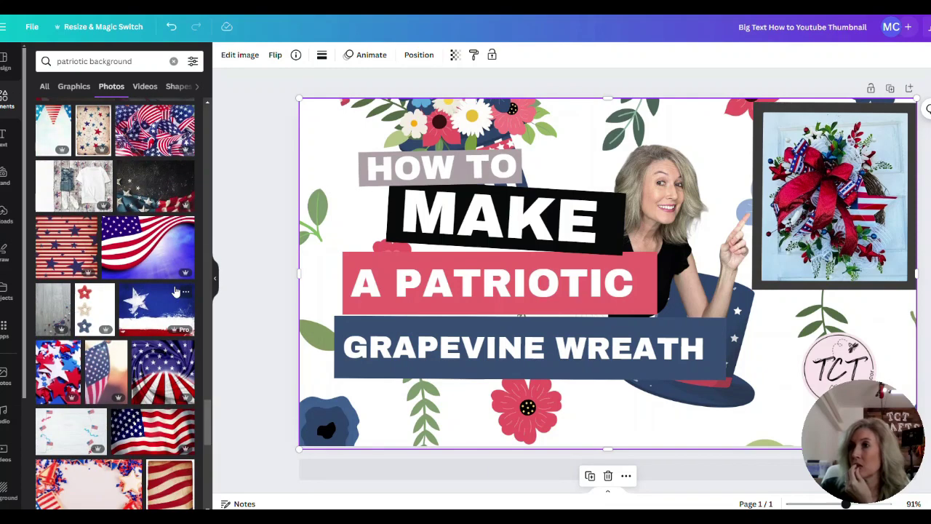
pyautogui.scroll(-4, 175, 289)
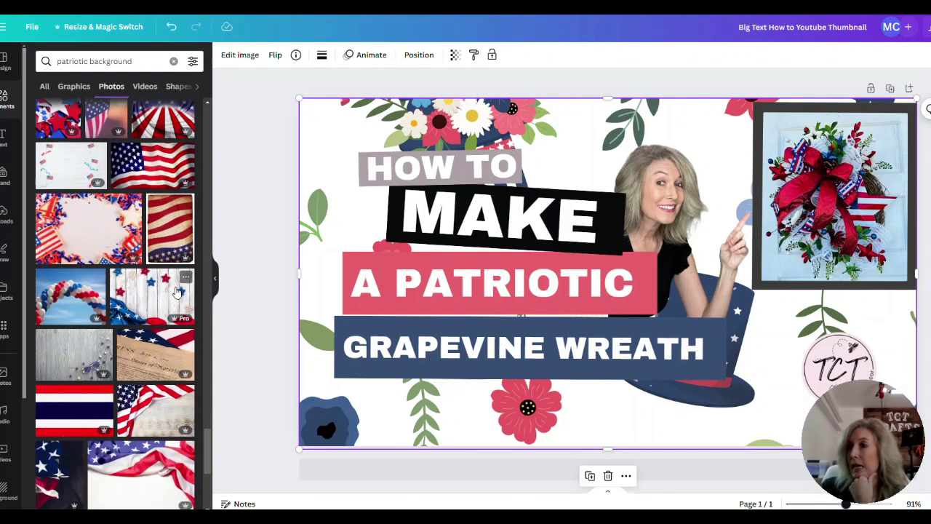
pyautogui.scroll(-6, 177, 291)
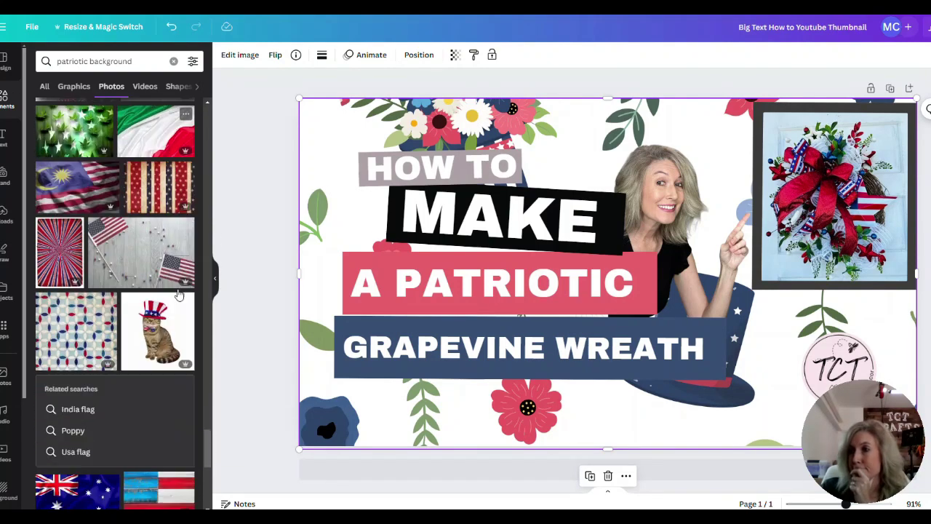
pyautogui.scroll(-10, 178, 293)
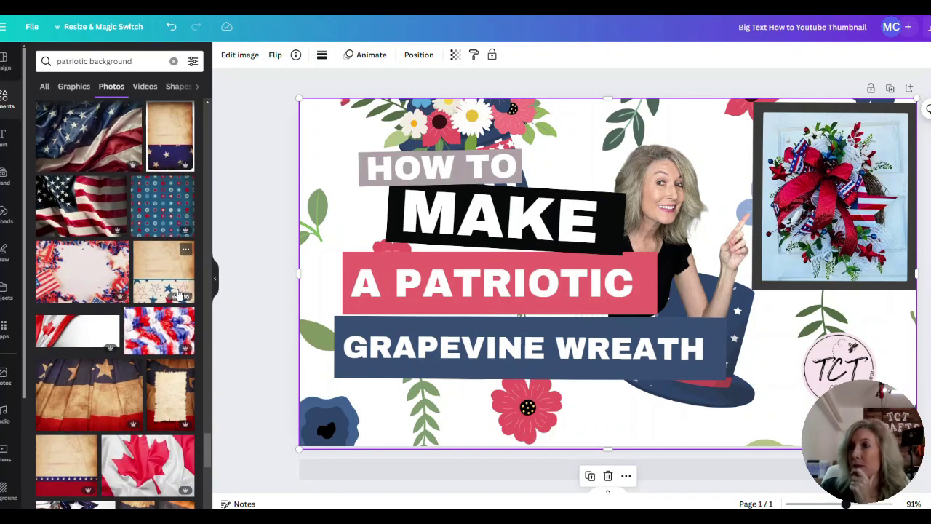
pyautogui.scroll(-5, 178, 293)
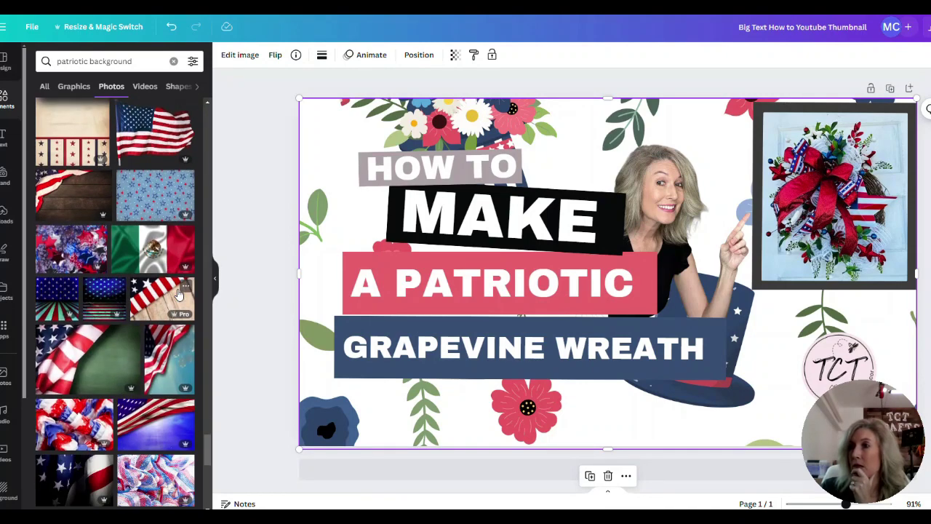
pyautogui.scroll(-3, 178, 293)
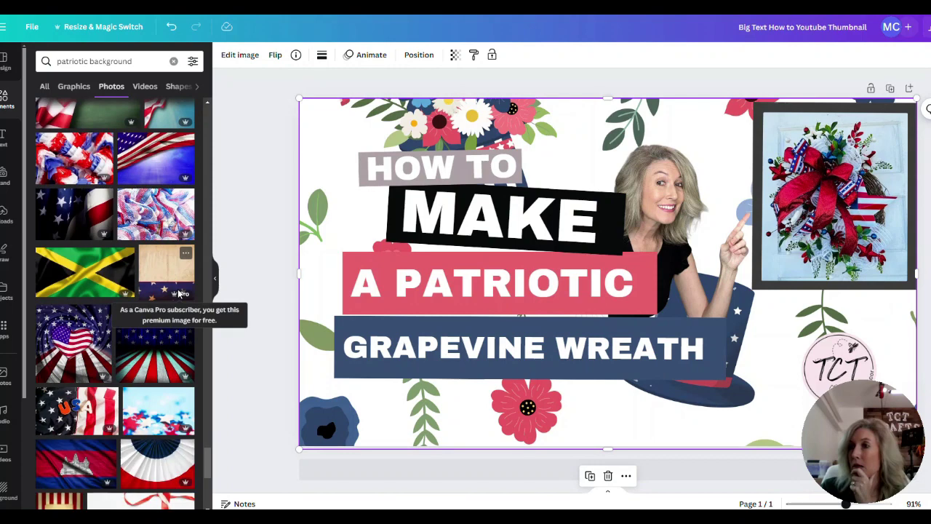
pyautogui.scroll(-4, 179, 294)
pyautogui.scroll(-1, 179, 293)
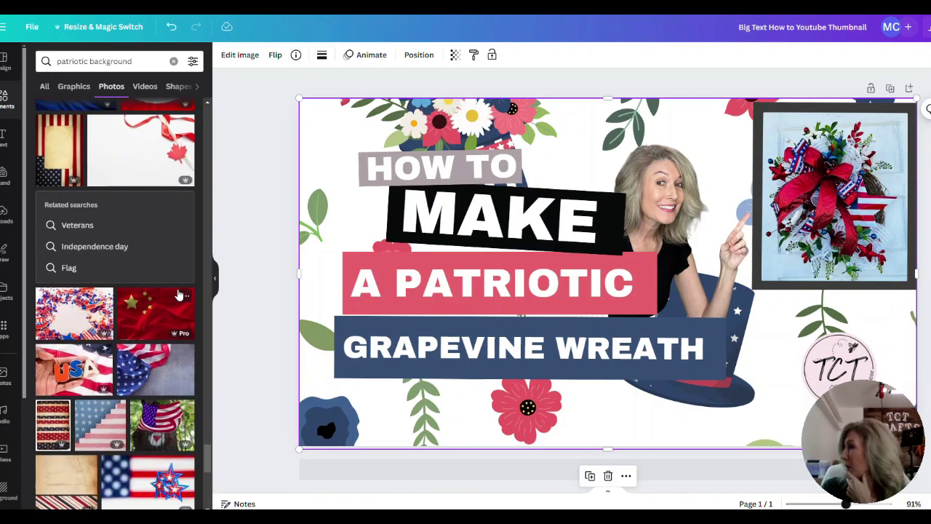
pyautogui.scroll(-1, 178, 293)
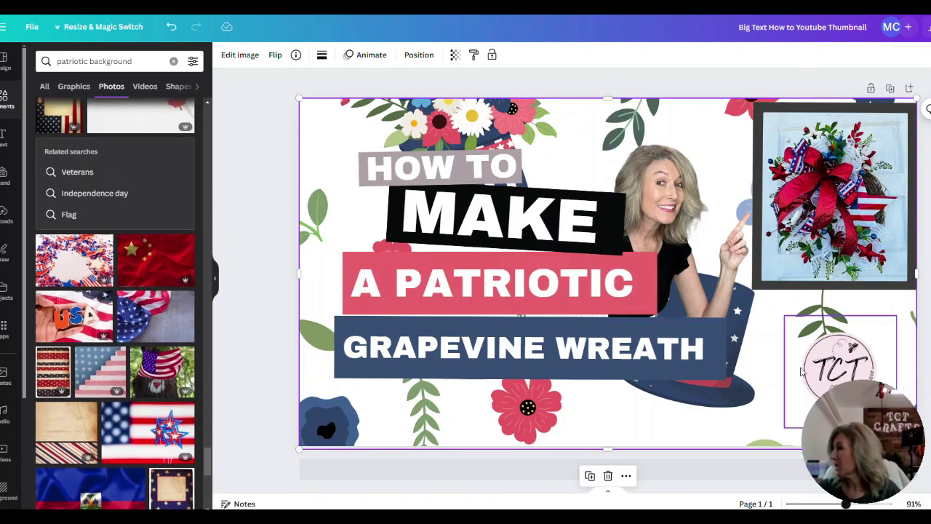
# Move the round TCT logo slightly down and to the left, leaving more space below the framed wreath.
pyautogui.click(837, 357)
pyautogui.moveTo(837, 356); pyautogui.dragTo(830, 366)
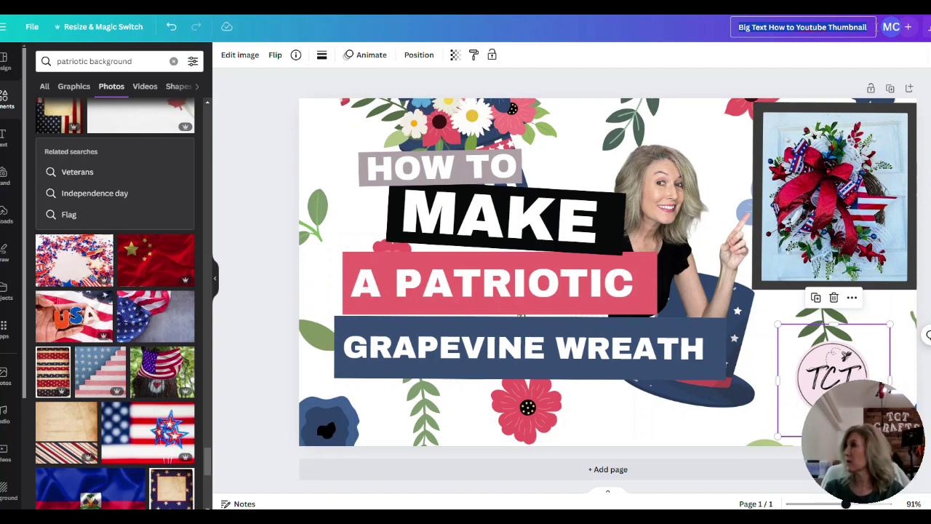
# Rename the design as Patriotic YouTube Thumbnail.
pyautogui.click(803, 27)
pyautogui.write('Patriotic')
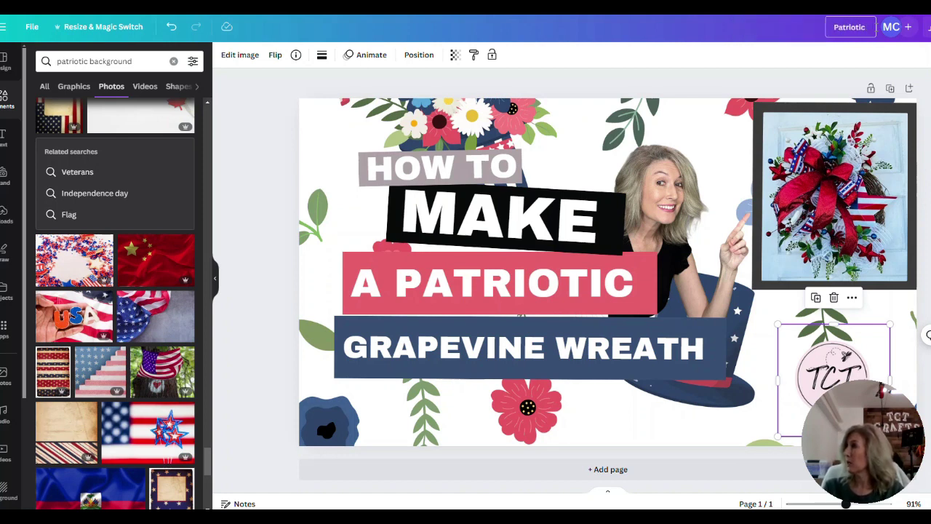
pyautogui.write(' YouTube Thu')
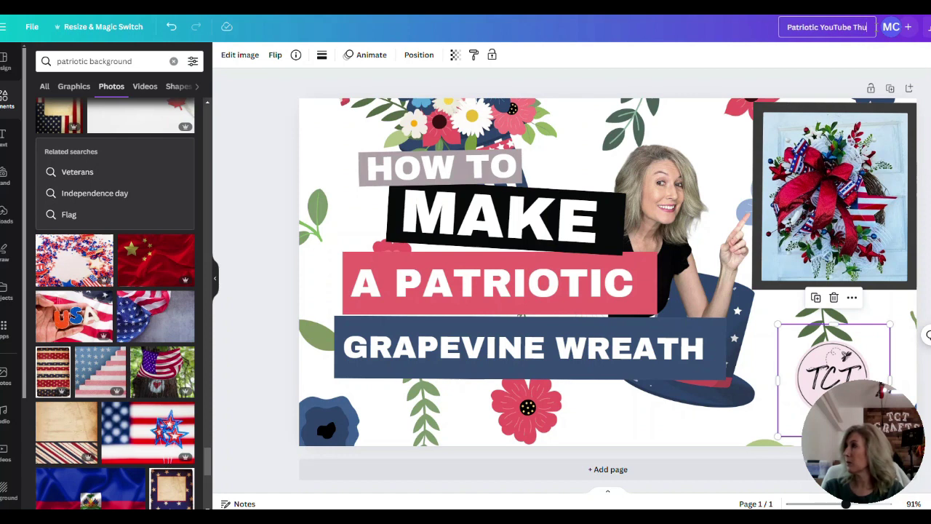
pyautogui.write('mbnail')
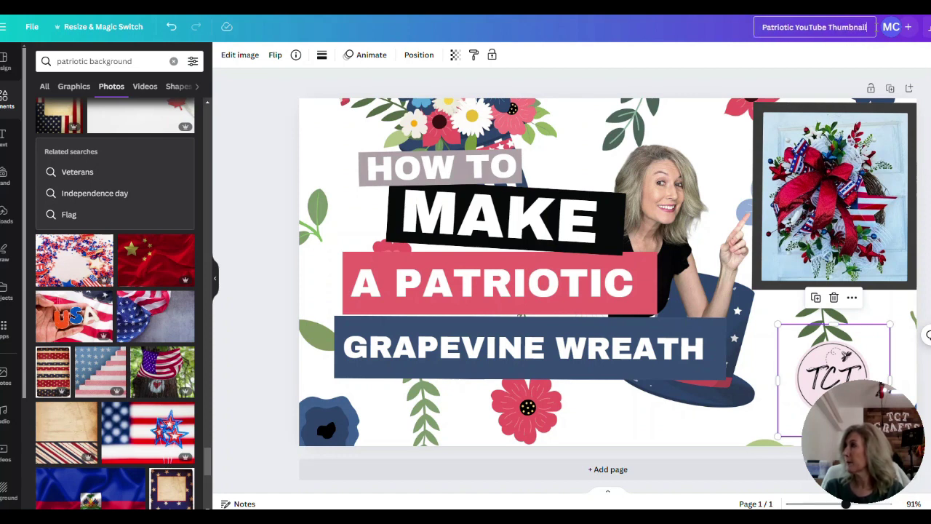
# Download the finished thumbnail design as a PNG at 1,280 × 720 px.
pyautogui.click(922, 27)
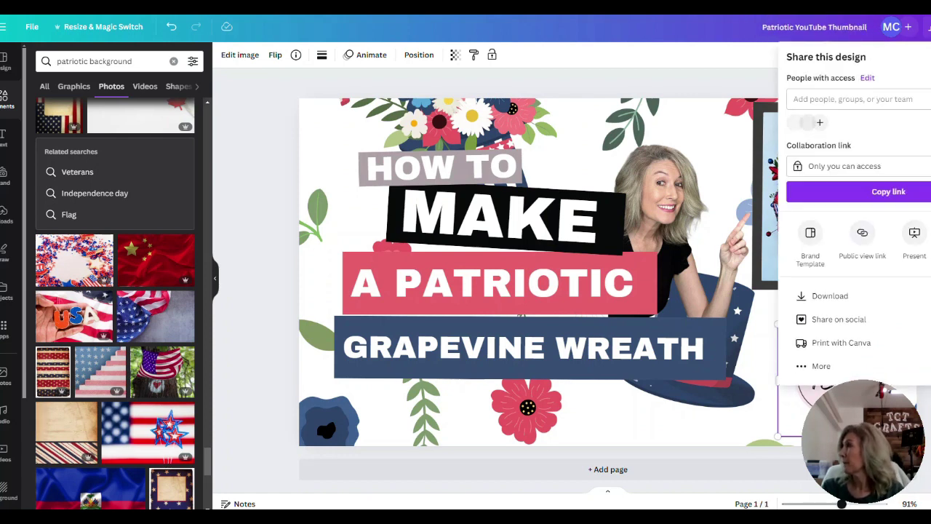
pyautogui.click(876, 297)
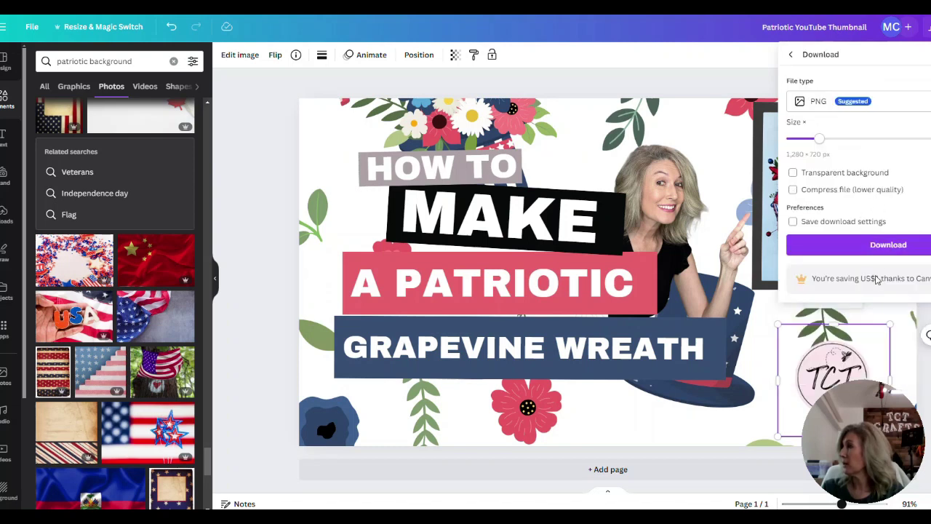
pyautogui.click(875, 251)
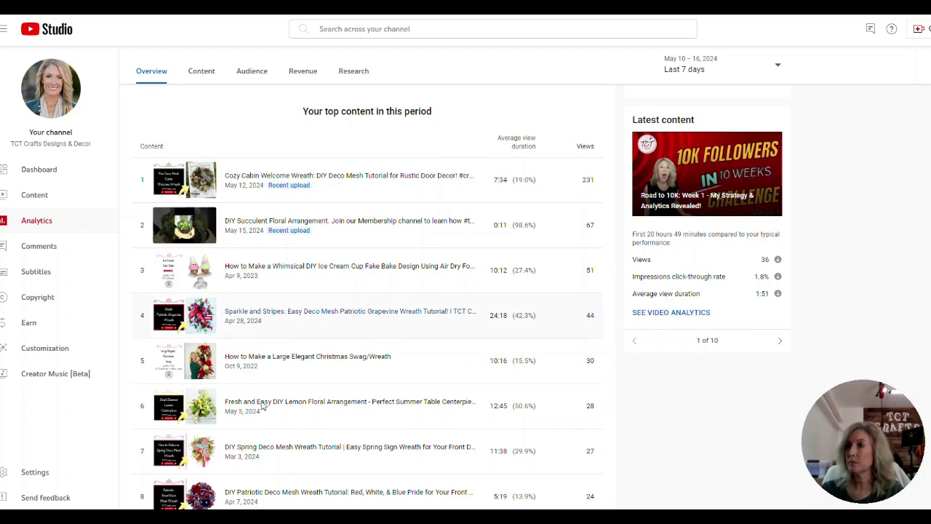
# In YouTube Studio, open the details of the Sparkle and Stripes patriotic grapevine wreath video and go to its thumbnail settings.
pyautogui.click(430, 314)
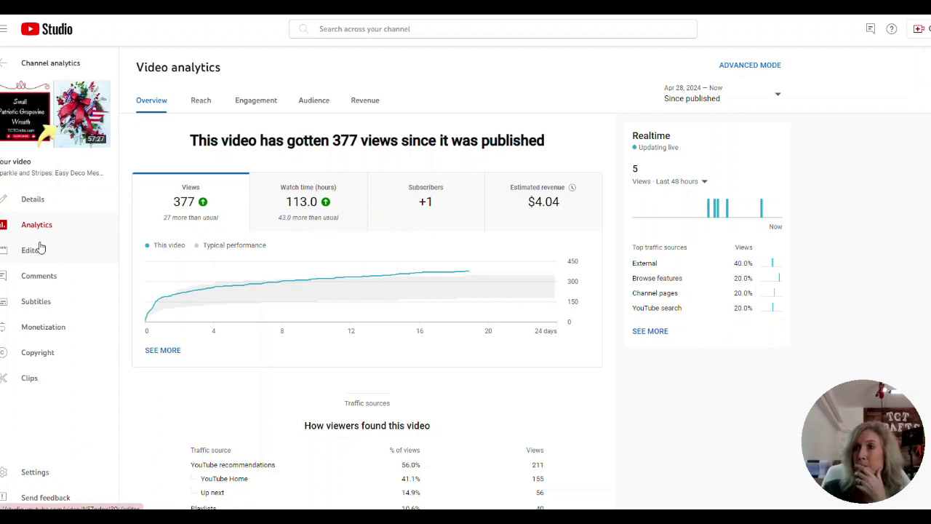
pyautogui.click(32, 201)
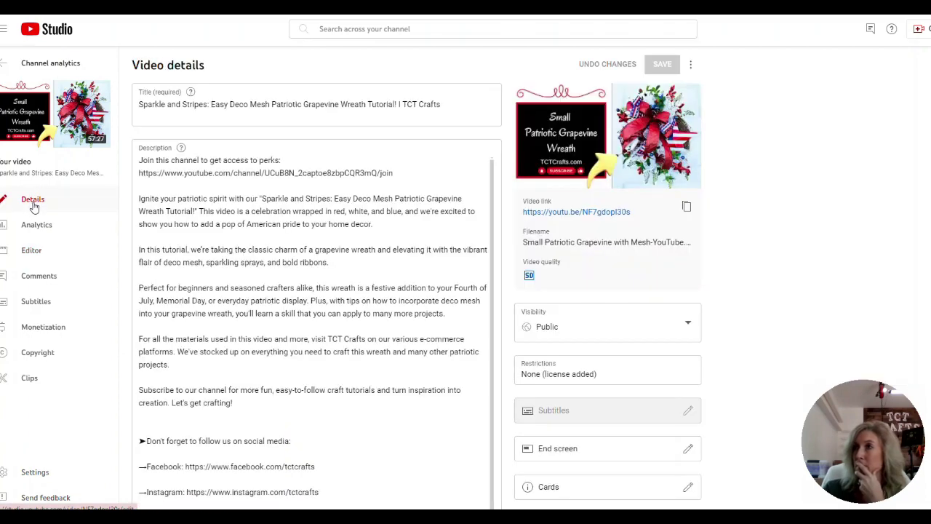
pyautogui.scroll(-2, 486, 198)
pyautogui.scroll(-10, 614, 229)
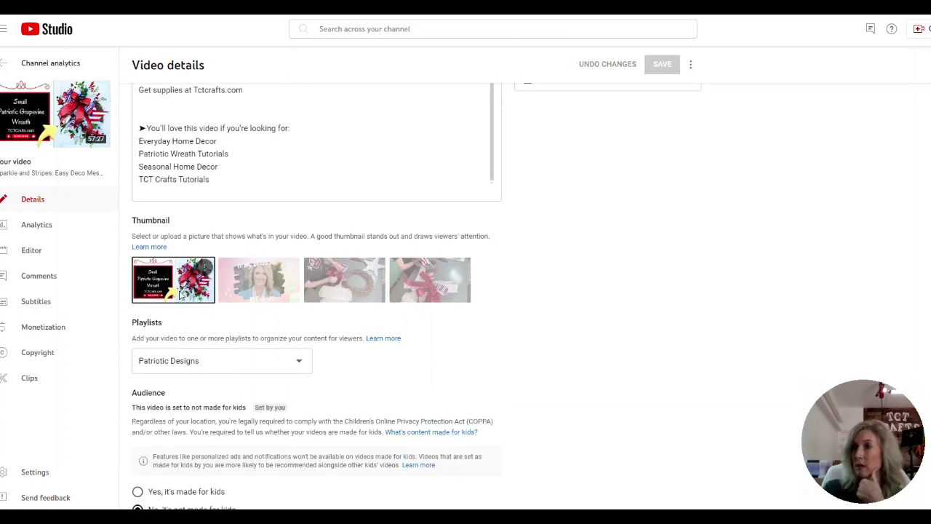
# Replace the video's current thumbnail with the Patriotic YouTube Thumbnail file and save the video details.
pyautogui.click(204, 271)
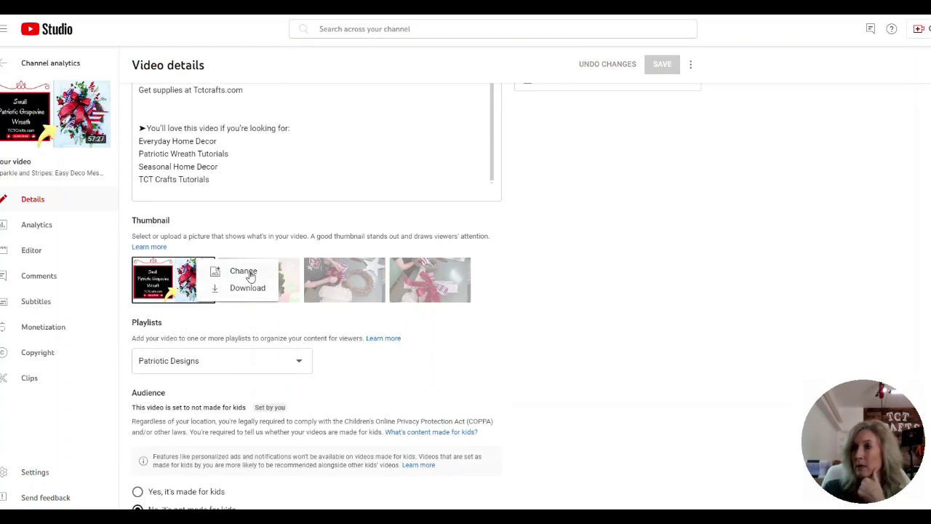
pyautogui.click(247, 271)
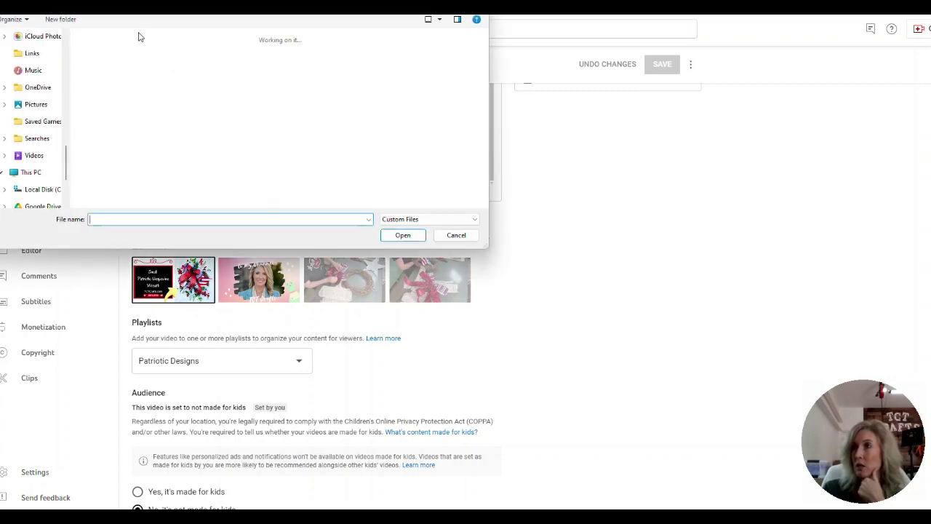
pyautogui.click(119, 86)
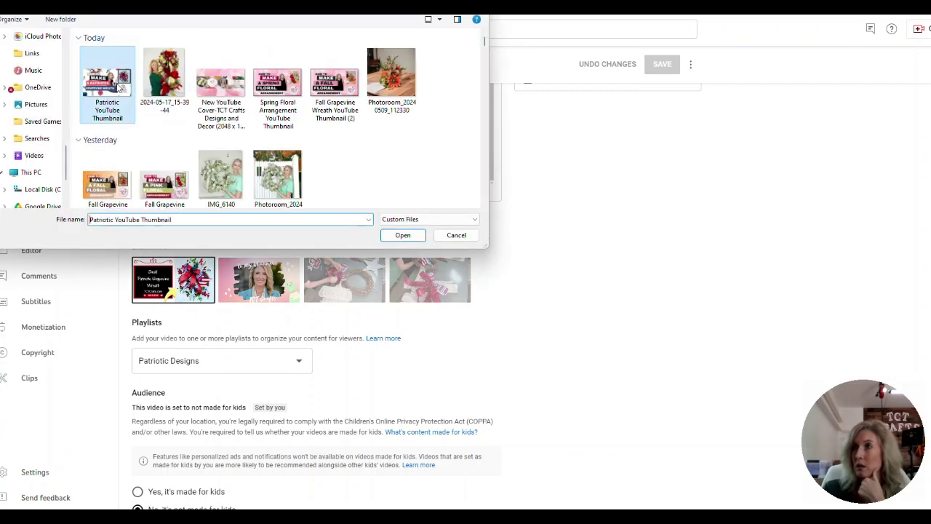
pyautogui.click(416, 237)
pyautogui.click(660, 65)
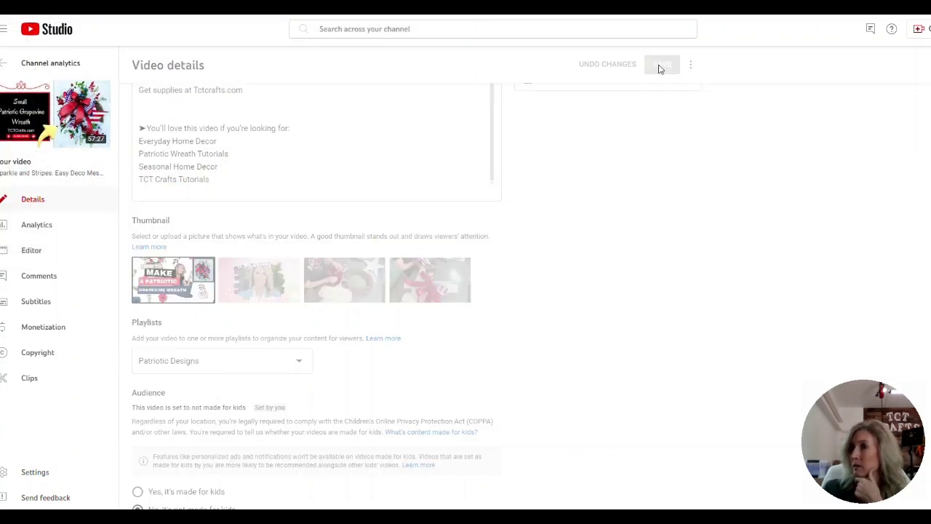